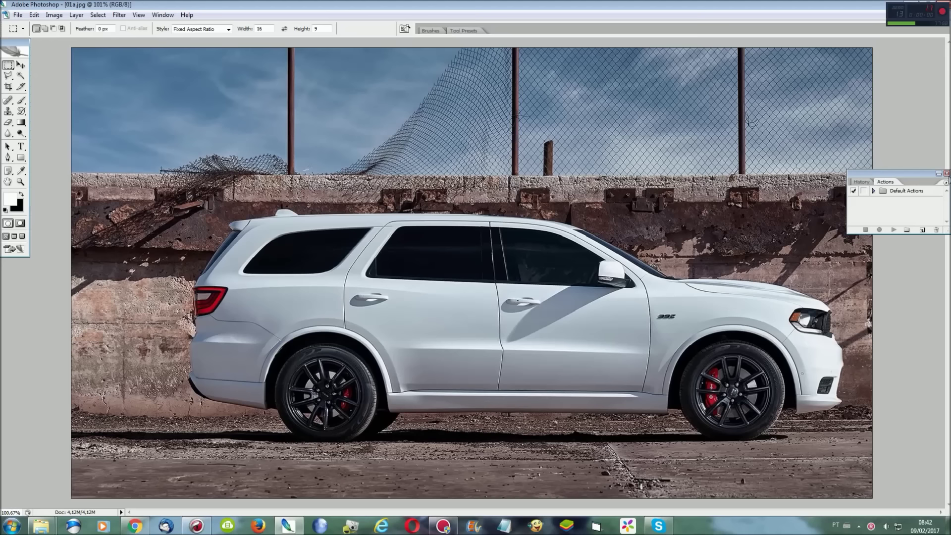
Switch to the 01b.jpg photo and zoom in on the rear doors.
{"action": "left_click", "coordinate": [163, 15]}
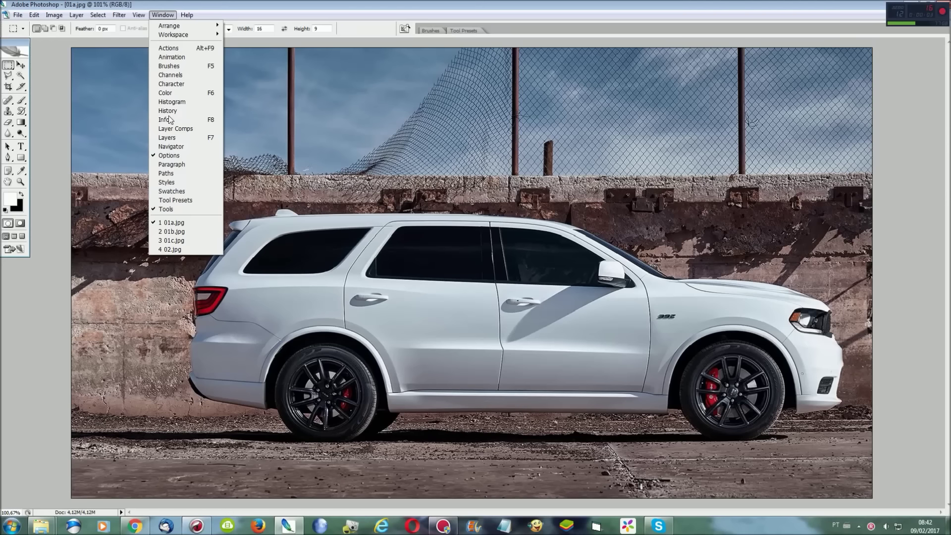
{"action": "left_click", "coordinate": [171, 230]}
{"action": "key", "text": "ctrl+plus"}
{"action": "key", "text": "ctrl+plus"}
{"action": "key", "text": "ctrl+plus"}
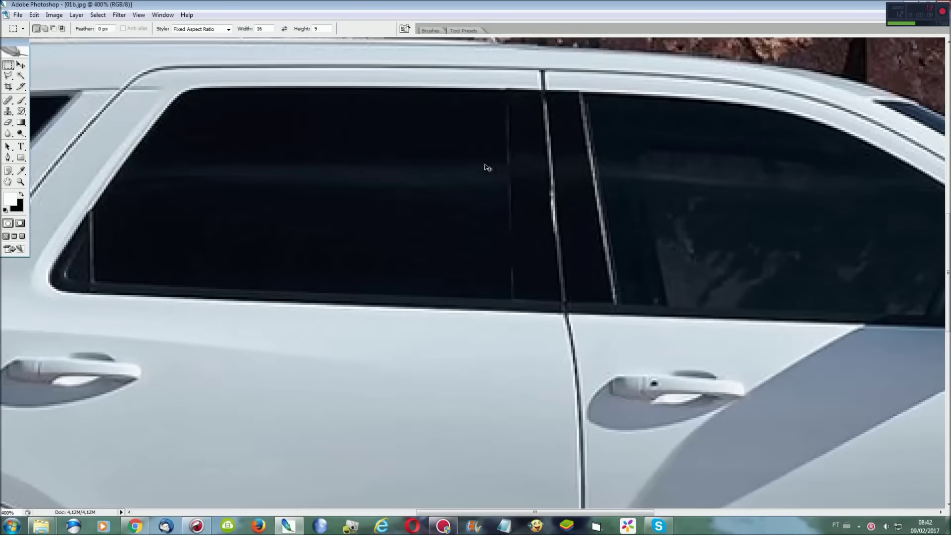
{"action": "mouse_move", "coordinate": [598, 513]}
{"action": "left_mouse_down"}
{"action": "mouse_move", "coordinate": [468, 506]}
{"action": "mouse_move", "coordinate": [518, 513]}
{"action": "left_mouse_up"}
{"action": "scroll", "coordinate": [496, 510], "scroll_direction": "down", "scroll_amount": 5}
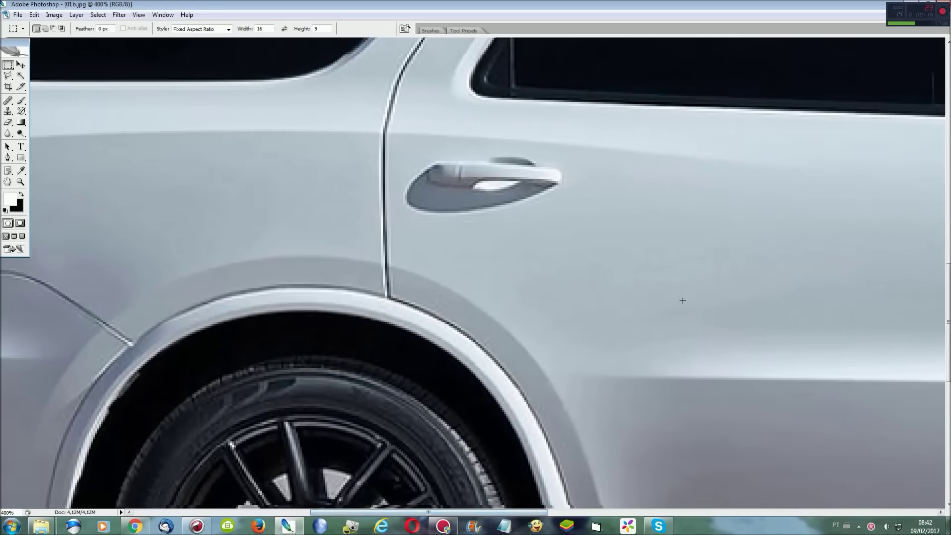
{"action": "scroll", "coordinate": [682, 301], "scroll_direction": "down", "scroll_amount": 2}
Outline the panel behind the rear door with the Polygonal Lasso.
{"action": "key", "text": "l"}
{"action": "left_click", "coordinate": [760, 121]}
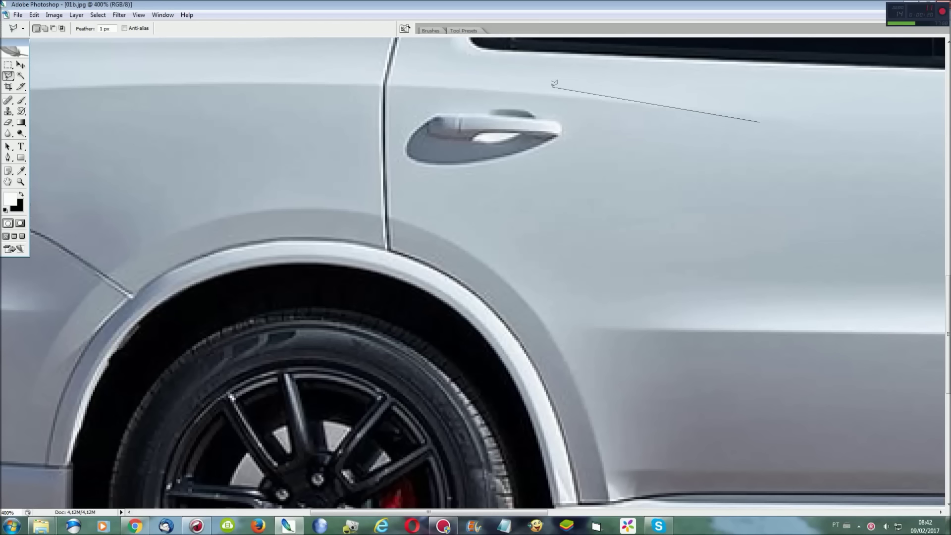
{"action": "left_click", "coordinate": [393, 92]}
{"action": "left_click", "coordinate": [393, 209]}
{"action": "left_click", "coordinate": [450, 235]}
{"action": "left_click", "coordinate": [507, 272]}
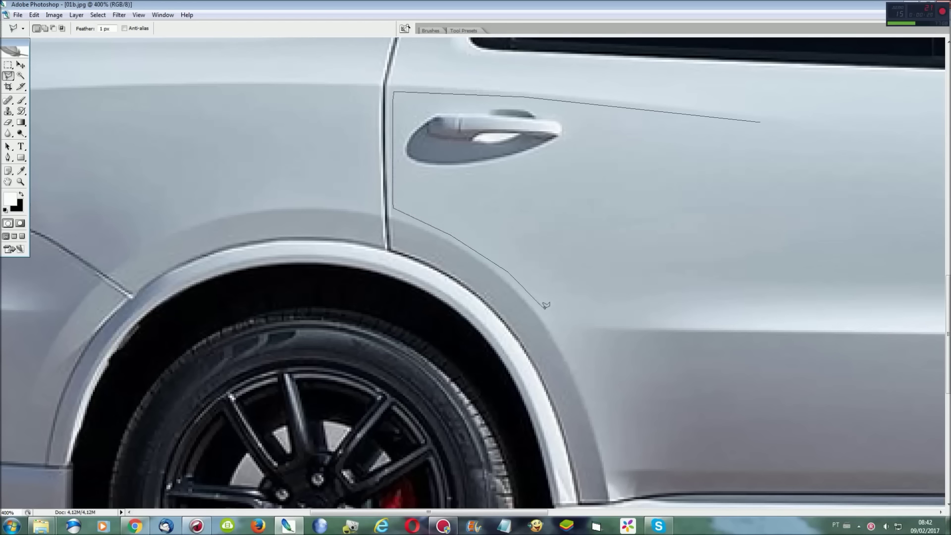
{"action": "left_click", "coordinate": [547, 306]}
{"action": "left_click", "coordinate": [776, 307]}
{"action": "double_click", "coordinate": [776, 124]}
Trial-warp a copy of the rear panel, then cancel and discard the copied layer.
{"action": "key", "text": "ctrl+j"}
{"action": "key", "text": "ctrl+t"}
{"action": "right_click", "coordinate": [667, 159]}
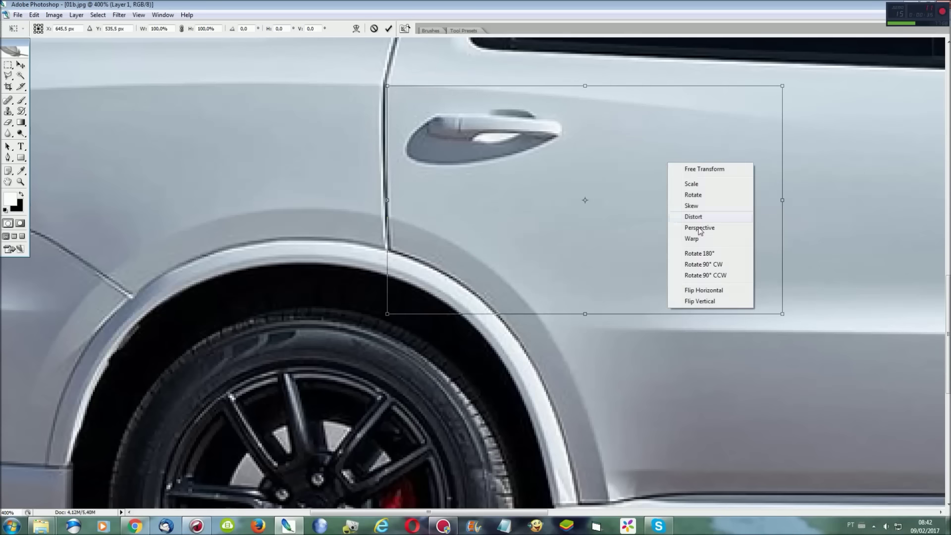
{"action": "left_click", "coordinate": [700, 232]}
{"action": "left_click_drag", "start_coordinate": [524, 158], "coordinate": [359, 98]}
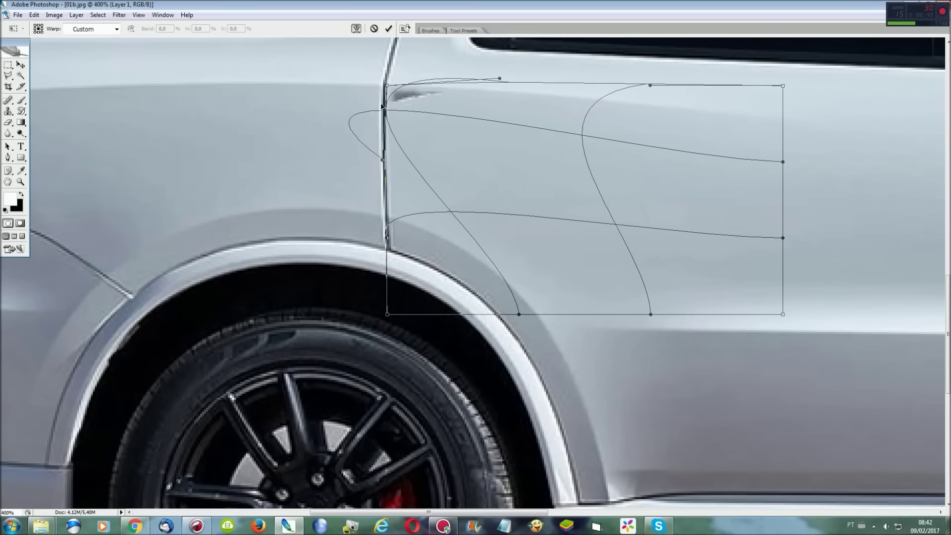
{"action": "key", "text": "Escape"}
{"action": "key", "text": "ctrl+z"}
{"action": "scroll", "coordinate": [545, 124], "scroll_direction": "up", "scroll_amount": 2}
{"action": "key", "text": "ctrl+plus"}
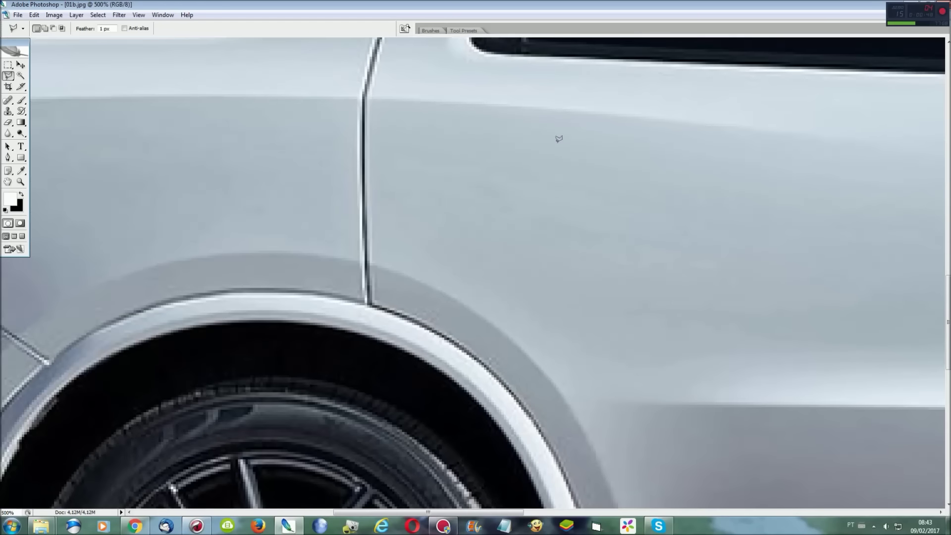
Stretch a copied patch beside the seam top left over it, then reactivate Background.
{"action": "scroll", "coordinate": [559, 138], "scroll_direction": "up", "scroll_amount": 2}
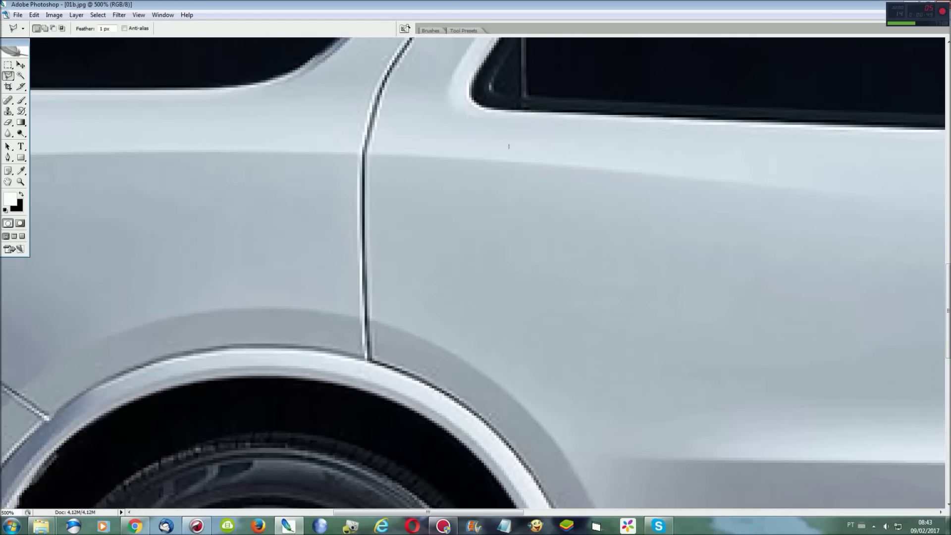
{"action": "left_click", "coordinate": [373, 158]}
{"action": "left_click", "coordinate": [405, 81]}
{"action": "key", "text": "ctrl+j"}
{"action": "key", "text": "ctrl+t"}
{"action": "left_click_drag", "start_coordinate": [363, 122], "coordinate": [322, 112]}
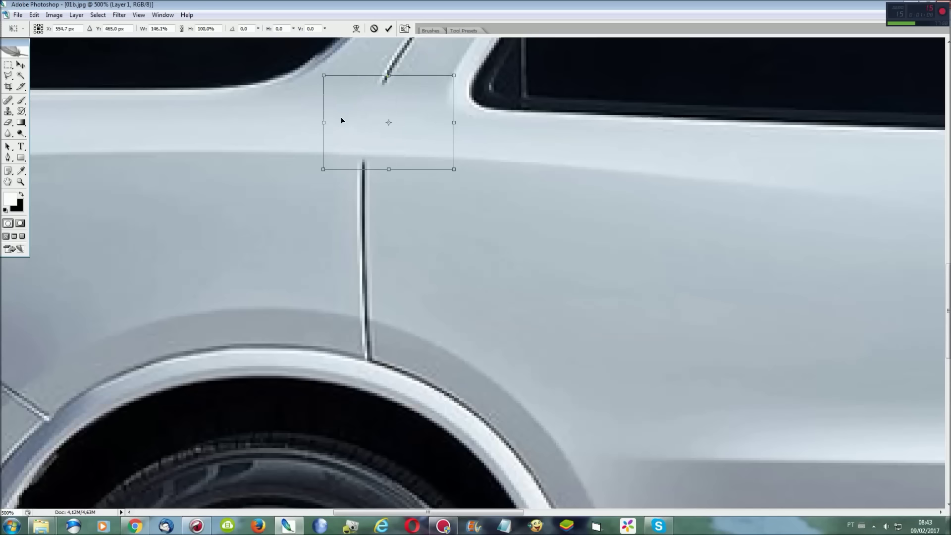
{"action": "key", "text": "Return"}
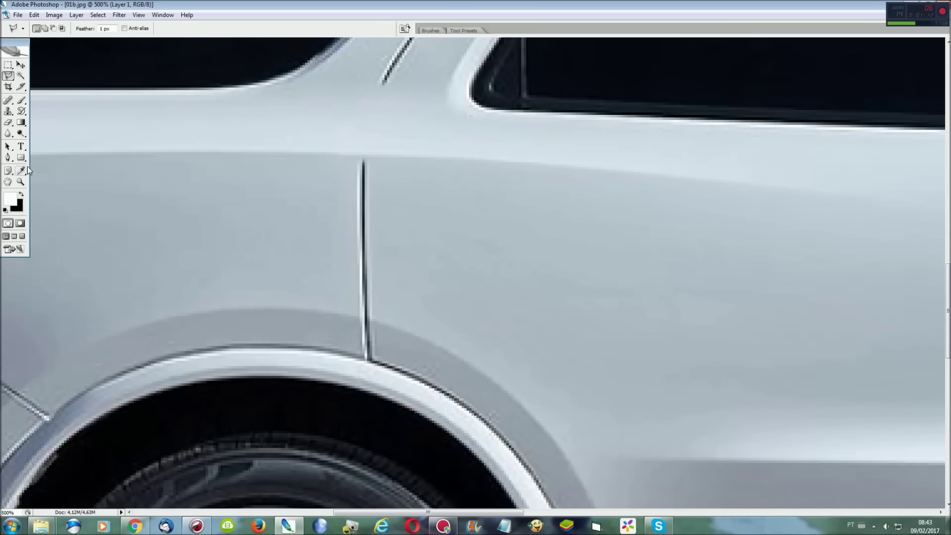
{"action": "key", "text": "F7"}
{"action": "left_click", "coordinate": [46, 417]}
{"action": "scroll", "coordinate": [416, 198], "scroll_direction": "down", "scroll_amount": 2}
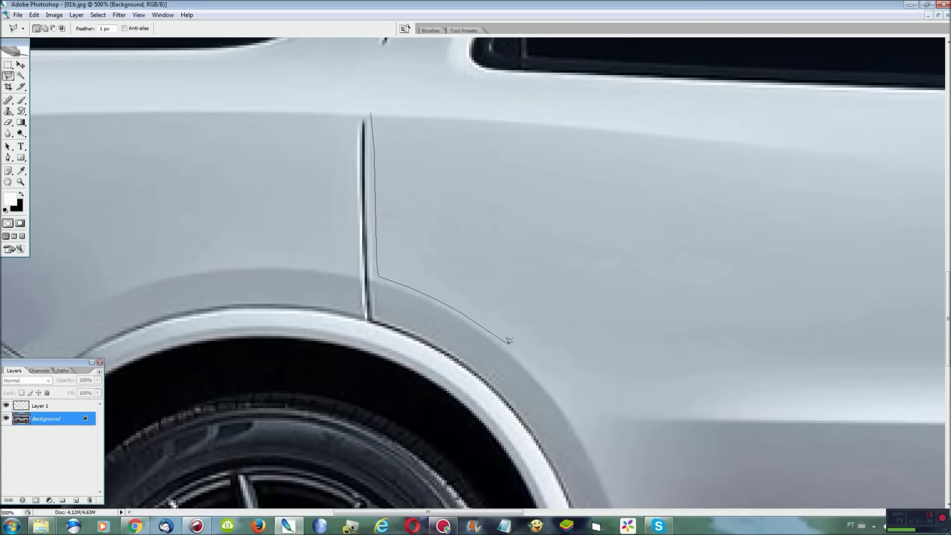
Warp a copied patch around the lower door seam outward over the seam.
{"action": "left_click_drag", "start_coordinate": [541, 366], "coordinate": [372, 112]}
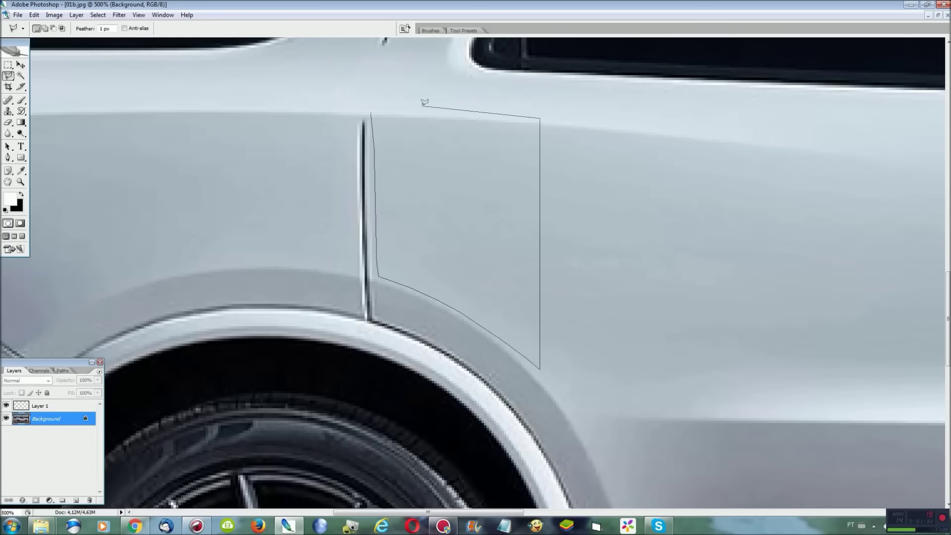
{"action": "key", "text": "ctrl+j"}
{"action": "key", "text": "ctrl+t"}
{"action": "right_click", "coordinate": [410, 187]}
{"action": "left_click", "coordinate": [436, 266]}
{"action": "left_click_drag", "start_coordinate": [377, 274], "coordinate": [351, 272]}
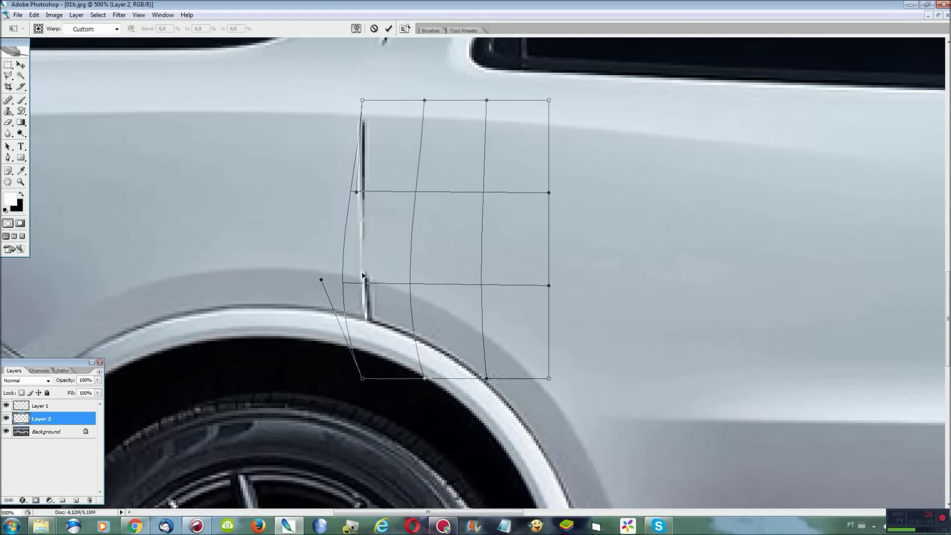
{"action": "left_click_drag", "start_coordinate": [389, 127], "coordinate": [368, 121]}
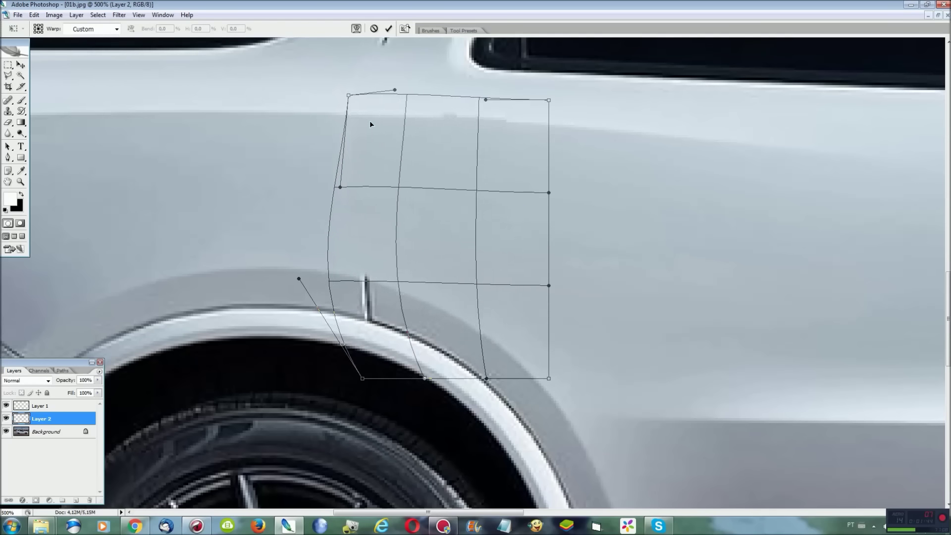
{"action": "key", "text": "Return"}
Draw and drop a trial panel selection, then reactivate the Background layer.
{"action": "key", "text": "l"}
{"action": "left_click", "coordinate": [533, 138]}
{"action": "left_click", "coordinate": [324, 107]}
{"action": "double_click", "coordinate": [564, 127]}
{"action": "key", "text": "ctrl+d"}
{"action": "scroll", "coordinate": [591, 143], "scroll_direction": "down", "scroll_amount": 1}
{"action": "scroll", "coordinate": [587, 144], "scroll_direction": "down", "scroll_amount": 4}
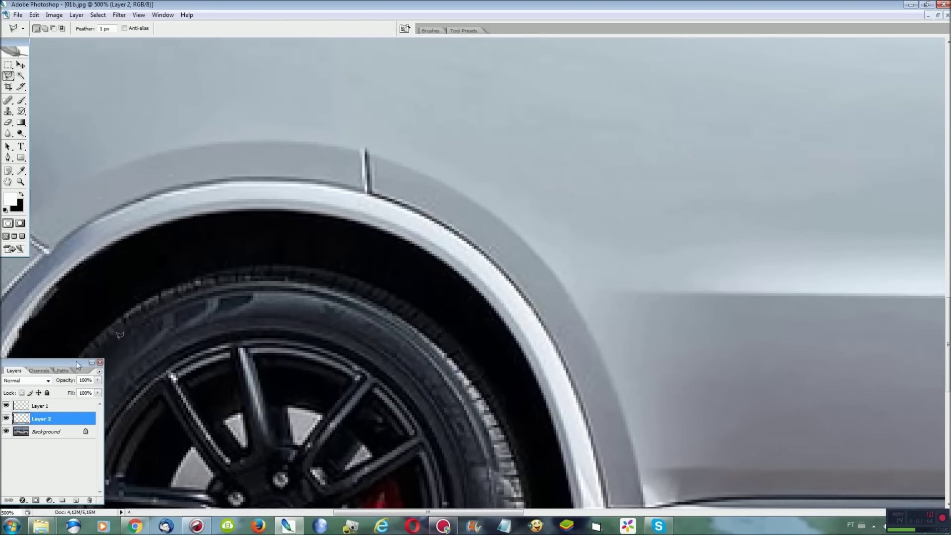
{"action": "left_click", "coordinate": [43, 434]}
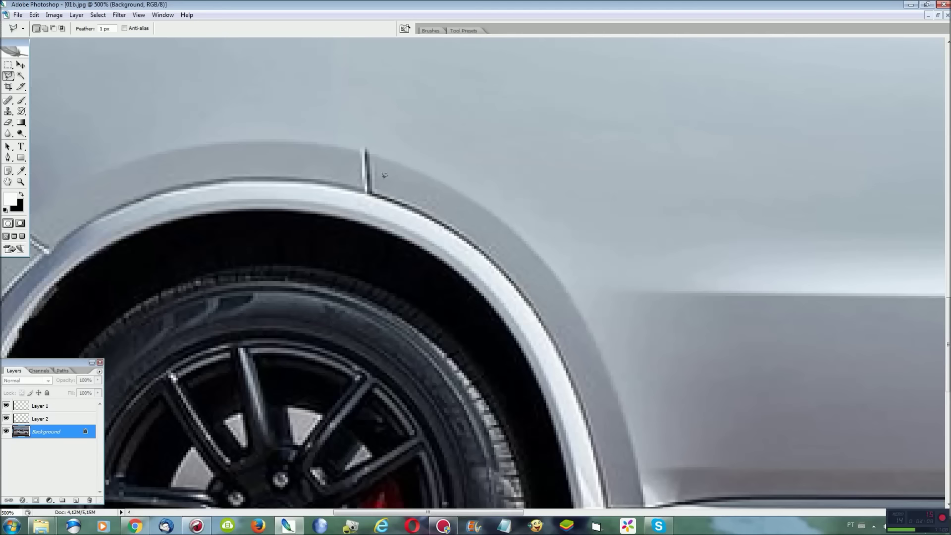
Move and tilt a copied wheel-arch patch over the seam's base.
{"action": "left_click", "coordinate": [379, 199]}
{"action": "left_click", "coordinate": [380, 153]}
{"action": "key", "text": "ctrl+j"}
{"action": "key", "text": "ctrl+t"}
{"action": "left_click_drag", "start_coordinate": [412, 166], "coordinate": [372, 156]}
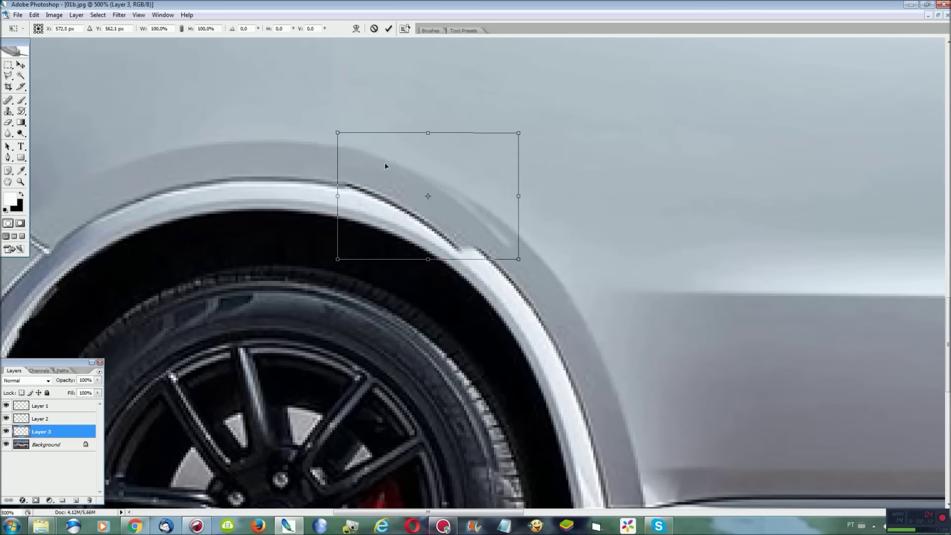
{"action": "left_click_drag", "start_coordinate": [572, 300], "coordinate": [587, 280]}
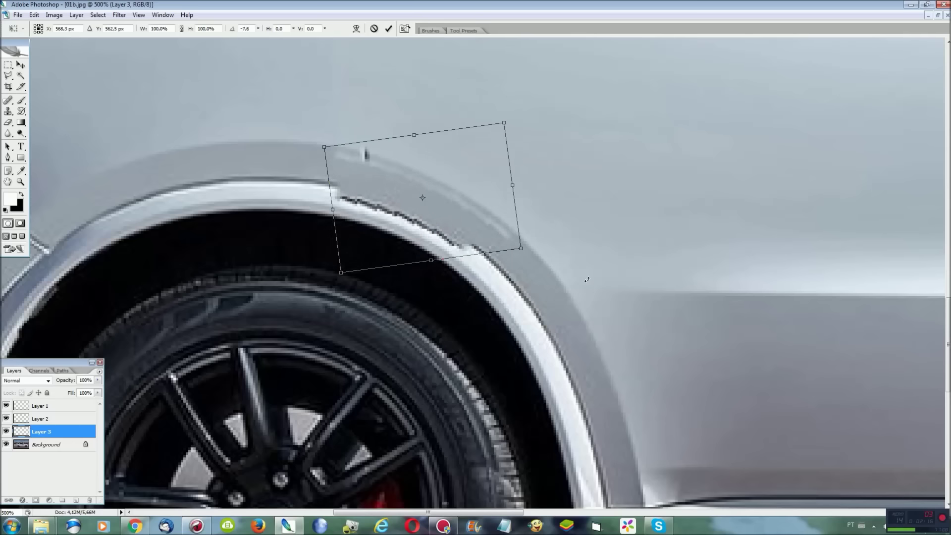
{"action": "left_click_drag", "start_coordinate": [470, 234], "coordinate": [473, 222]}
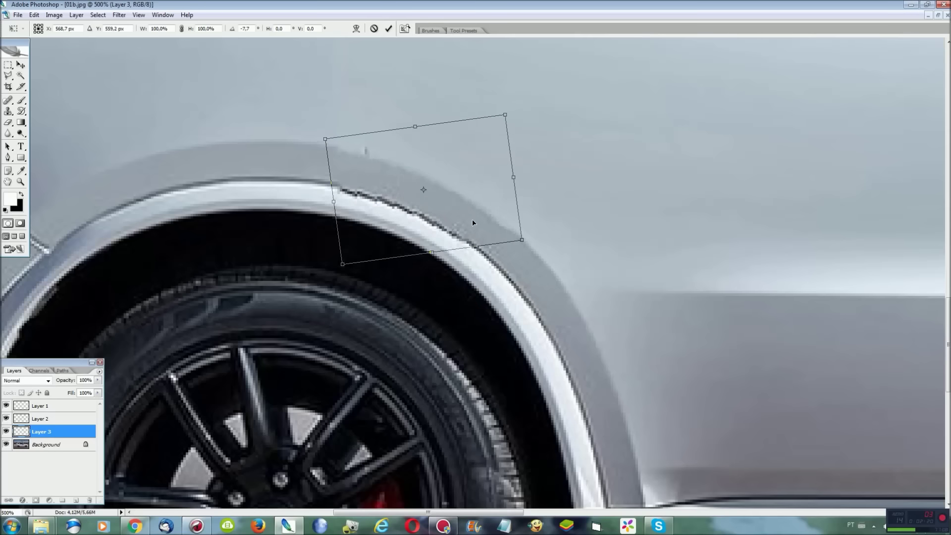
{"action": "key", "text": "Up"}
{"action": "key", "text": "Return"}
Merge all patch layers into the background and start outlining above the arch.
{"action": "key", "text": "l"}
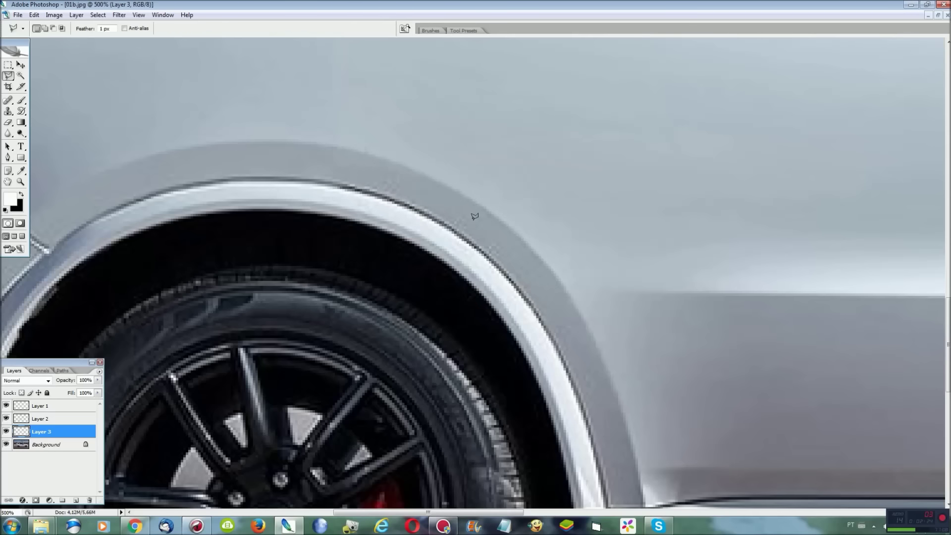
{"action": "key", "text": "ctrl+shift+e"}
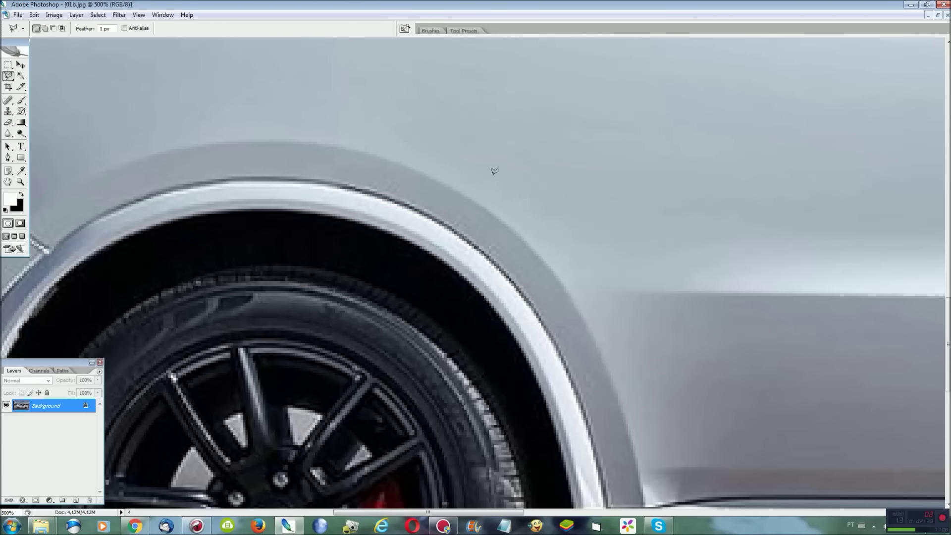
{"action": "left_click", "coordinate": [373, 86]}
{"action": "left_click", "coordinate": [436, 109]}
Warp the bottom edge of a copied patch above the arch and merge it down.
{"action": "double_click", "coordinate": [444, 161]}
{"action": "key", "text": "ctrl+j"}
{"action": "key", "text": "ctrl+t"}
{"action": "right_click", "coordinate": [367, 146]}
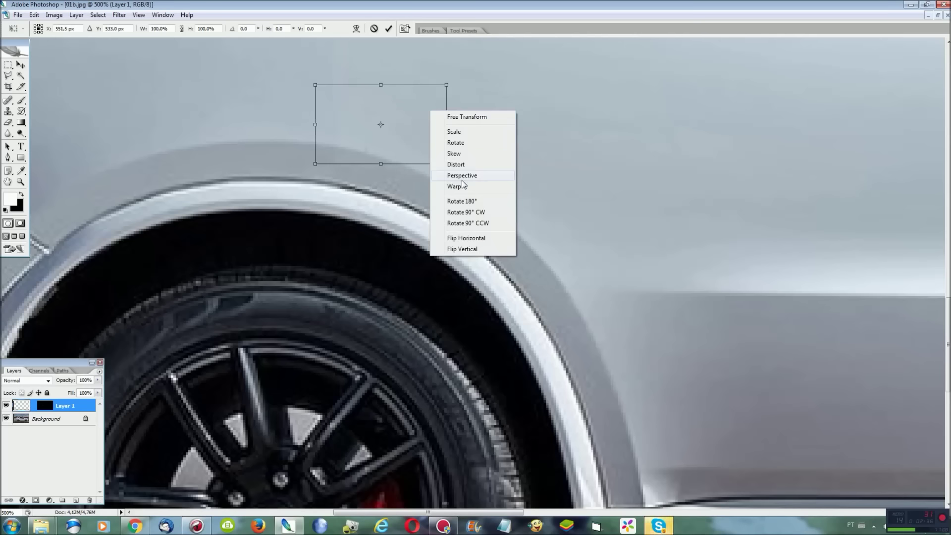
{"action": "left_click", "coordinate": [456, 187]}
{"action": "left_click_drag", "start_coordinate": [367, 147], "coordinate": [364, 157]}
{"action": "key", "text": "Return"}
{"action": "key", "text": "ctrl+0"}
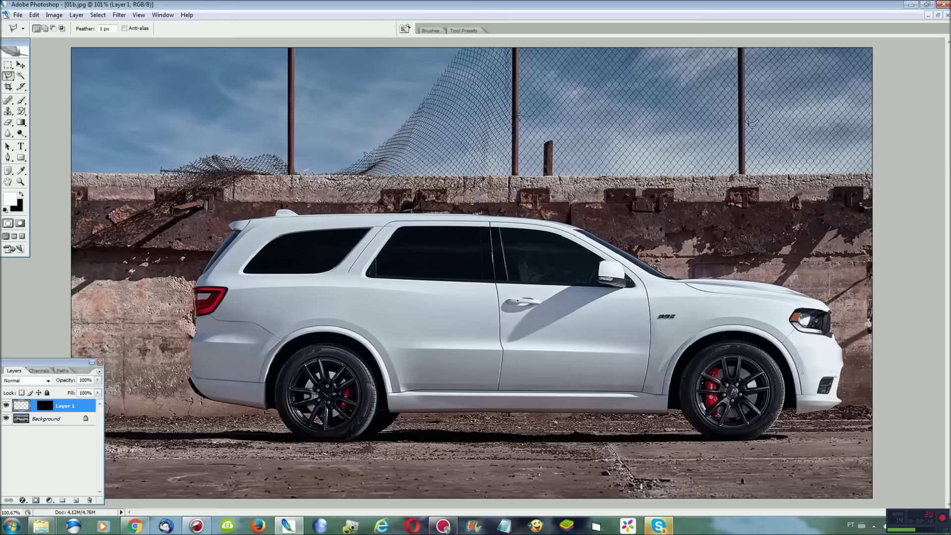
{"action": "key", "text": "ctrl+e"}
{"action": "key", "text": "ctrl+plus"}
{"action": "key", "text": "ctrl+plus"}
{"action": "key", "text": "ctrl+plus"}
{"action": "key", "text": "ctrl+plus"}
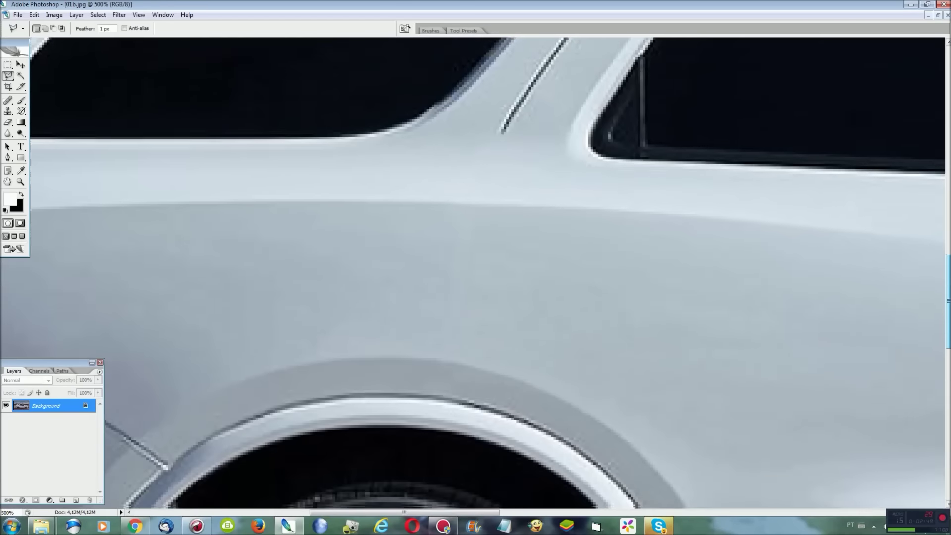
Outline the C-pillar area along its edge with the lasso.
{"action": "left_click_drag", "start_coordinate": [624, 495], "coordinate": [874, 234]}
{"action": "scroll", "coordinate": [874, 234], "scroll_direction": "up", "scroll_amount": 1}
{"action": "scroll", "coordinate": [874, 234], "scroll_direction": "up", "scroll_amount": 3}
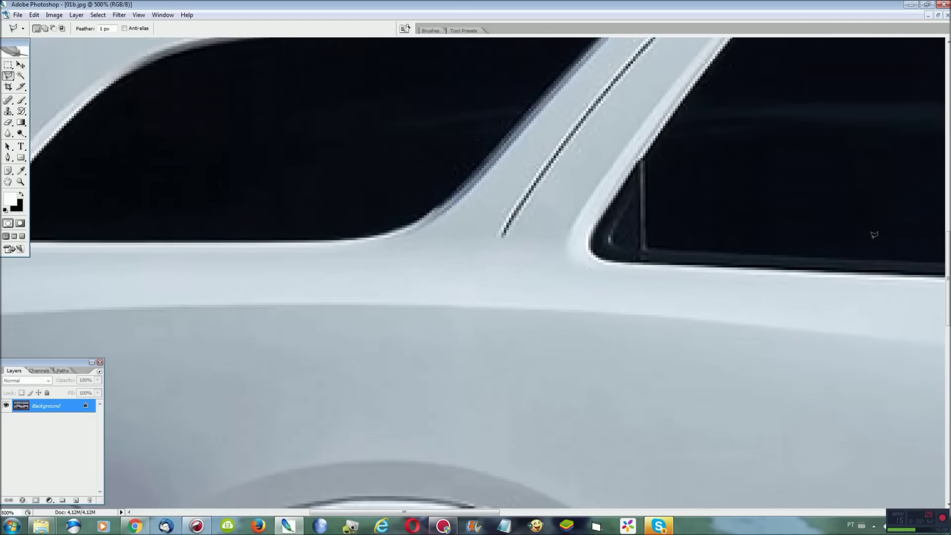
{"action": "scroll", "coordinate": [874, 235], "scroll_direction": "up", "scroll_amount": 3}
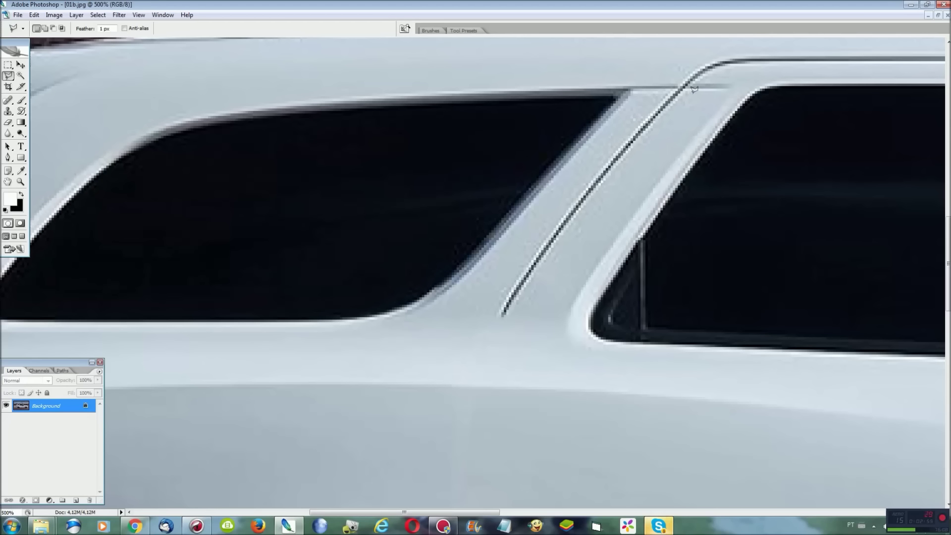
{"action": "left_click_drag", "start_coordinate": [664, 114], "coordinate": [597, 187]}
{"action": "mouse_move", "coordinate": [562, 317]}
{"action": "left_mouse_down"}
{"action": "mouse_move", "coordinate": [708, 108]}
{"action": "mouse_move", "coordinate": [696, 92]}
{"action": "left_mouse_up"}
Nudge a copy of the C-pillar left over the trim line and merge it down.
{"action": "key", "text": "ctrl+j"}
{"action": "key", "text": "ctrl+t"}
{"action": "key", "text": "Left"}
{"action": "key", "text": "Left"}
{"action": "key", "text": "Left"}
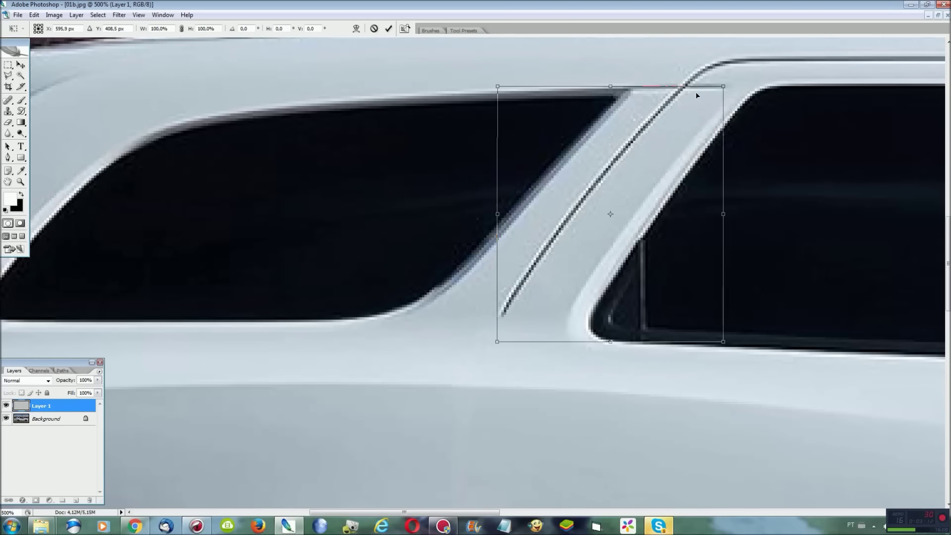
{"action": "key", "text": "Left"}
{"action": "key", "text": "Left"}
{"action": "key", "text": "Left"}
{"action": "key", "text": "Left"}
{"action": "key", "text": "Left"}
{"action": "key", "text": "Left"}
{"action": "key", "text": "Left"}
{"action": "key", "text": "Return"}
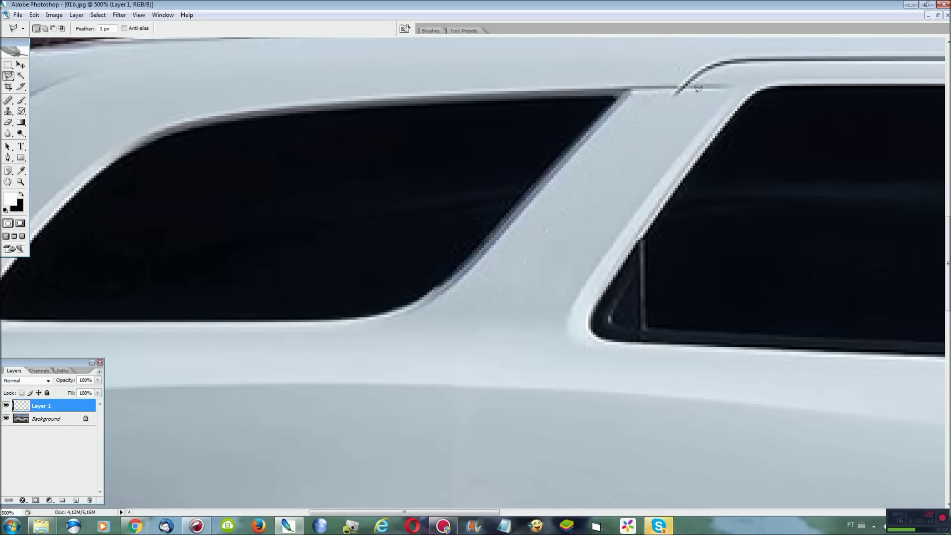
{"action": "key", "text": "ctrl+e"}
{"action": "key", "text": "ctrl+plus"}
Stretch a copied roofline piece to the right and merge it into the background.
{"action": "scroll", "coordinate": [698, 92], "scroll_direction": "up", "scroll_amount": 1}
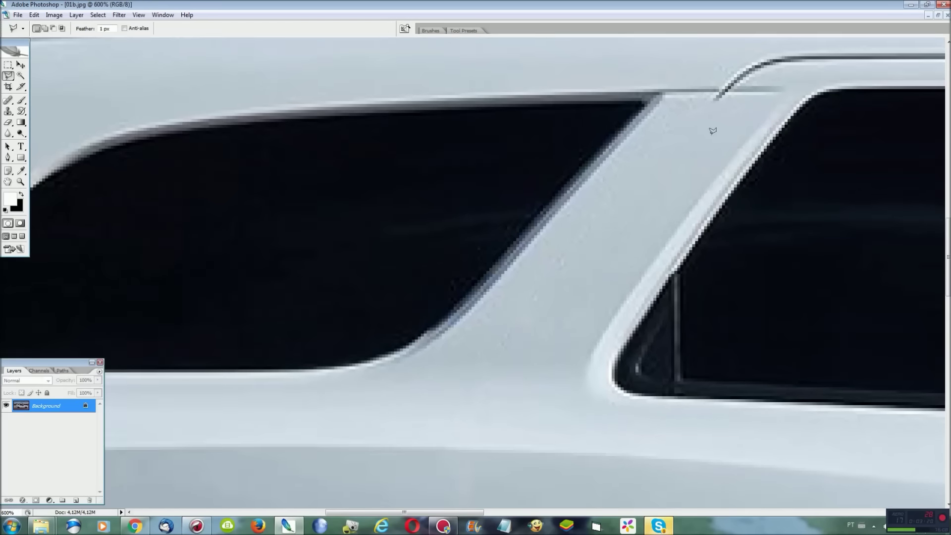
{"action": "scroll", "coordinate": [709, 118], "scroll_direction": "up", "scroll_amount": 3}
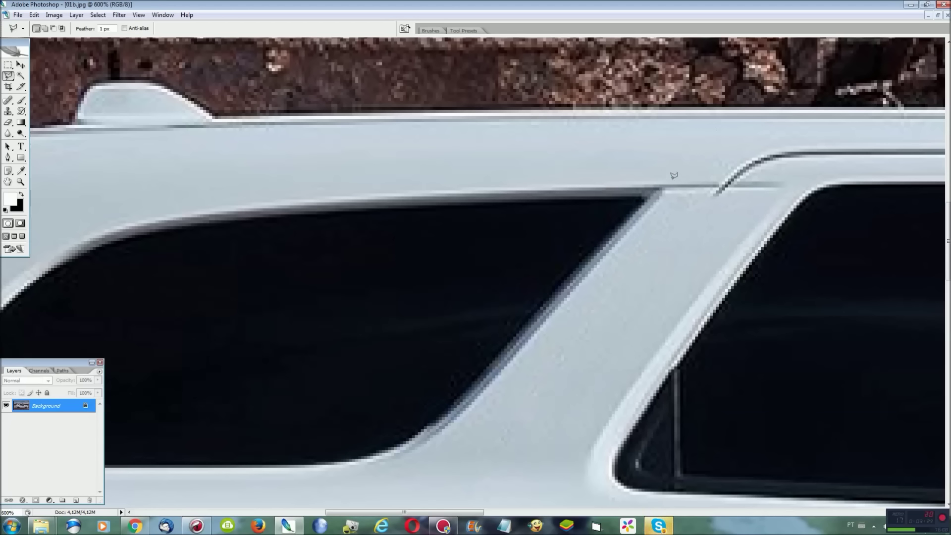
{"action": "left_click", "coordinate": [719, 192]}
{"action": "left_click", "coordinate": [723, 171]}
{"action": "double_click", "coordinate": [686, 171]}
{"action": "key", "text": "ctrl+j"}
{"action": "key", "text": "ctrl+t"}
{"action": "left_click_drag", "start_coordinate": [725, 194], "coordinate": [796, 192]}
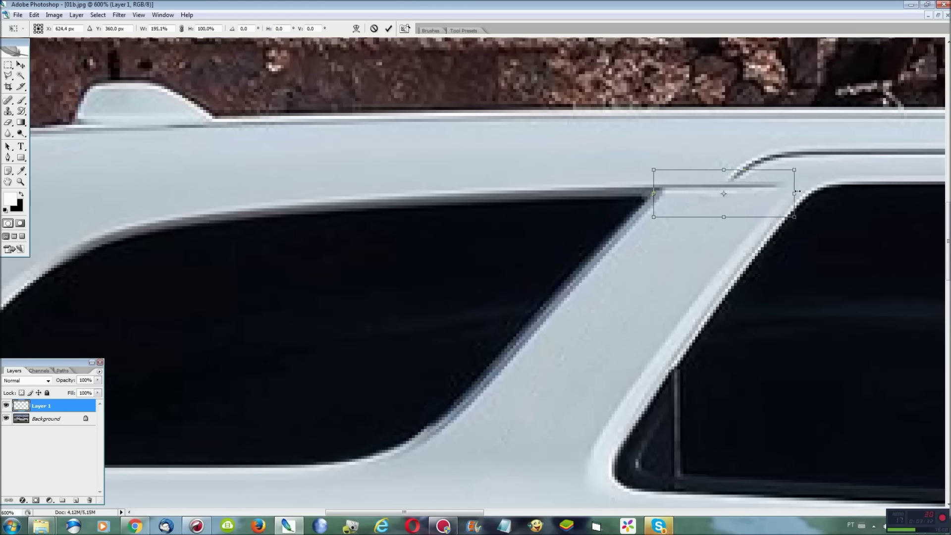
{"action": "key", "text": "Return"}
{"action": "key", "text": "ctrl+e"}
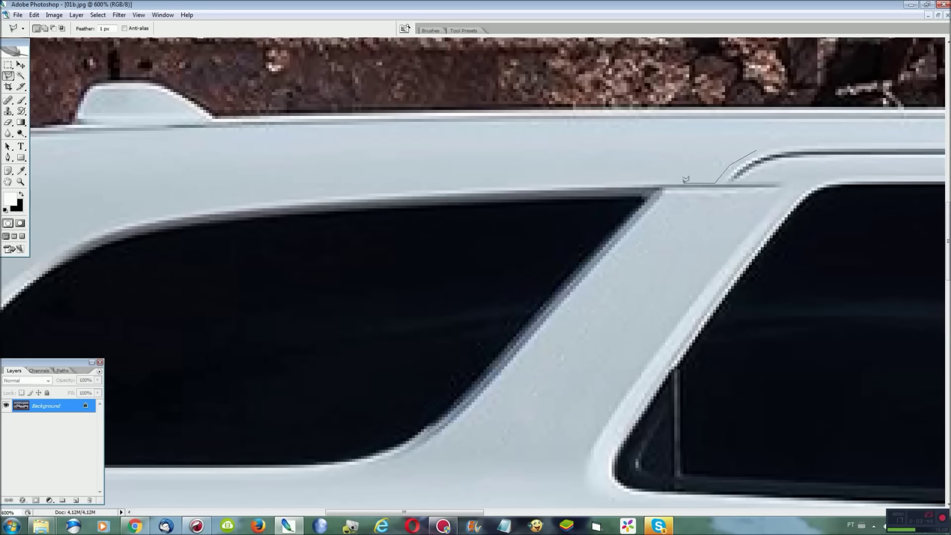
Widen a copied roof-rail piece on both sides and merge it into the background.
{"action": "double_click", "coordinate": [759, 138]}
{"action": "key", "text": "ctrl+j"}
{"action": "key", "text": "ctrl+t"}
{"action": "key", "text": "shift+Right"}
{"action": "key", "text": "shift+Right"}
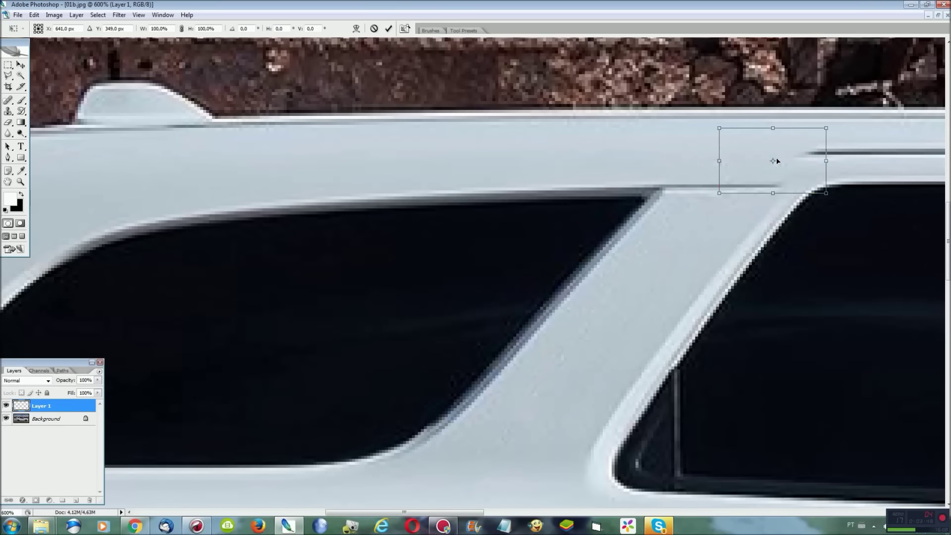
{"action": "left_click_drag", "start_coordinate": [826, 160], "coordinate": [866, 160]}
{"action": "left_click_drag", "start_coordinate": [719, 160], "coordinate": [677, 160]}
{"action": "key", "text": "Return"}
{"action": "key", "text": "ctrl+e"}
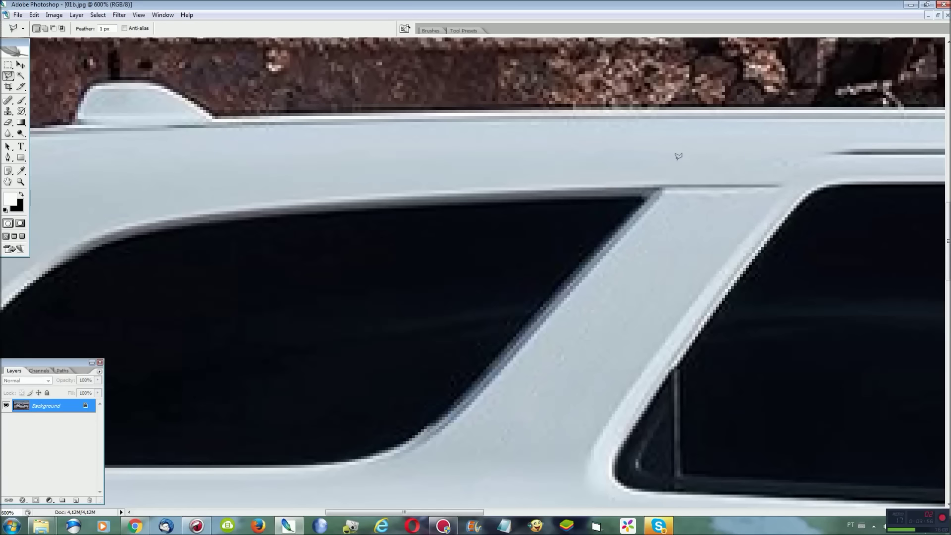
{"action": "key", "text": "r"}
{"action": "left_click", "coordinate": [66, 28]}
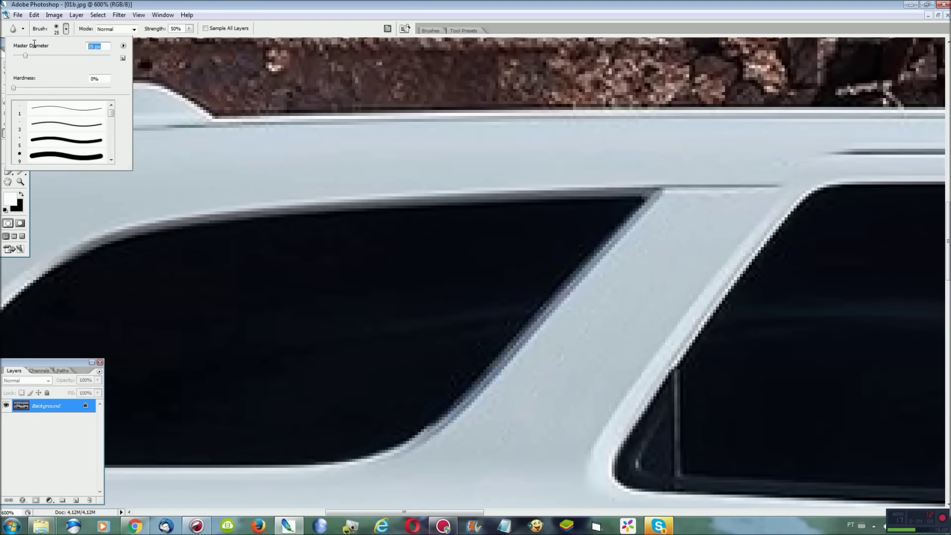
Blur the patch seams on the rear pillar and rear body side.
{"action": "scroll", "coordinate": [545, 247], "scroll_direction": "down", "scroll_amount": 3}
{"action": "left_click", "coordinate": [644, 222]}
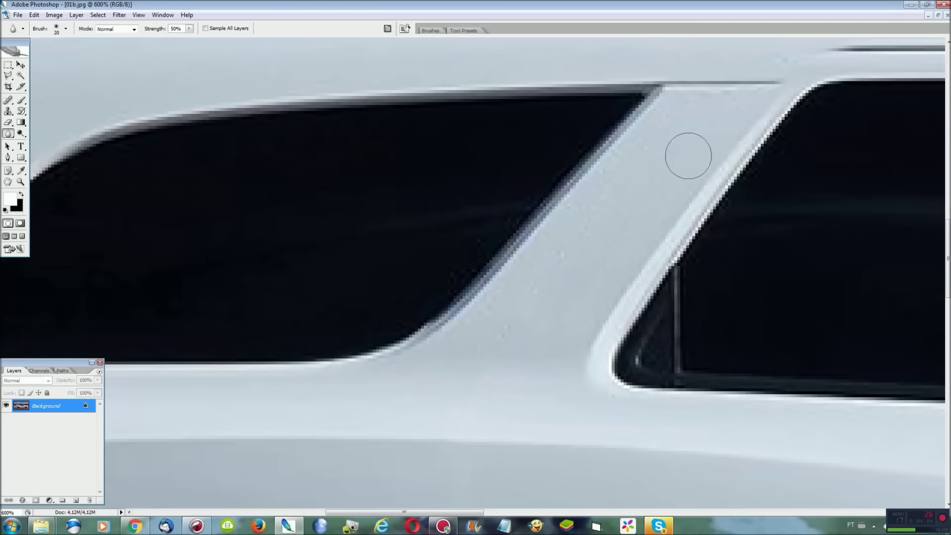
{"action": "scroll", "coordinate": [492, 347], "scroll_direction": "down", "scroll_amount": 3}
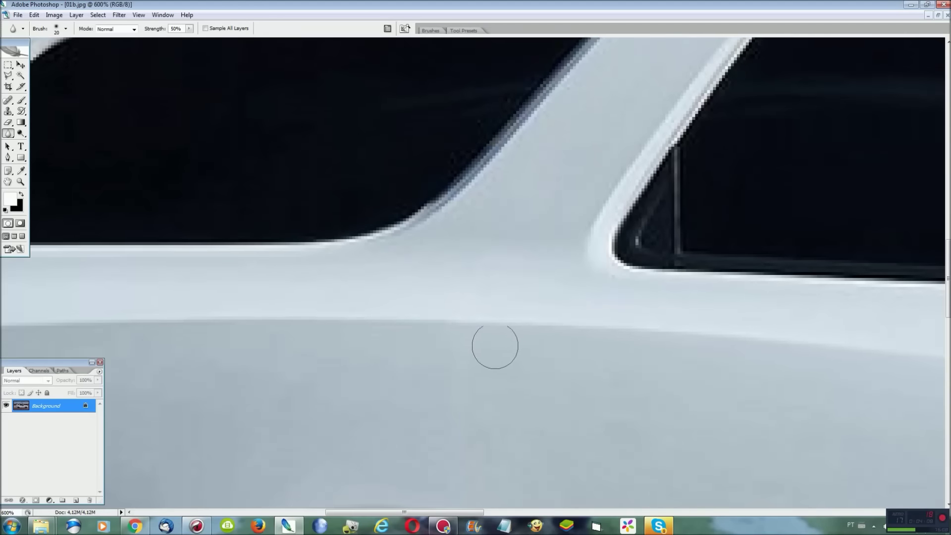
{"action": "scroll", "coordinate": [525, 291], "scroll_direction": "down", "scroll_amount": 2}
{"action": "scroll", "coordinate": [552, 276], "scroll_direction": "down", "scroll_amount": 1}
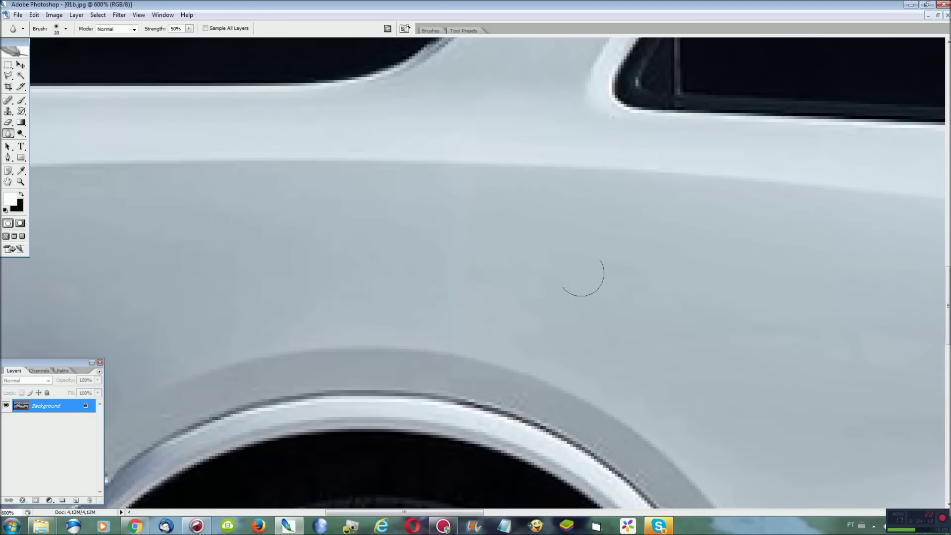
{"action": "scroll", "coordinate": [427, 269], "scroll_direction": "down", "scroll_amount": 2}
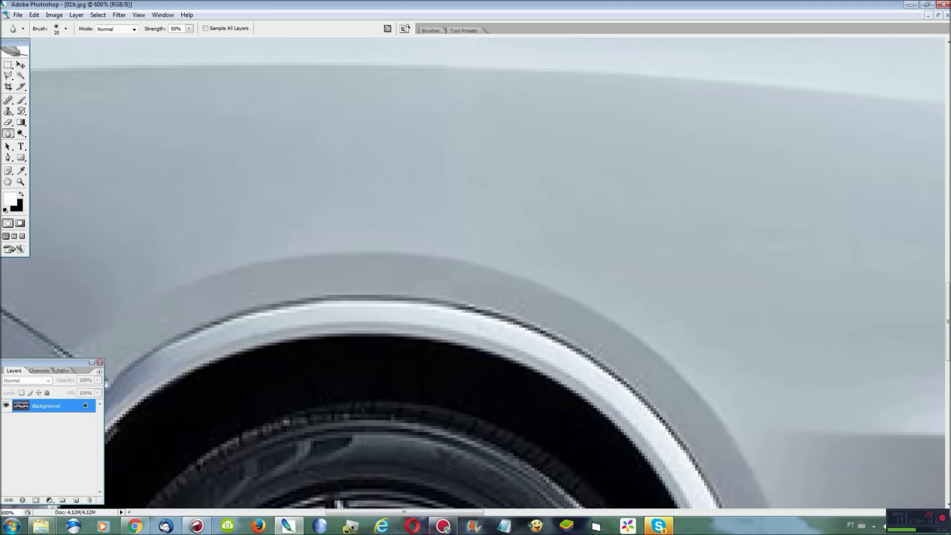
Fit the photo in the window, close Layers, and set Rectangular Marquee style to Normal.
{"action": "key", "text": "ctrl+0"}
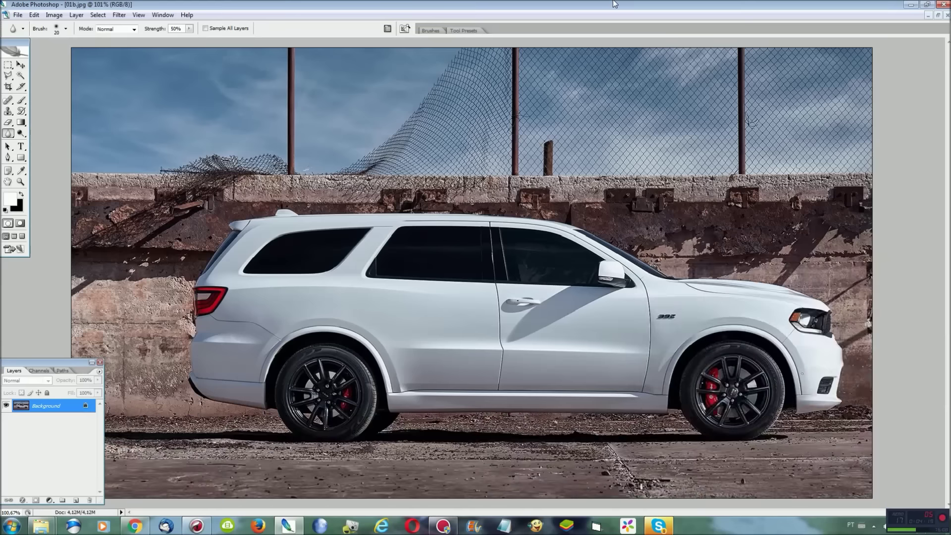
{"action": "left_click", "coordinate": [100, 362]}
{"action": "key", "text": "m"}
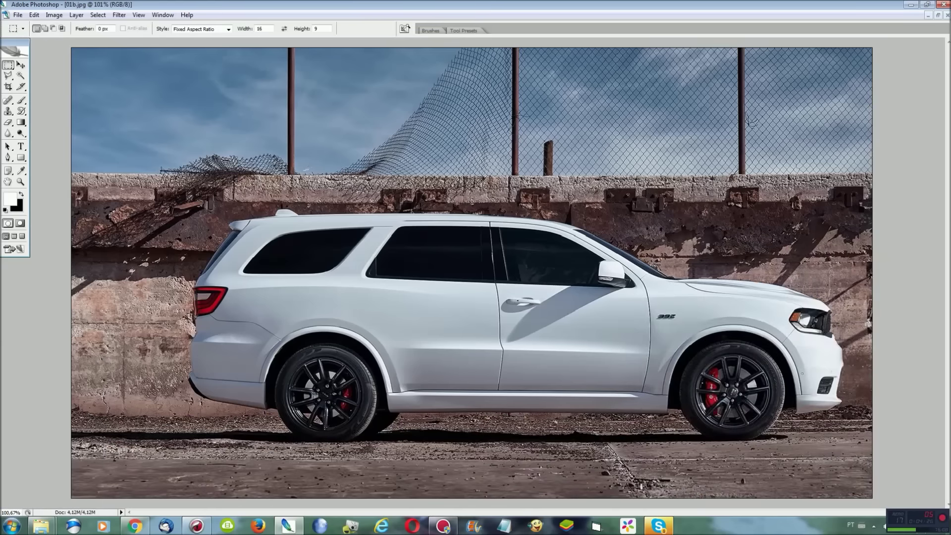
{"action": "left_click", "coordinate": [189, 28]}
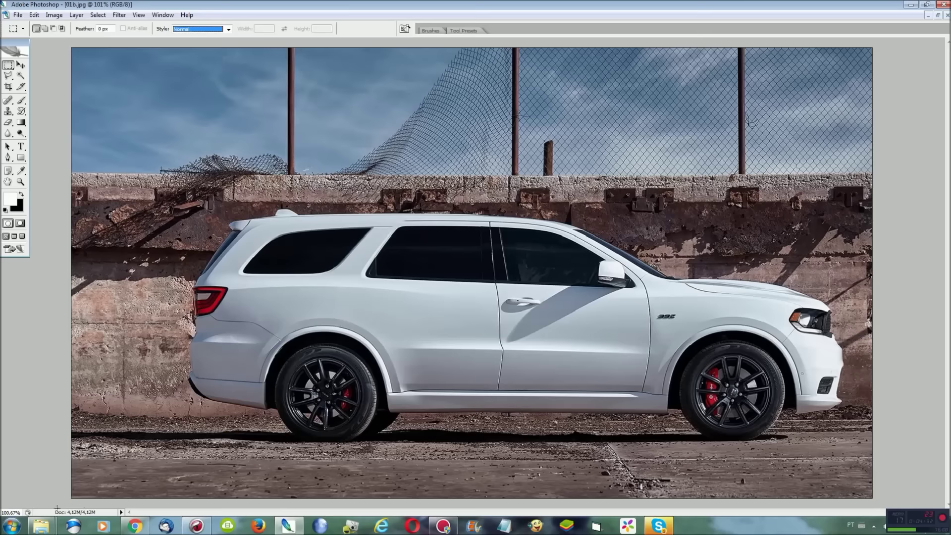
Marquee-select the car's rear half, subtracting the ground strip below the wheels.
{"action": "key", "text": "Return"}
{"action": "left_click_drag", "start_coordinate": [401, 210], "coordinate": [463, 207]}
{"action": "left_click_drag", "start_coordinate": [473, 207], "coordinate": [488, 207]}
{"action": "key", "text": "l"}
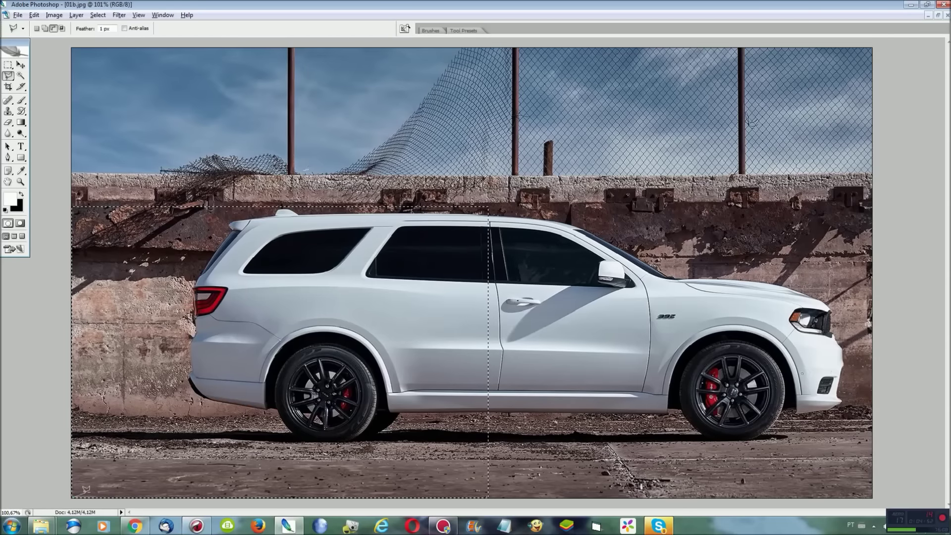
{"action": "key", "text": "m"}
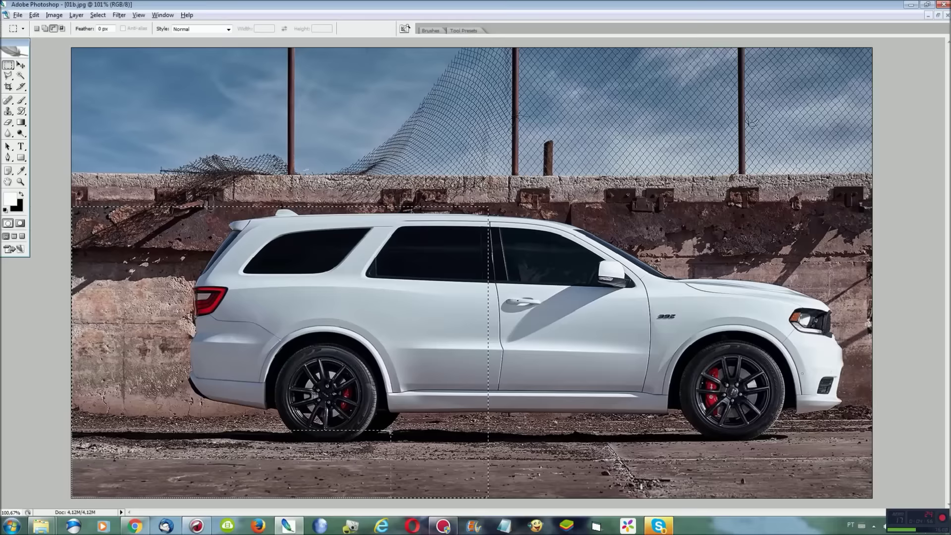
{"action": "key", "text": "alt"}
{"action": "left_click_drag", "start_coordinate": [578, 442], "coordinate": [70, 500]}
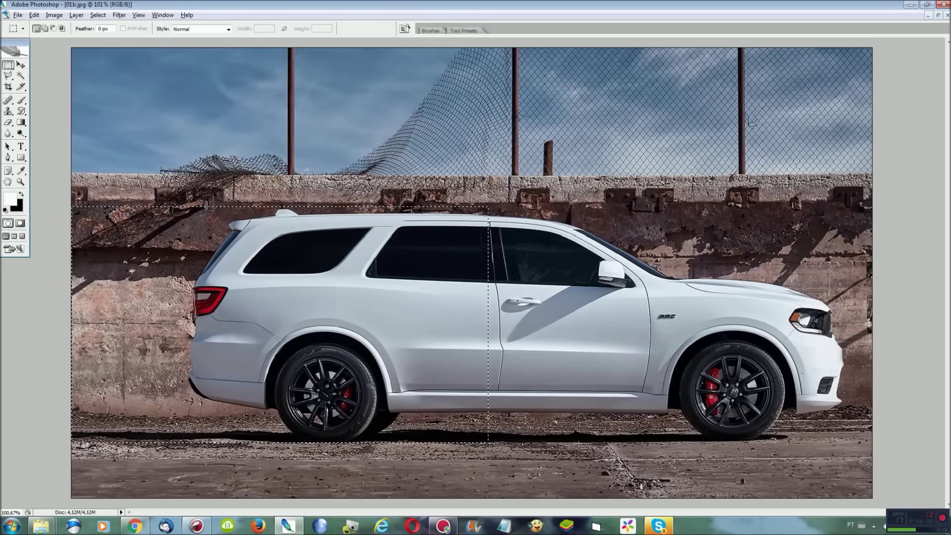
Paste the car half into 01a.jpg and position it over the car to test placement.
{"action": "left_click", "coordinate": [164, 14]}
{"action": "left_click", "coordinate": [193, 218]}
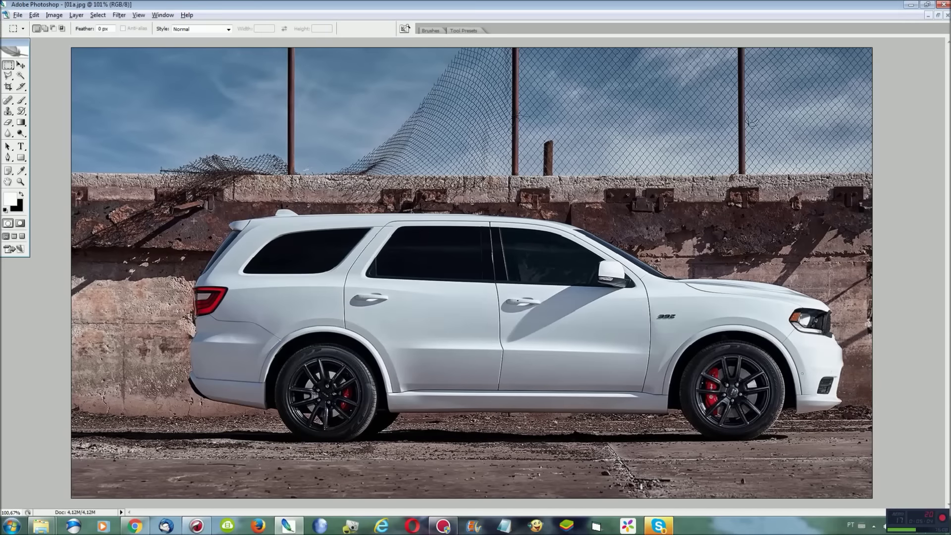
{"action": "key", "text": "ctrl+v"}
{"action": "key", "text": "ctrl+t"}
{"action": "left_click_drag", "start_coordinate": [637, 240], "coordinate": [451, 184]}
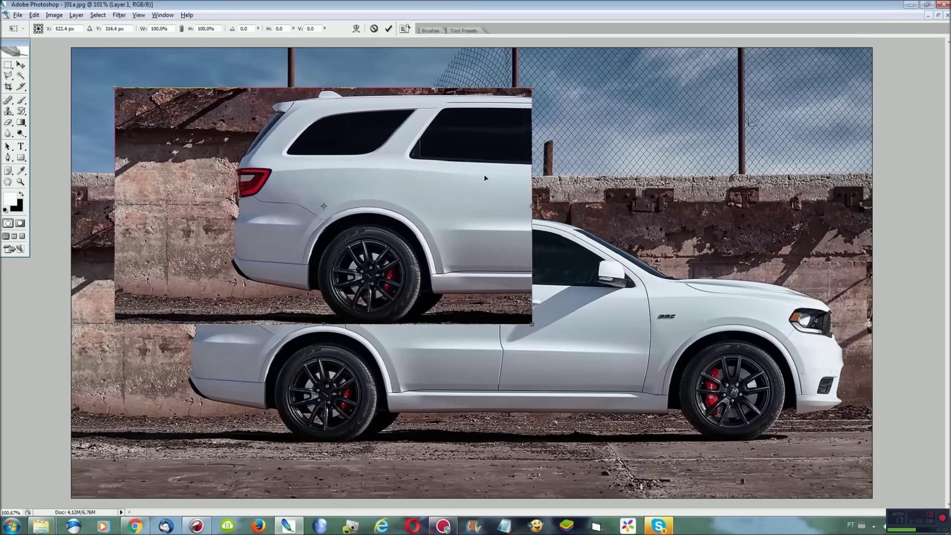
{"action": "mouse_move", "coordinate": [457, 255]}
{"action": "left_mouse_down"}
{"action": "mouse_move", "coordinate": [435, 211]}
{"action": "mouse_move", "coordinate": [402, 216]}
{"action": "mouse_move", "coordinate": [384, 232]}
{"action": "mouse_move", "coordinate": [383, 281]}
{"action": "left_mouse_up"}
{"action": "key", "text": "shift+Down"}
{"action": "key", "text": "shift+Down"}
{"action": "key", "text": "shift+Down"}
{"action": "key", "text": "shift+Down"}
{"action": "key", "text": "shift+Down"}
{"action": "key", "text": "shift+Down"}
{"action": "key", "text": "shift+Down"}
{"action": "key", "text": "shift+Down"}
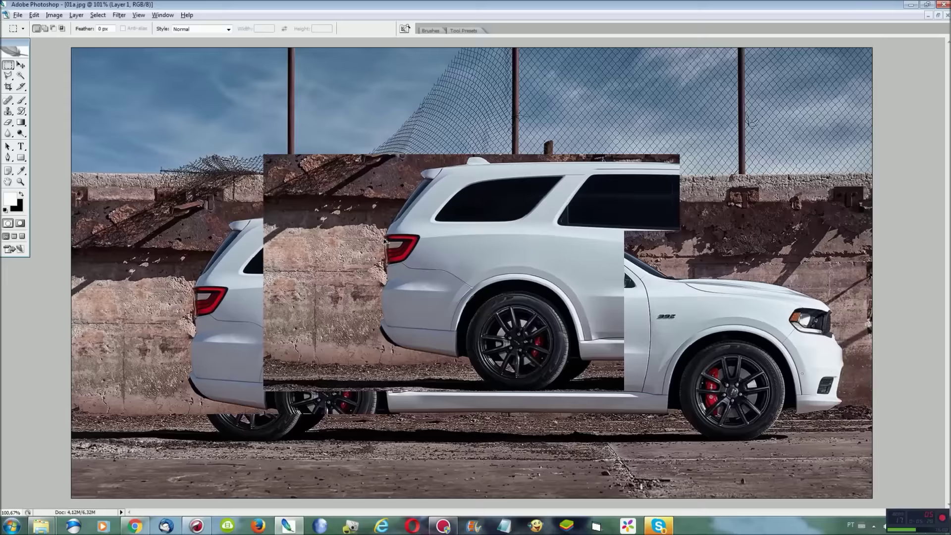
{"action": "left_click", "coordinate": [163, 15]}
Paste the copied rear half into 01a and align it over the car's rear.
{"action": "left_click", "coordinate": [171, 236]}
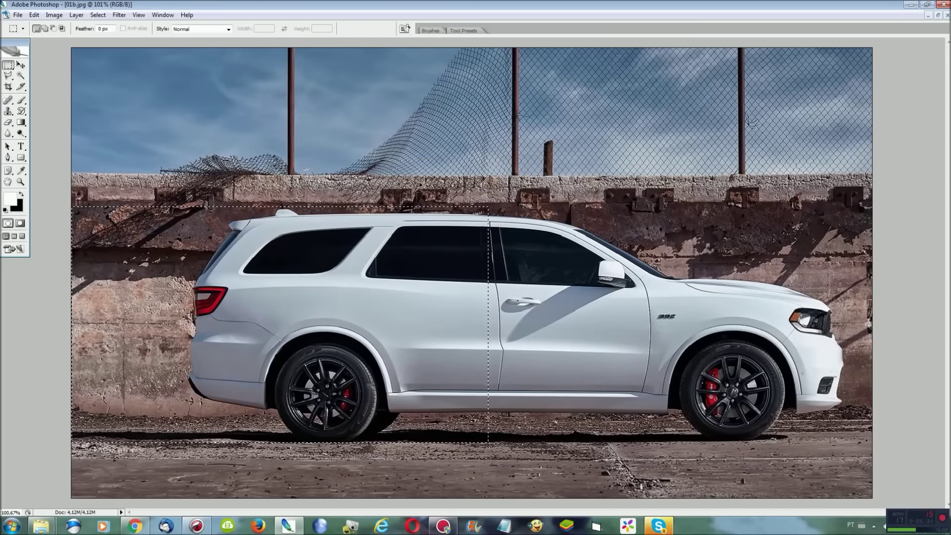
{"action": "left_click", "coordinate": [163, 15]}
{"action": "left_click", "coordinate": [173, 214]}
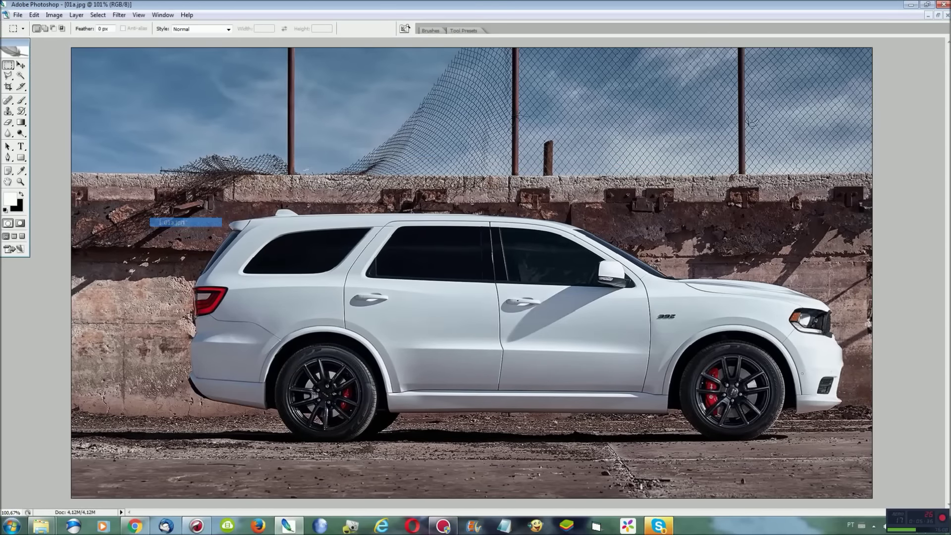
{"action": "key", "text": "ctrl+v"}
{"action": "key", "text": "ctrl+t"}
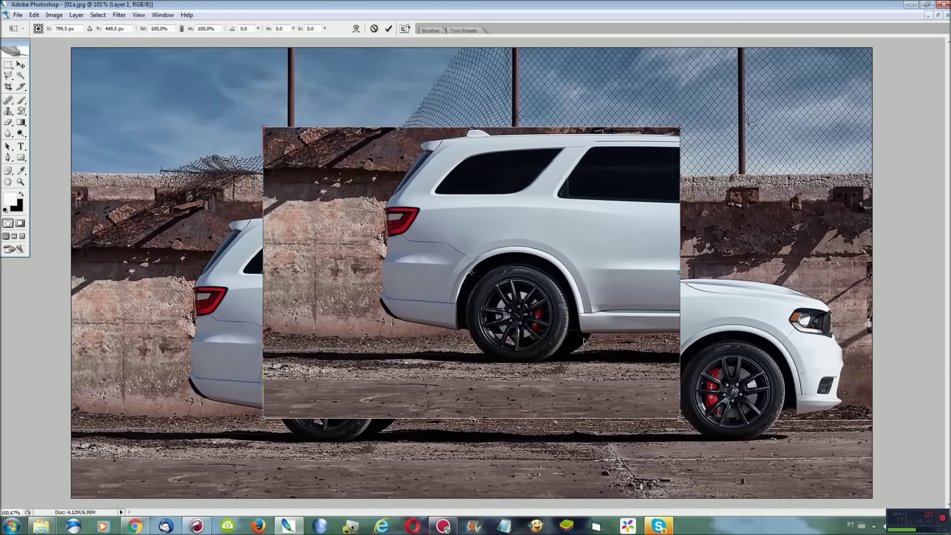
{"action": "mouse_move", "coordinate": [603, 339]}
{"action": "left_mouse_down"}
{"action": "mouse_move", "coordinate": [380, 244]}
{"action": "mouse_move", "coordinate": [363, 214]}
{"action": "mouse_move", "coordinate": [340, 270]}
{"action": "left_mouse_up"}
{"action": "key", "text": "shift+Down"}
{"action": "key", "text": "shift+Down"}
{"action": "key", "text": "shift+Down"}
{"action": "key", "text": "Down"}
{"action": "key", "text": "Down"}
{"action": "key", "text": "Down"}
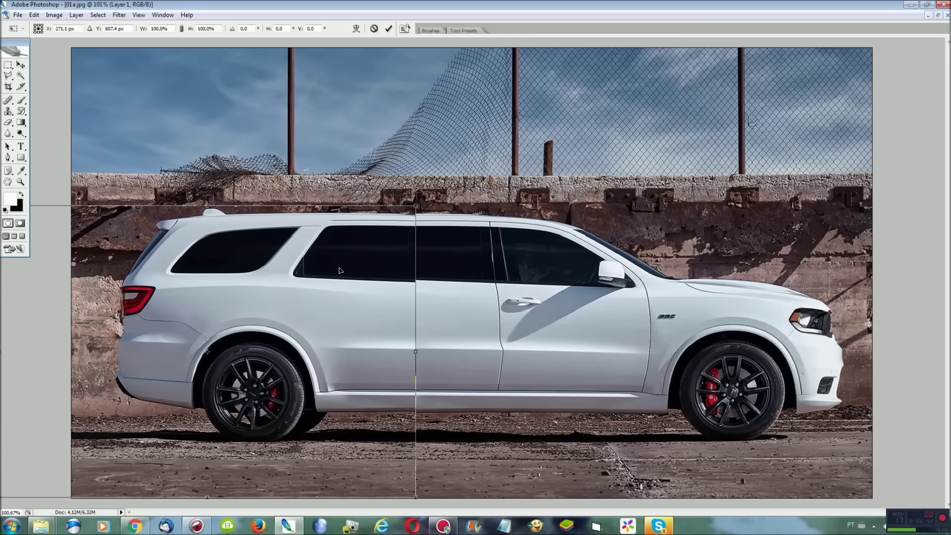
{"action": "key", "text": "Down"}
{"action": "key", "text": "Down"}
{"action": "left_click_drag", "start_coordinate": [328, 375], "coordinate": [329, 374]}
{"action": "key", "text": "Return"}
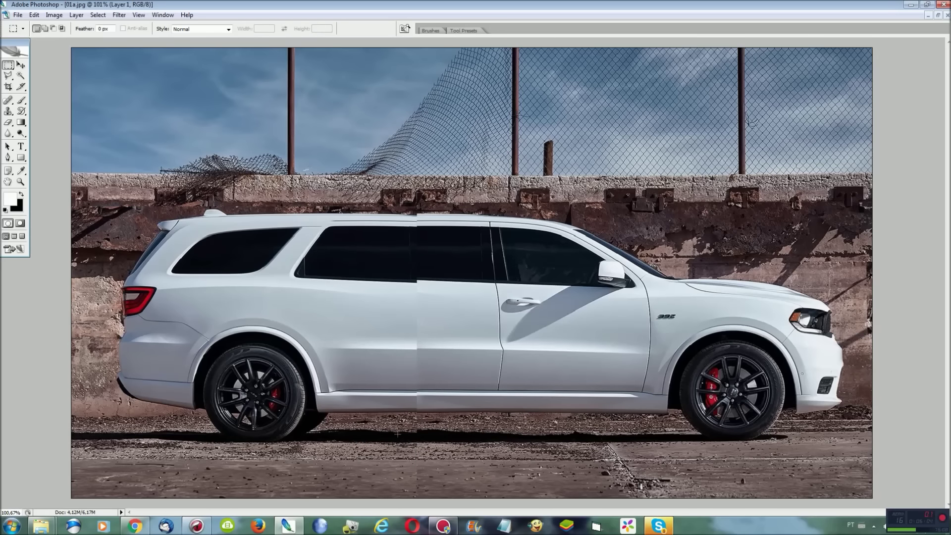
Copy a middle strip to Layer 2, shift it 60 px right and widen it both ways.
{"action": "left_click", "coordinate": [335, 141]}
{"action": "key", "text": "ctrl+j"}
{"action": "key", "text": "ctrl+t"}
{"action": "key", "text": "shift+Right"}
{"action": "key", "text": "shift+Right"}
{"action": "key", "text": "shift+Right"}
{"action": "key", "text": "shift+Right"}
{"action": "left_click_drag", "start_coordinate": [367, 351], "coordinate": [331, 352]}
{"action": "left_click_drag", "start_coordinate": [450, 352], "coordinate": [486, 350]}
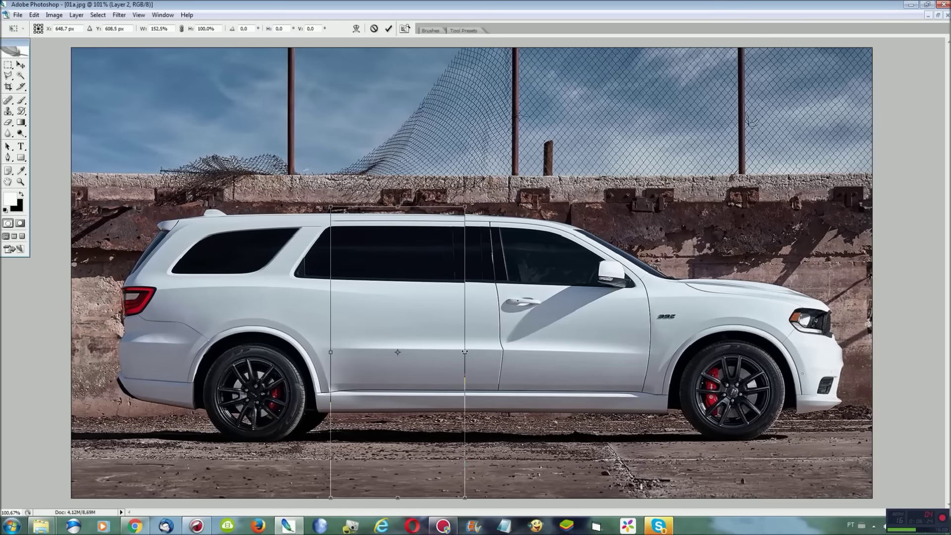
{"action": "key", "text": "Return"}
{"action": "key", "text": "m"}
Save the layered image as 01a.psd and show the Layers panel.
{"action": "key", "text": "ctrl+s"}
{"action": "key", "text": "Return"}
{"action": "key", "text": "Return"}
{"action": "key", "text": "F7"}
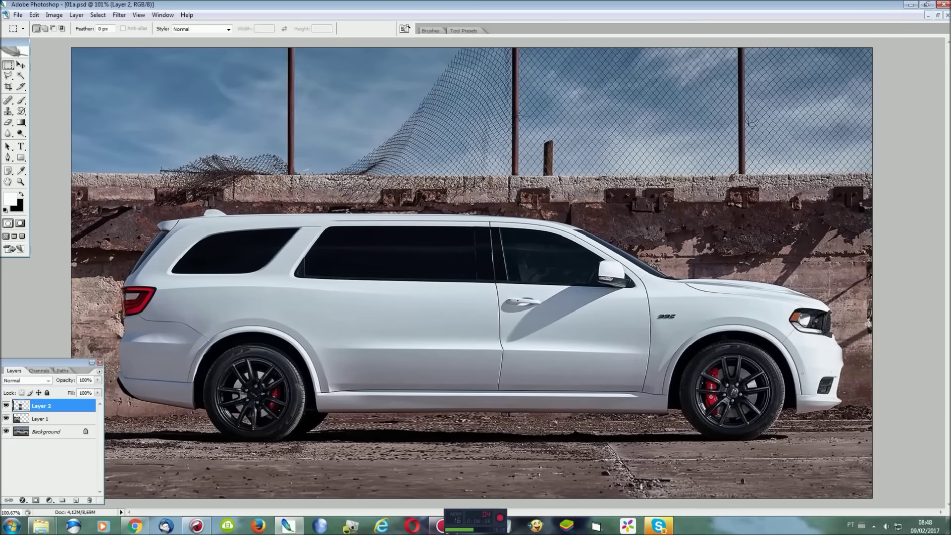
On Layer 1, start a Polygonal Lasso outline from the rear window edge toward the roof.
{"action": "left_click", "coordinate": [5, 420]}
{"action": "left_click", "coordinate": [47, 420]}
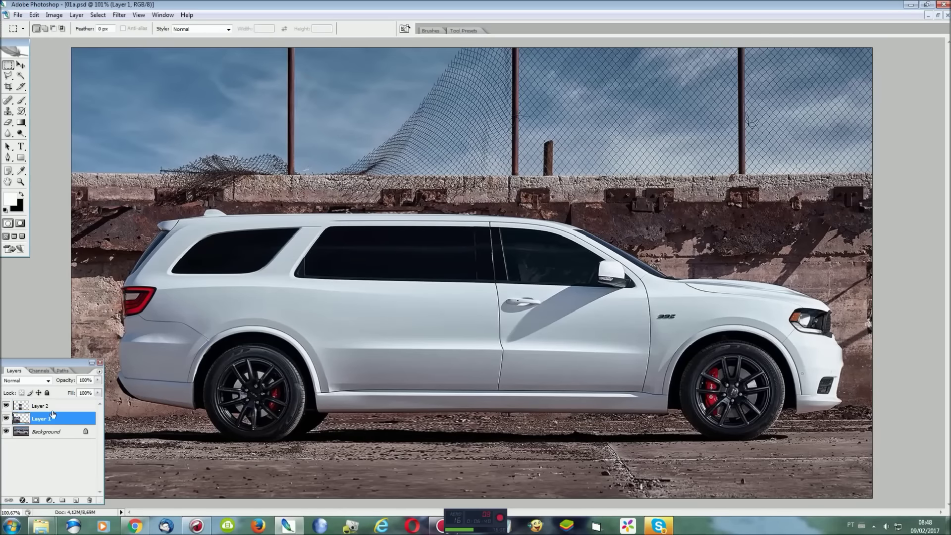
{"action": "key", "text": "ctrl+plus"}
{"action": "key", "text": "ctrl+plus"}
{"action": "key", "text": "ctrl+plus"}
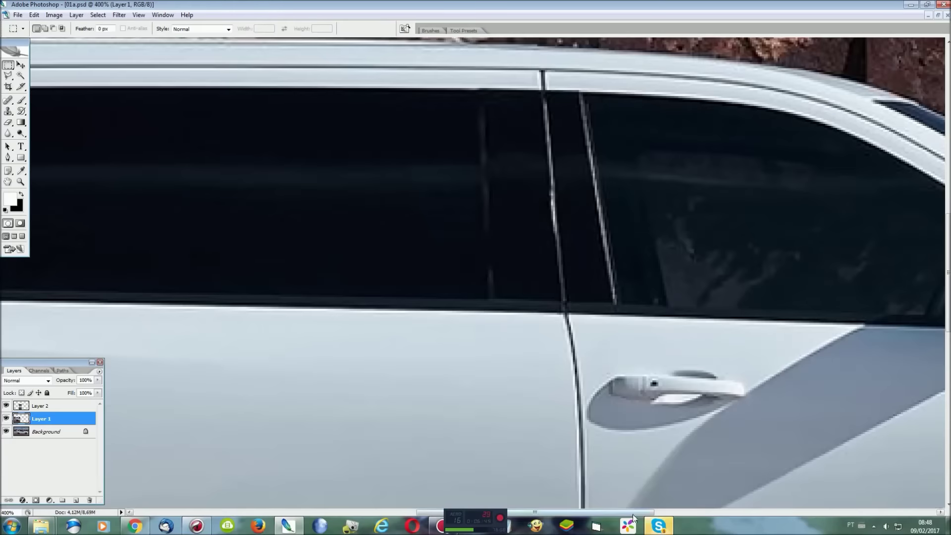
{"action": "scroll", "coordinate": [782, 327], "scroll_direction": "up", "scroll_amount": 3}
{"action": "scroll", "coordinate": [782, 327], "scroll_direction": "left", "scroll_amount": 10}
{"action": "key", "text": "l"}
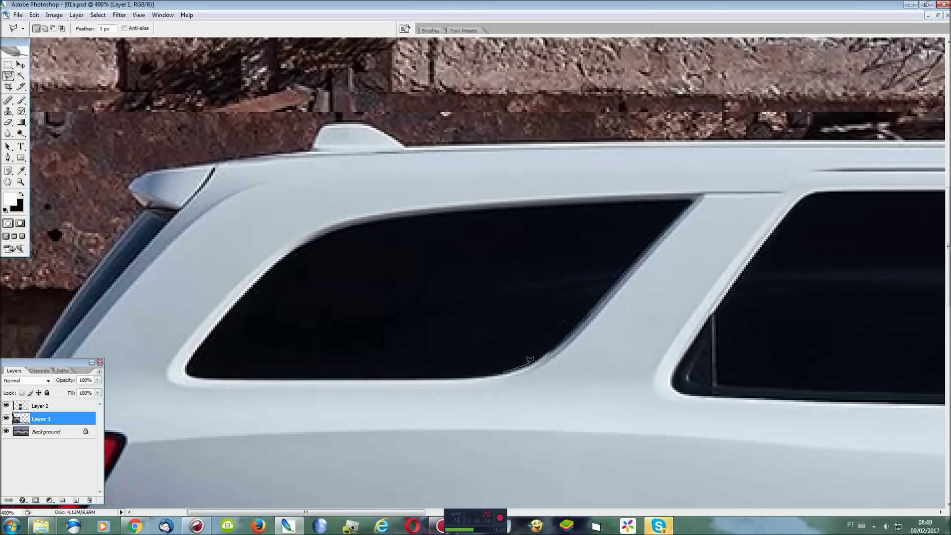
{"action": "left_click", "coordinate": [554, 342]}
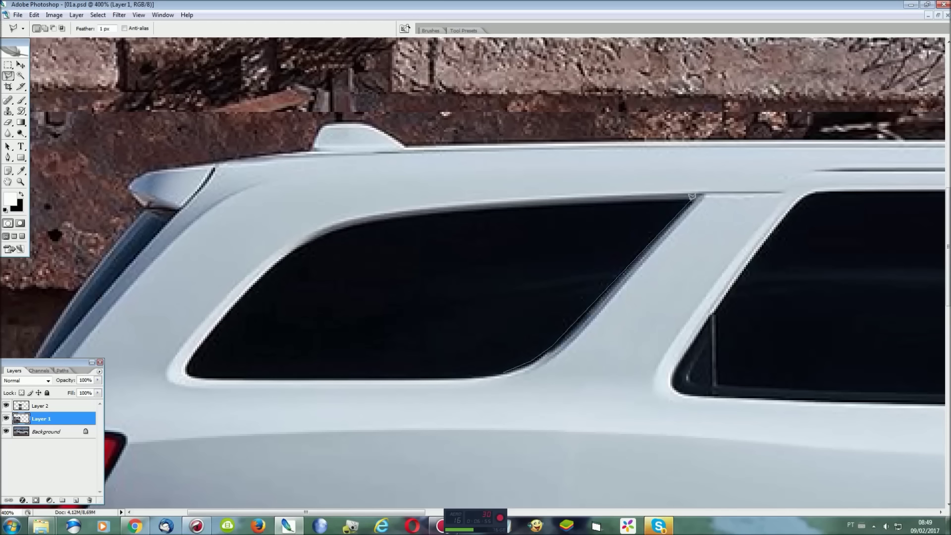
{"action": "left_click_drag", "start_coordinate": [712, 177], "coordinate": [790, 138]}
Close the lasso outline around the area above the roof, fit the view and select Background.
{"action": "key", "text": "ctrl+minus"}
{"action": "key", "text": "ctrl+minus"}
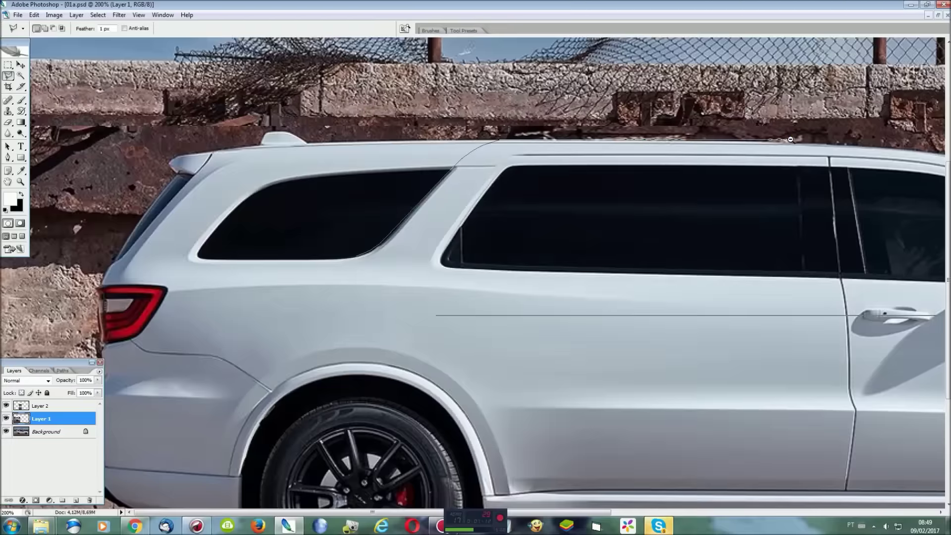
{"action": "key", "text": "ctrl+minus"}
{"action": "mouse_move", "coordinate": [324, 214]}
{"action": "left_mouse_down"}
{"action": "mouse_move", "coordinate": [324, 54]}
{"action": "mouse_move", "coordinate": [78, 42]}
{"action": "mouse_move", "coordinate": [40, 210]}
{"action": "left_mouse_up"}
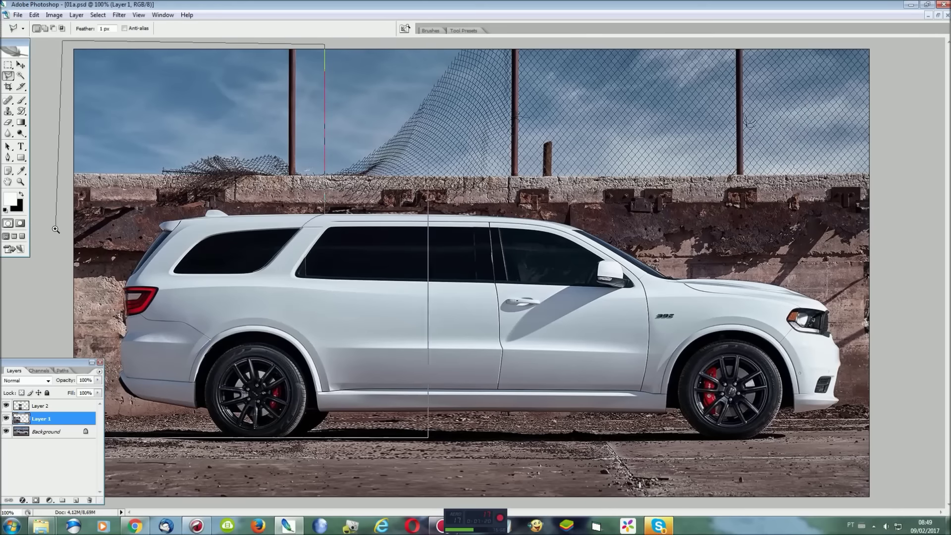
{"action": "key", "text": "ctrl+plus"}
{"action": "key", "text": "ctrl+plus"}
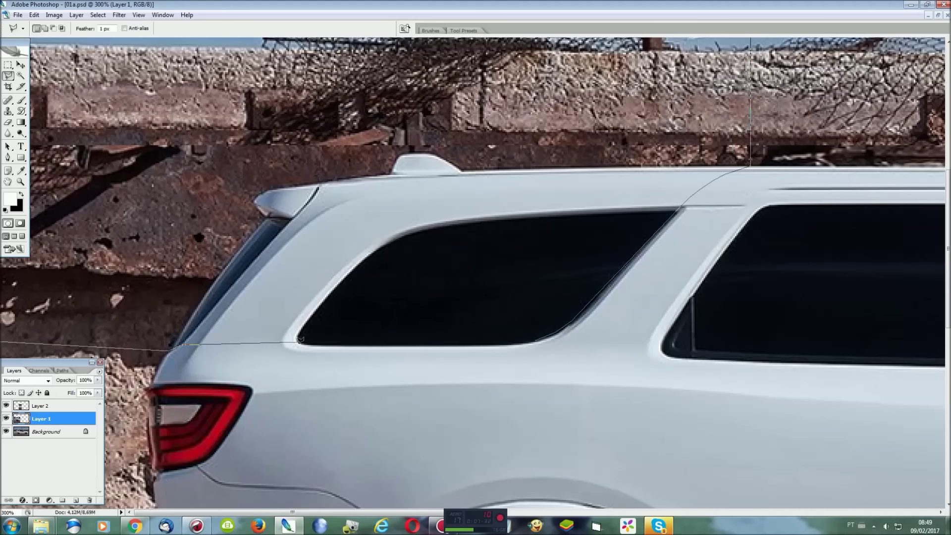
{"action": "left_click", "coordinate": [536, 343]}
{"action": "key", "text": "ctrl+0"}
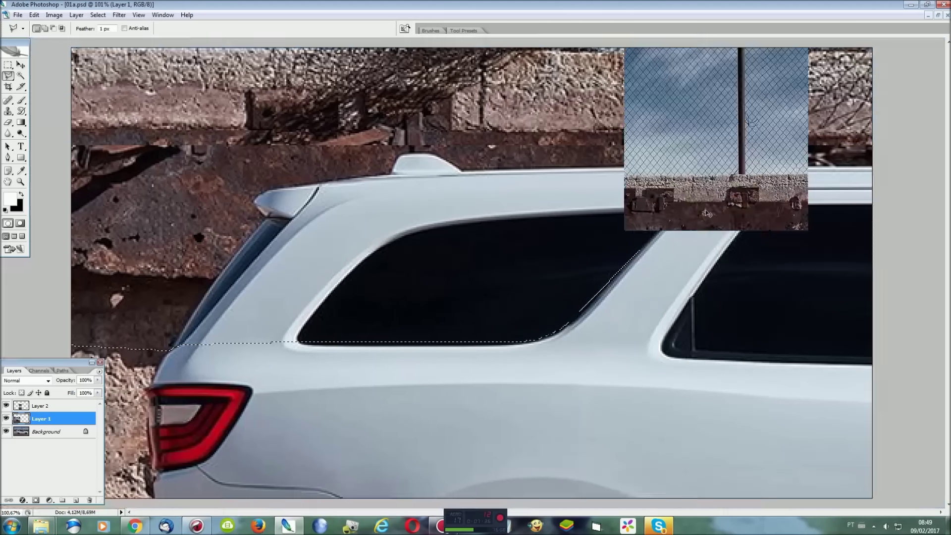
{"action": "left_click", "coordinate": [46, 431]}
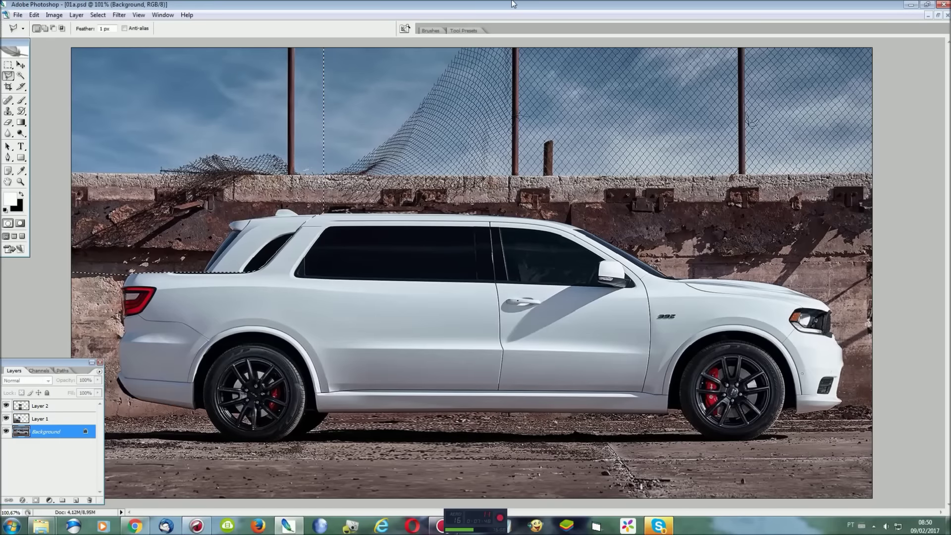
Copy the selection to Layer 3, nudge it right, and toggle it to compare.
{"action": "key", "text": "ctrl+j"}
{"action": "key", "text": "ctrl+t"}
{"action": "key", "text": "shift+Right"}
{"action": "key", "text": "shift+Right"}
{"action": "key", "text": "shift+Right"}
{"action": "key", "text": "shift+Right"}
{"action": "key", "text": "shift+Right"}
{"action": "key", "text": "shift+Right"}
{"action": "key", "text": "shift+Right"}
{"action": "key", "text": "shift+Right"}
{"action": "key", "text": "shift+Right"}
{"action": "key", "text": "shift+Right"}
{"action": "key", "text": "shift+Right"}
{"action": "key", "text": "shift+Right"}
{"action": "key", "text": "shift+Right"}
{"action": "key", "text": "shift+Right"}
{"action": "key", "text": "shift+Right"}
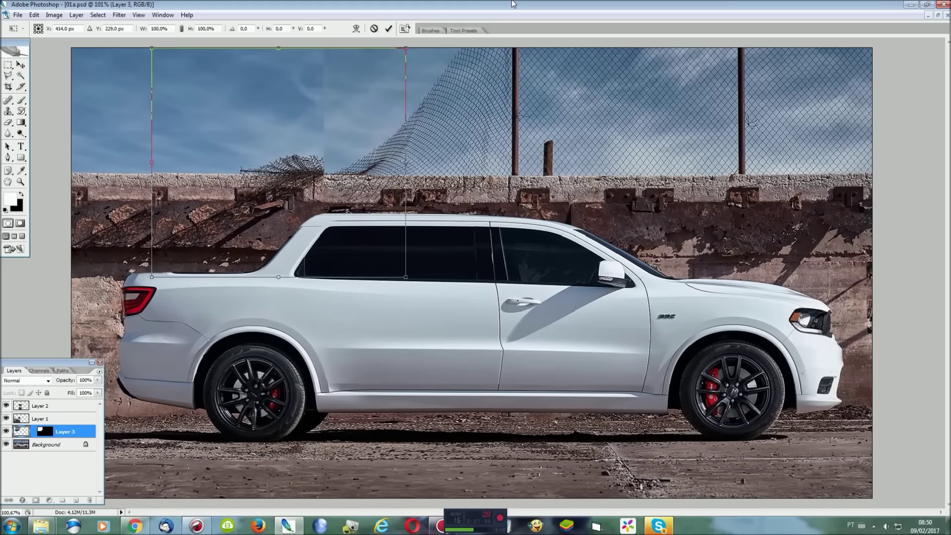
{"action": "key", "text": "Return"}
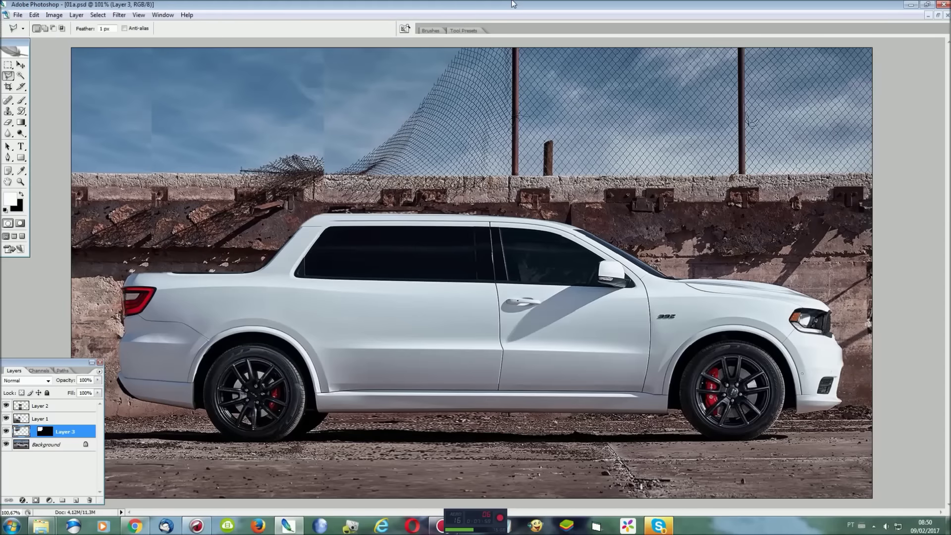
{"action": "left_click", "coordinate": [6, 431]}
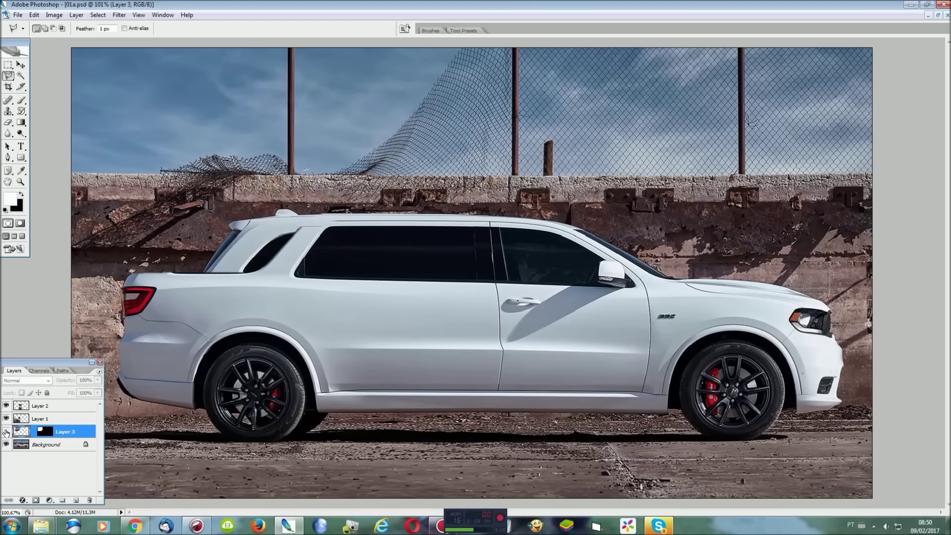
{"action": "left_click", "coordinate": [6, 431]}
{"action": "left_click", "coordinate": [6, 431]}
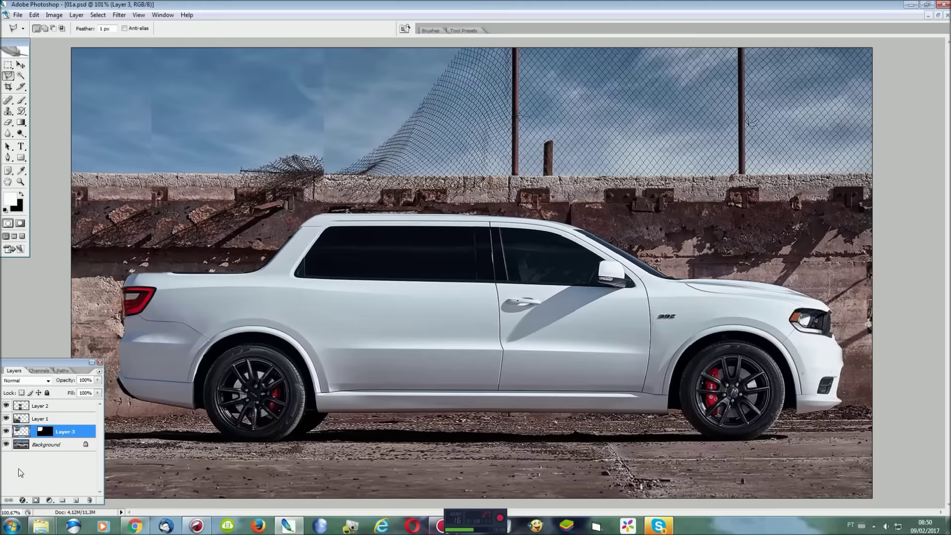
{"action": "left_click", "coordinate": [6, 431]}
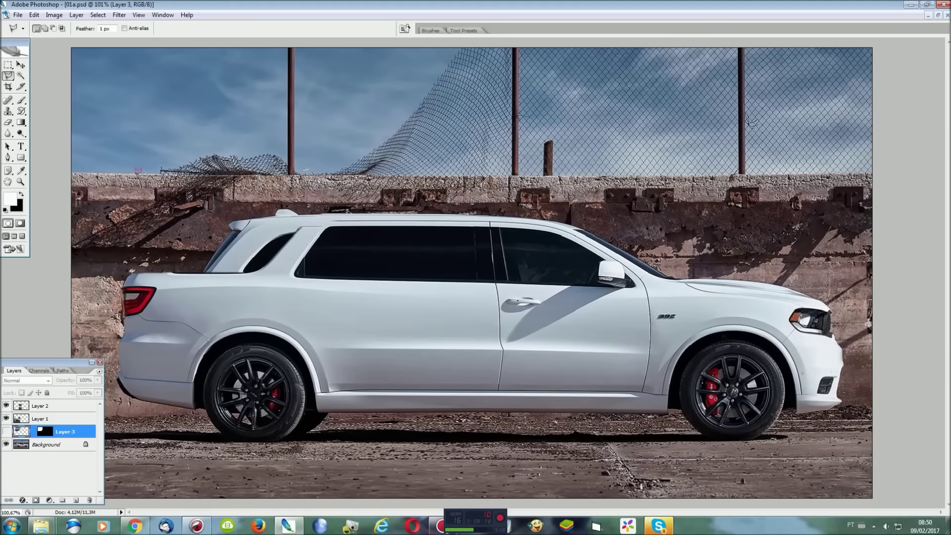
Lasso and delete the stray sky on Layer 3, deselect, then make Layer 1 active.
{"action": "left_click", "coordinate": [62, 173]}
{"action": "left_click", "coordinate": [53, 69]}
{"action": "left_click", "coordinate": [65, 44]}
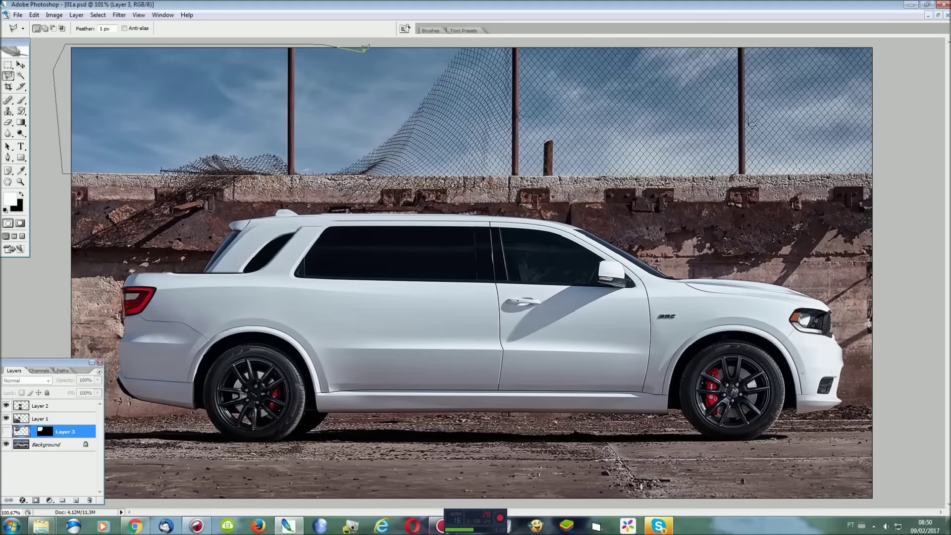
{"action": "double_click", "coordinate": [352, 105]}
{"action": "left_click", "coordinate": [6, 431]}
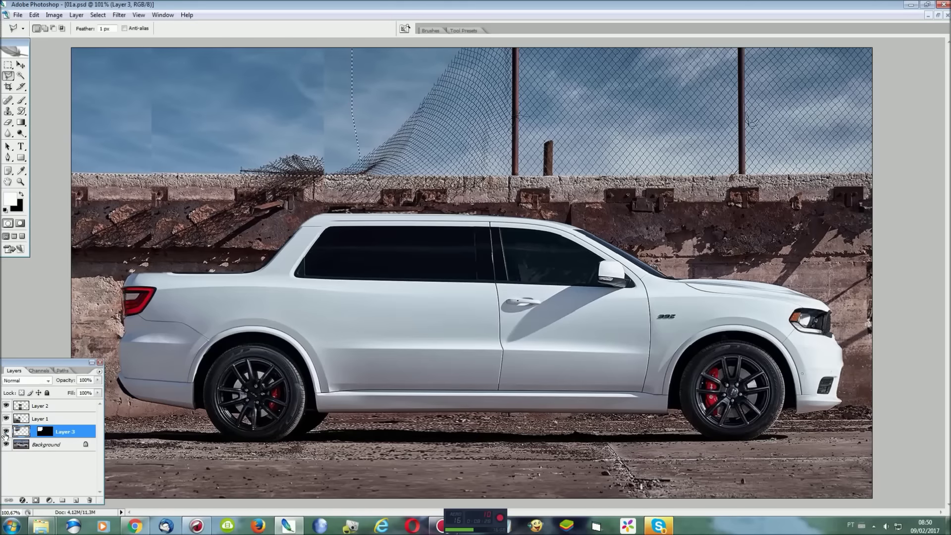
{"action": "key", "text": "Delete"}
{"action": "key", "text": "ctrl+d"}
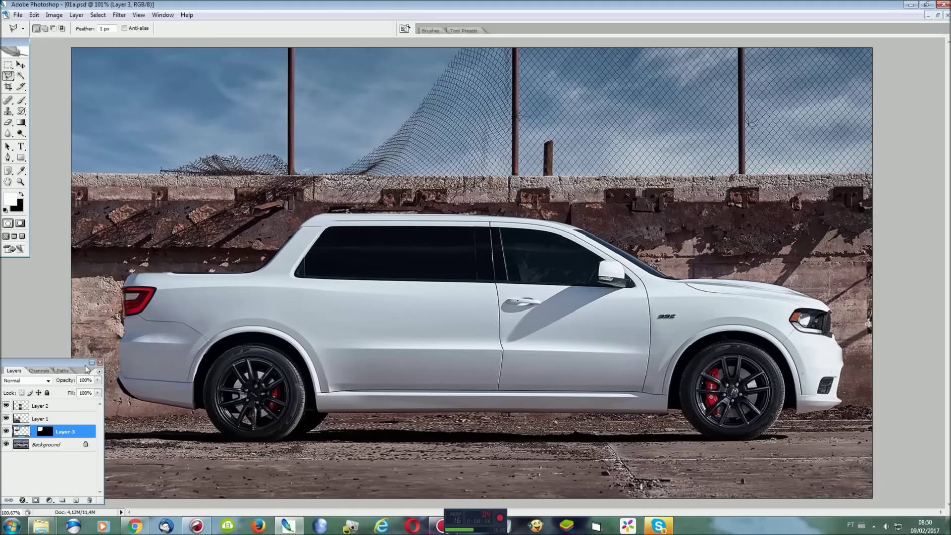
{"action": "left_click", "coordinate": [41, 419]}
{"action": "left_click", "coordinate": [6, 419]}
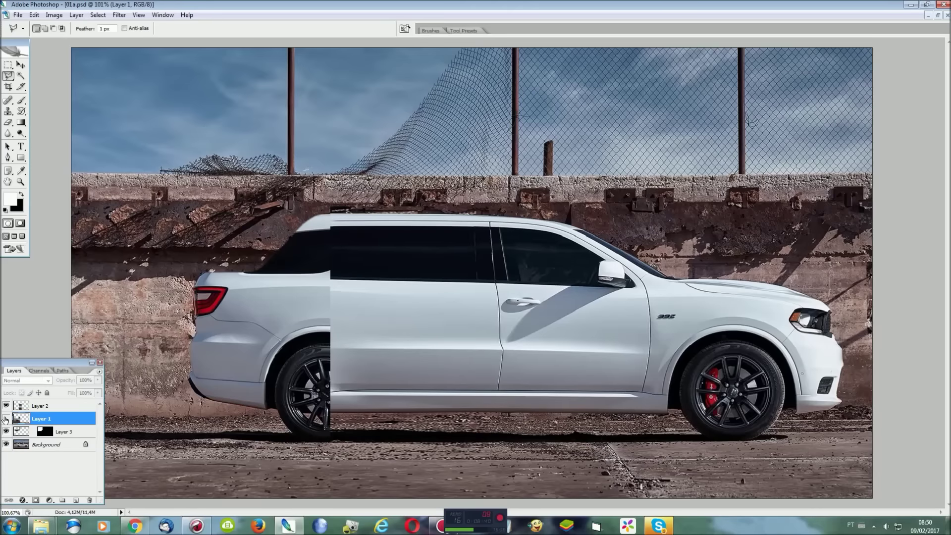
Show Layer 1 again and zoom to 200% on the car's rear.
{"action": "left_click", "coordinate": [6, 419]}
{"action": "left_click", "coordinate": [49, 431]}
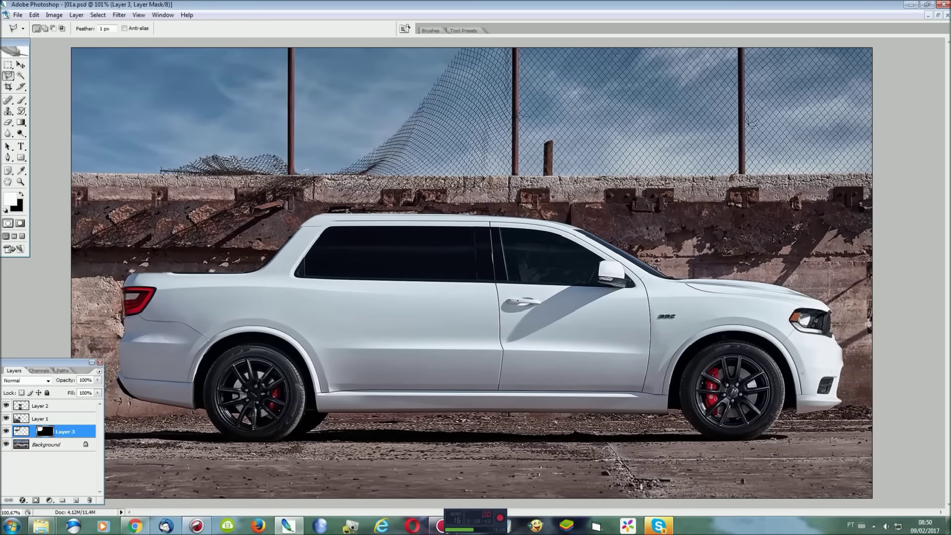
{"action": "left_click", "coordinate": [101, 361]}
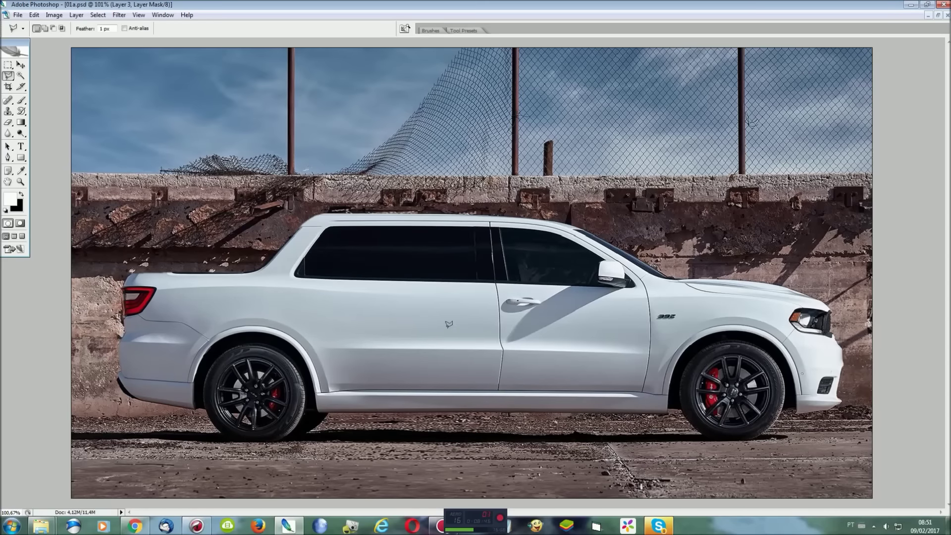
{"action": "key", "text": "ctrl+plus"}
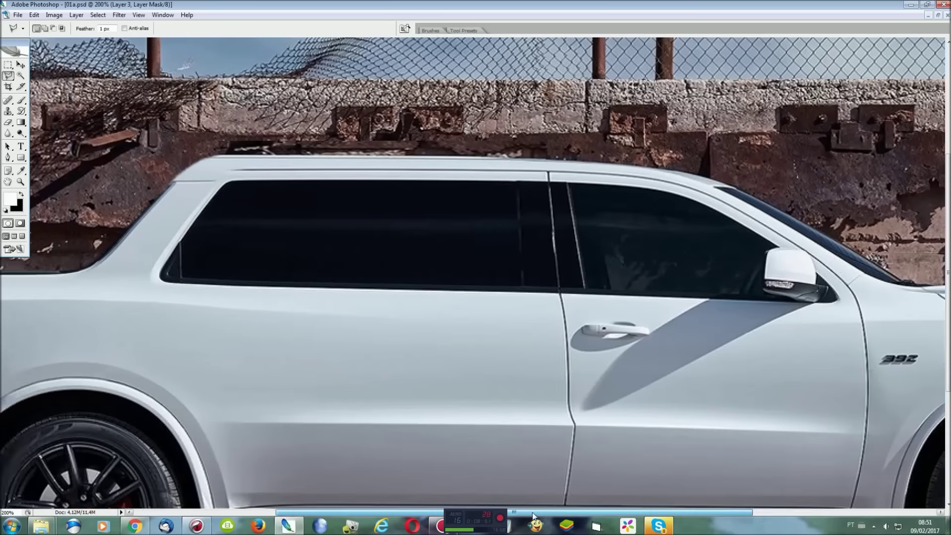
{"action": "scroll", "coordinate": [552, 513], "scroll_direction": "left", "scroll_amount": 10}
{"action": "scroll", "coordinate": [475, 272], "scroll_direction": "down", "scroll_amount": 3}
{"action": "scroll", "coordinate": [832, 340], "scroll_direction": "down", "scroll_amount": 1}
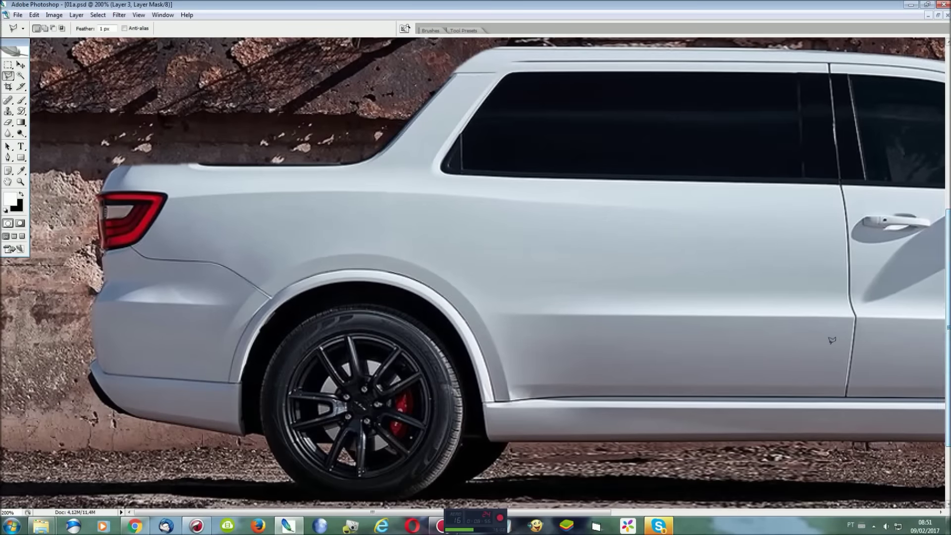
{"action": "key", "text": "F7"}
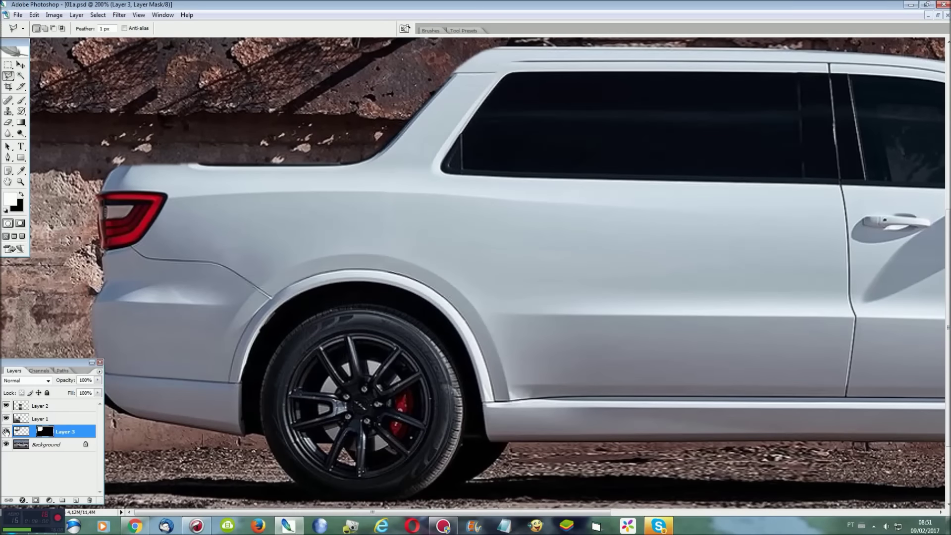
Toggle Layers 1, 2 and 3 to compare, leaving Layers 1 and 2 hidden.
{"action": "left_click", "coordinate": [22, 421]}
{"action": "left_click", "coordinate": [20, 406]}
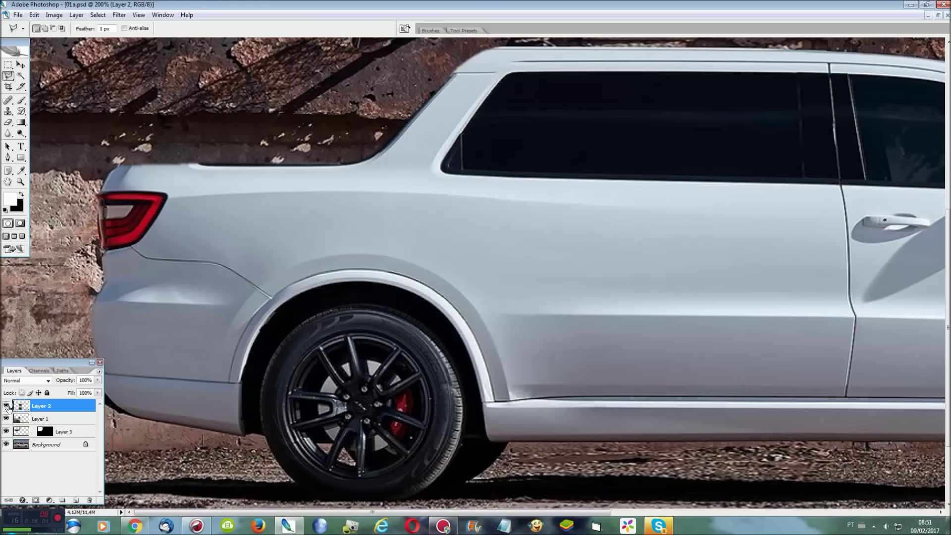
{"action": "left_click", "coordinate": [6, 405]}
{"action": "left_click", "coordinate": [6, 430]}
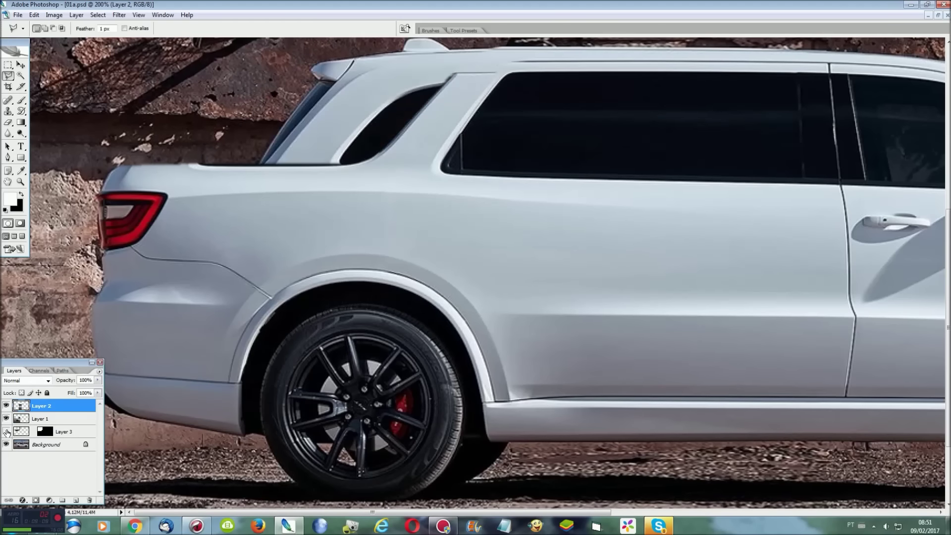
{"action": "left_click", "coordinate": [6, 419]}
{"action": "left_click", "coordinate": [44, 431]}
{"action": "left_click", "coordinate": [7, 433]}
{"action": "left_click", "coordinate": [7, 419]}
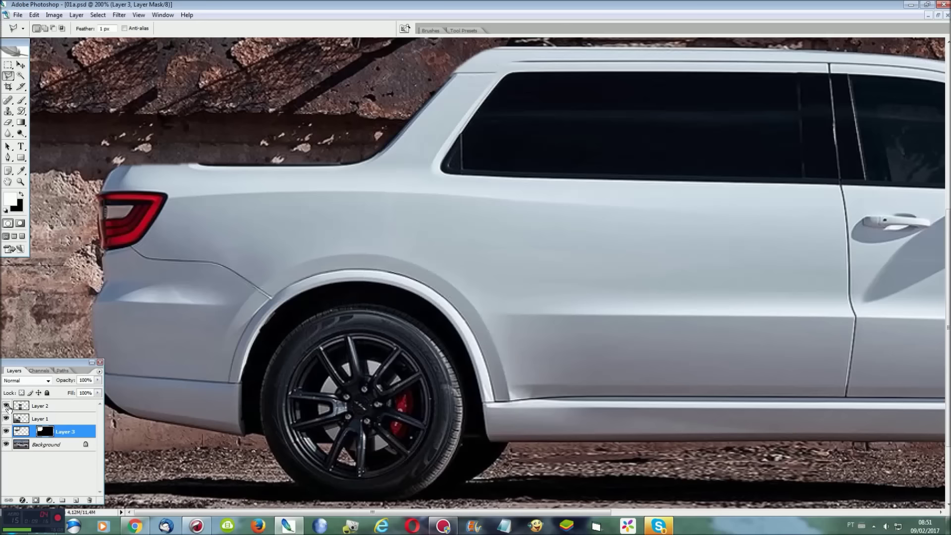
{"action": "left_click", "coordinate": [6, 406]}
{"action": "left_click", "coordinate": [6, 406]}
{"action": "left_click", "coordinate": [6, 418]}
{"action": "left_click", "coordinate": [7, 431]}
{"action": "left_click", "coordinate": [7, 432]}
{"action": "left_click", "coordinate": [6, 405]}
{"action": "left_click", "coordinate": [6, 405]}
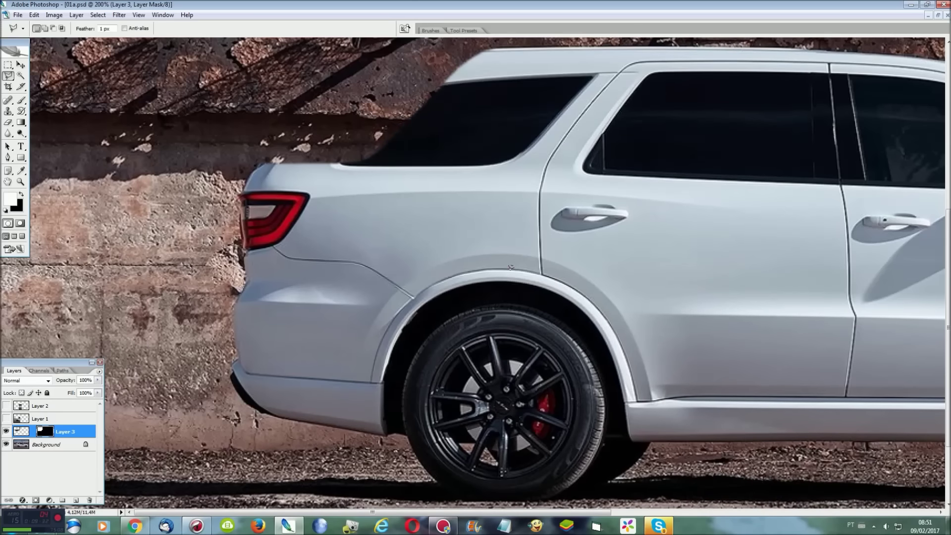
Zoom to 500% near the wheel arch and pick the Elliptical Marquee Tool.
{"action": "key", "text": "ctrl+plus"}
{"action": "key", "text": "ctrl+plus"}
{"action": "key", "text": "ctrl+plus"}
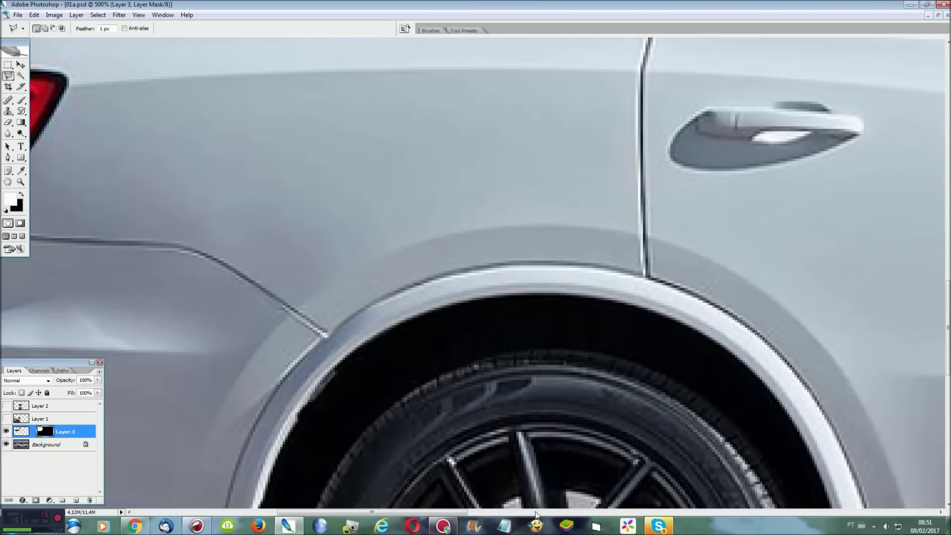
{"action": "left_click_drag", "start_coordinate": [460, 512], "coordinate": [518, 512]}
{"action": "scroll", "coordinate": [627, 380], "scroll_direction": "up", "scroll_amount": 3}
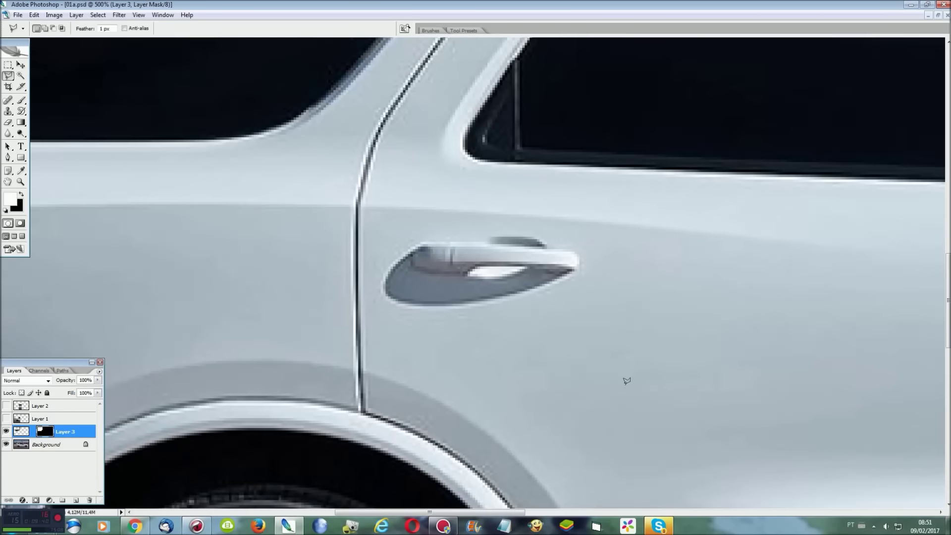
{"action": "left_click_drag", "start_coordinate": [8, 66], "coordinate": [49, 75]}
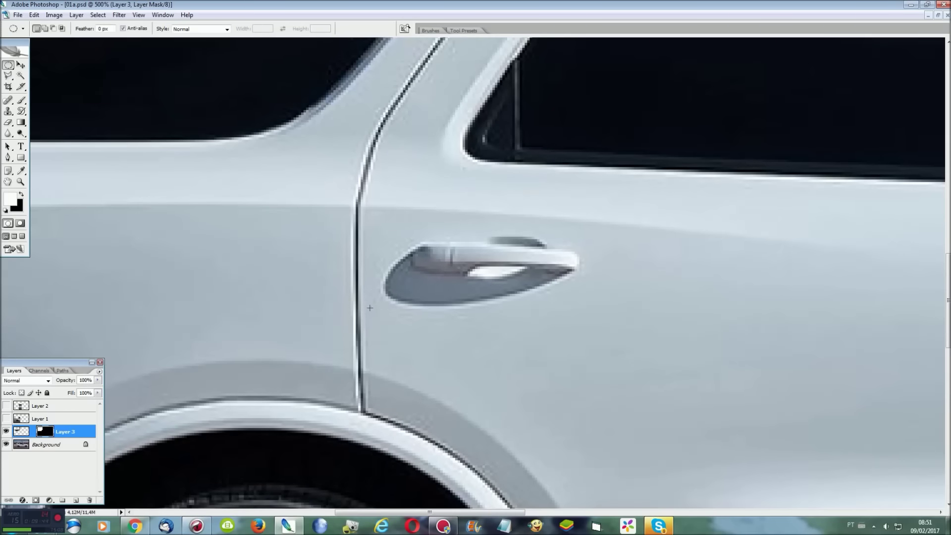
Rotate and warp the elliptical selection to hug the rear door handle.
{"action": "right_click", "coordinate": [520, 261]}
{"action": "left_click", "coordinate": [552, 377]}
{"action": "left_click_drag", "start_coordinate": [602, 322], "coordinate": [579, 292]}
{"action": "right_click", "coordinate": [564, 246]}
{"action": "left_click", "coordinate": [569, 323]}
{"action": "left_click_drag", "start_coordinate": [581, 264], "coordinate": [585, 282]}
{"action": "left_click_drag", "start_coordinate": [455, 322], "coordinate": [472, 308]}
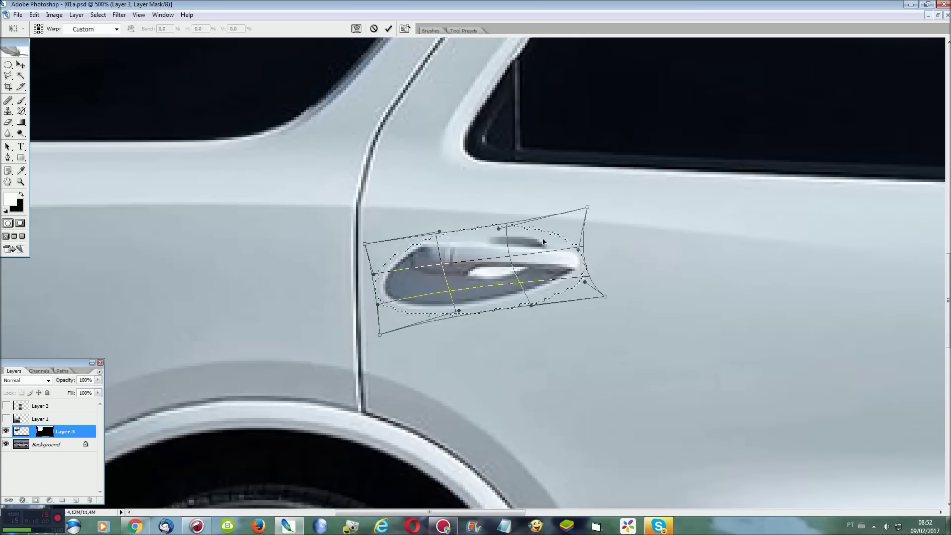
{"action": "left_click_drag", "start_coordinate": [526, 226], "coordinate": [524, 229]}
{"action": "key", "text": "Return"}
Fit the view, check the layers, then hide Layers 1–3 and zoom to 400%.
{"action": "key", "text": "ctrl+0"}
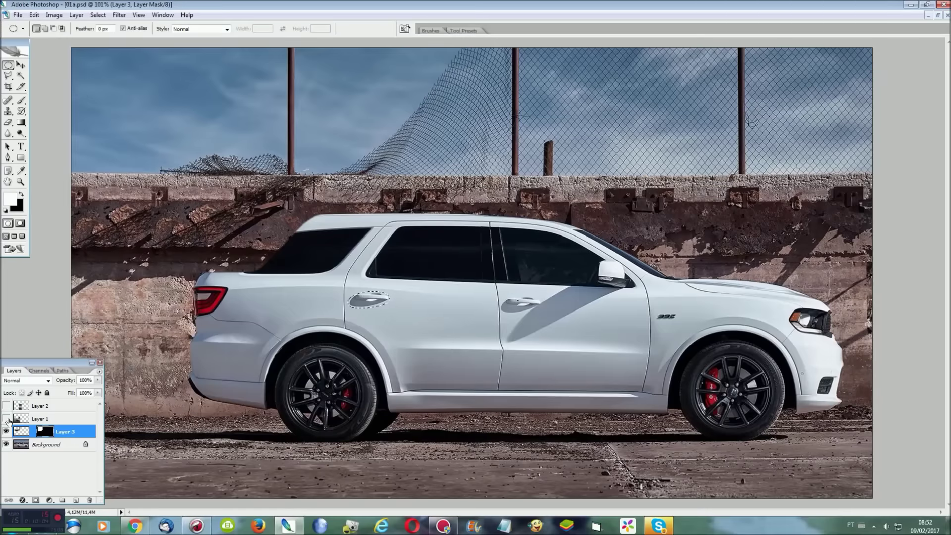
{"action": "left_click", "coordinate": [6, 418]}
{"action": "left_click", "coordinate": [41, 405]}
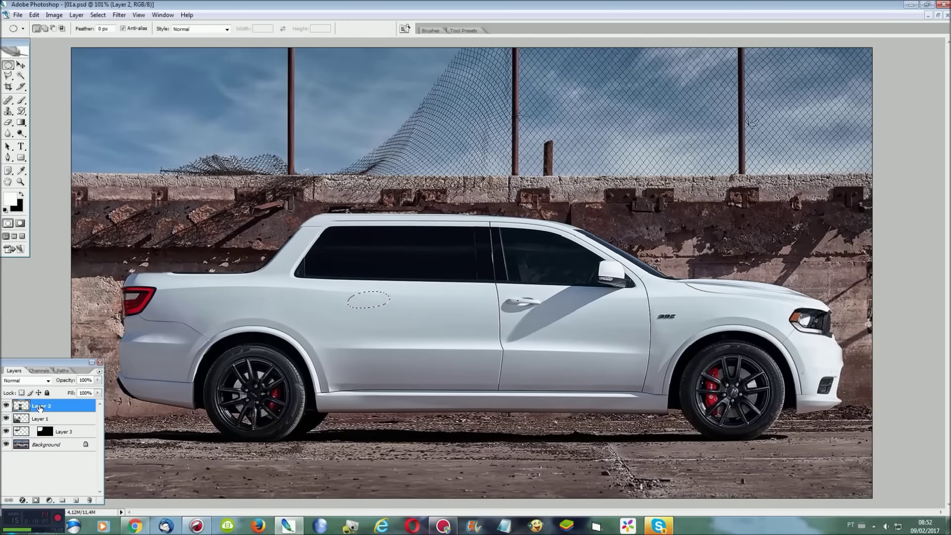
{"action": "left_click", "coordinate": [43, 433]}
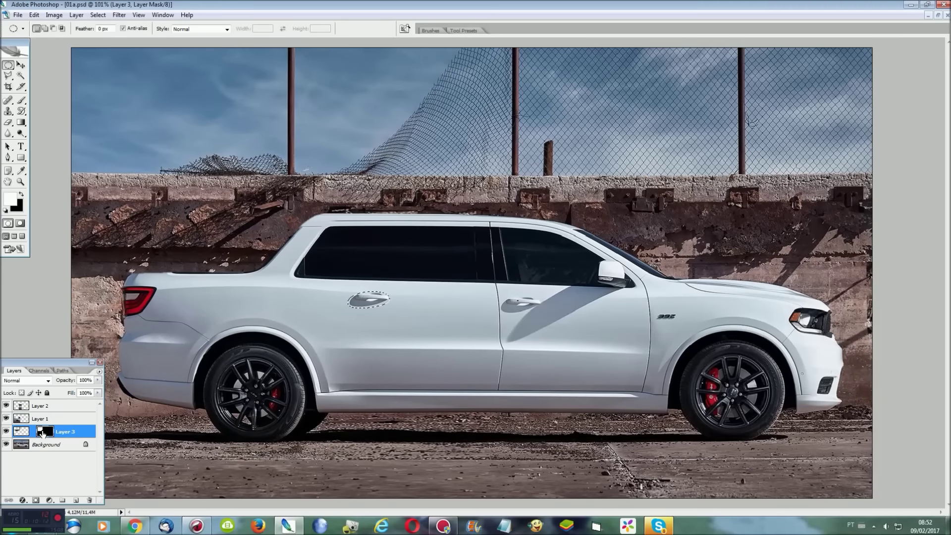
{"action": "left_click_drag", "start_coordinate": [6, 432], "coordinate": [6, 405]}
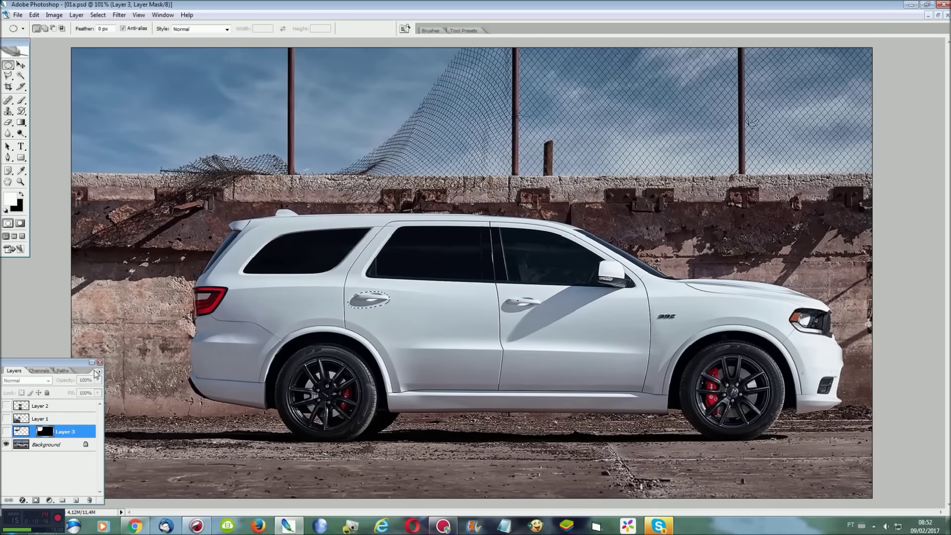
{"action": "key", "text": "ctrl+plus"}
{"action": "key", "text": "ctrl+plus"}
{"action": "key", "text": "ctrl+plus"}
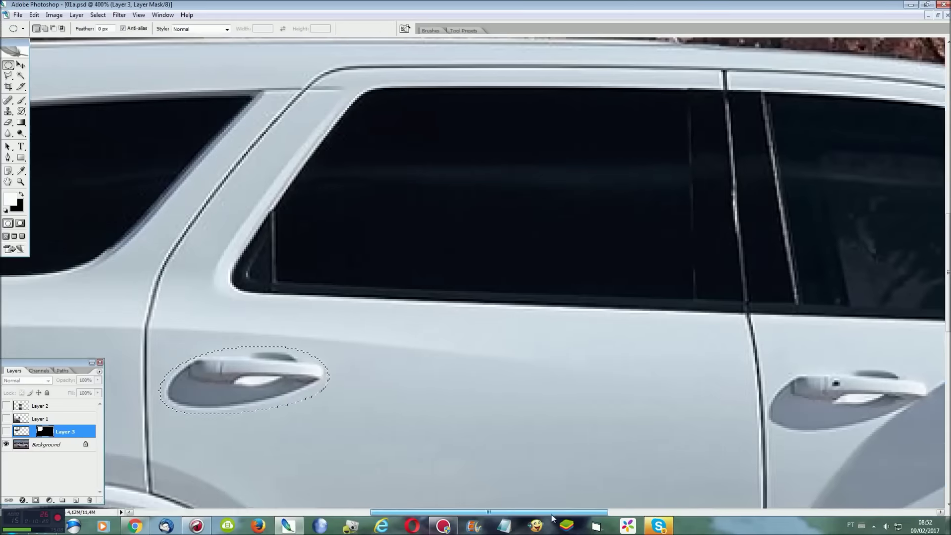
Outline the rear door's upper panel with a Polygonal Lasso selection.
{"action": "left_click_drag", "start_coordinate": [205, 361], "coordinate": [584, 371]}
{"action": "scroll", "coordinate": [584, 371], "scroll_direction": "up", "scroll_amount": 2}
{"action": "key", "text": "l"}
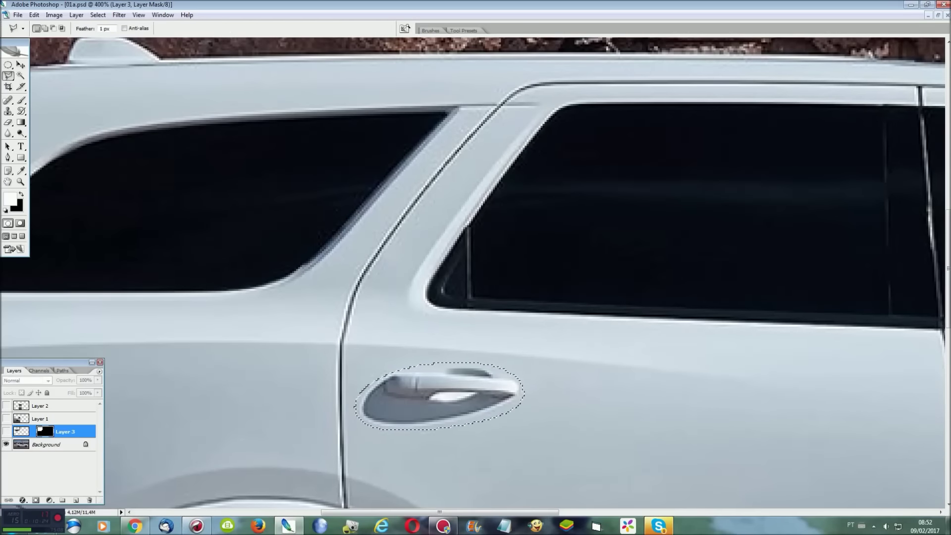
{"action": "left_click", "coordinate": [906, 80]}
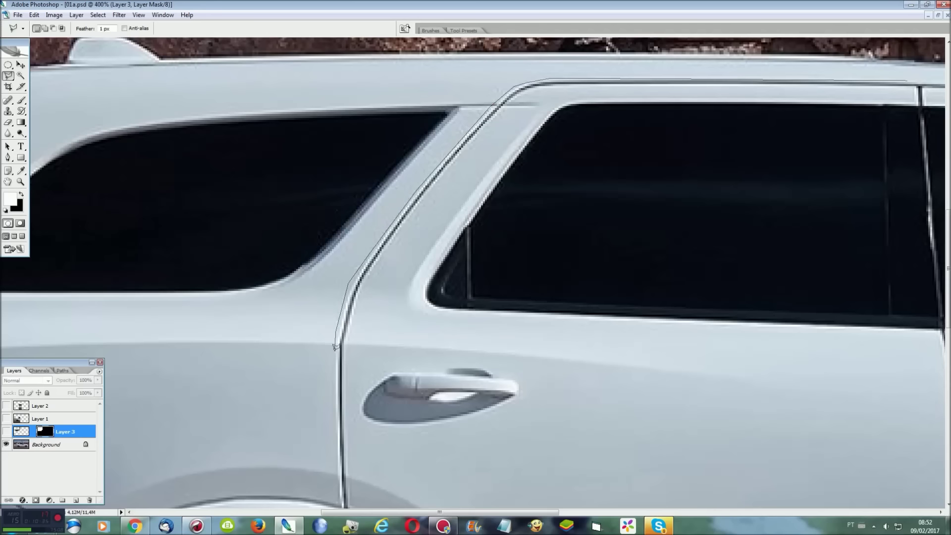
{"action": "left_click", "coordinate": [350, 476]}
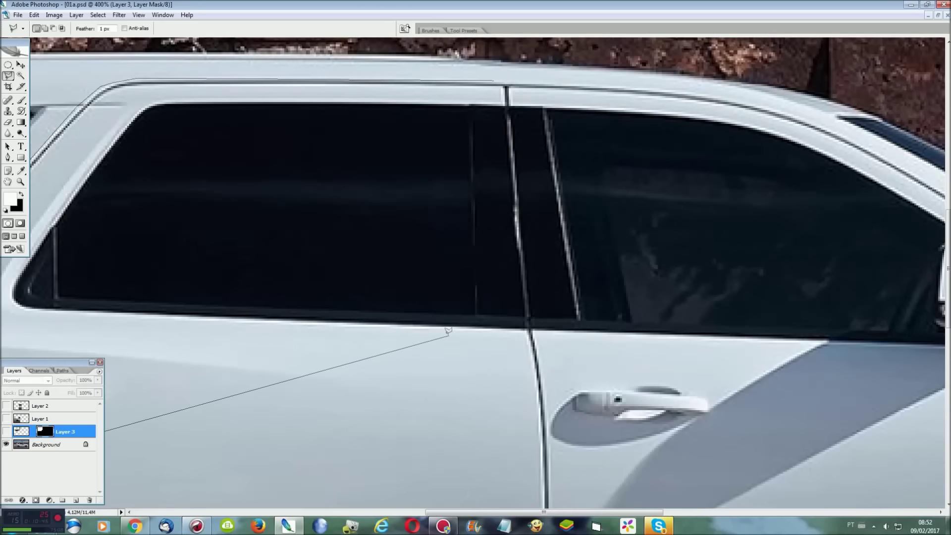
{"action": "left_click", "coordinate": [498, 334]}
{"action": "double_click", "coordinate": [497, 123]}
Show Layers 1–3, delete the selected lower window edge, and return to Layer 2.
{"action": "key", "text": "ctrl+0"}
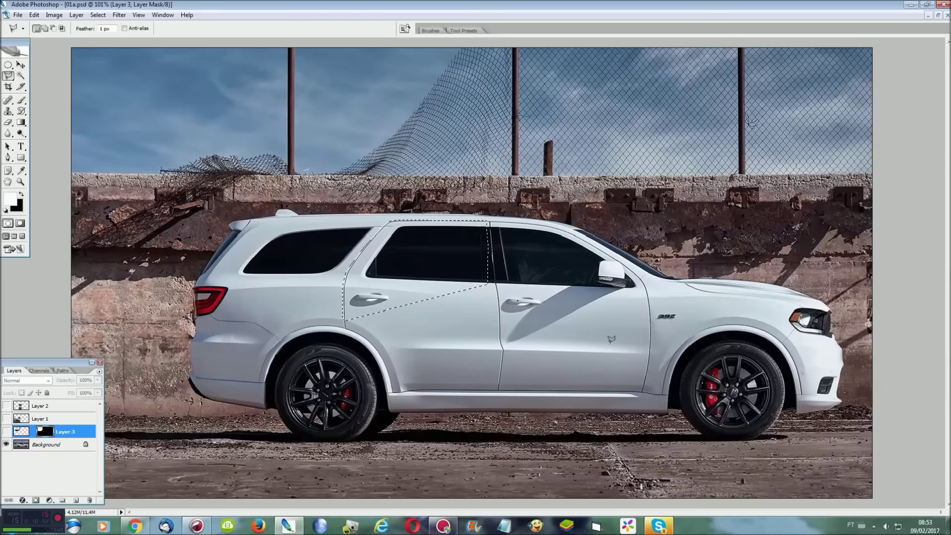
{"action": "left_click", "coordinate": [6, 432]}
{"action": "left_click", "coordinate": [6, 406]}
{"action": "left_click", "coordinate": [45, 405]}
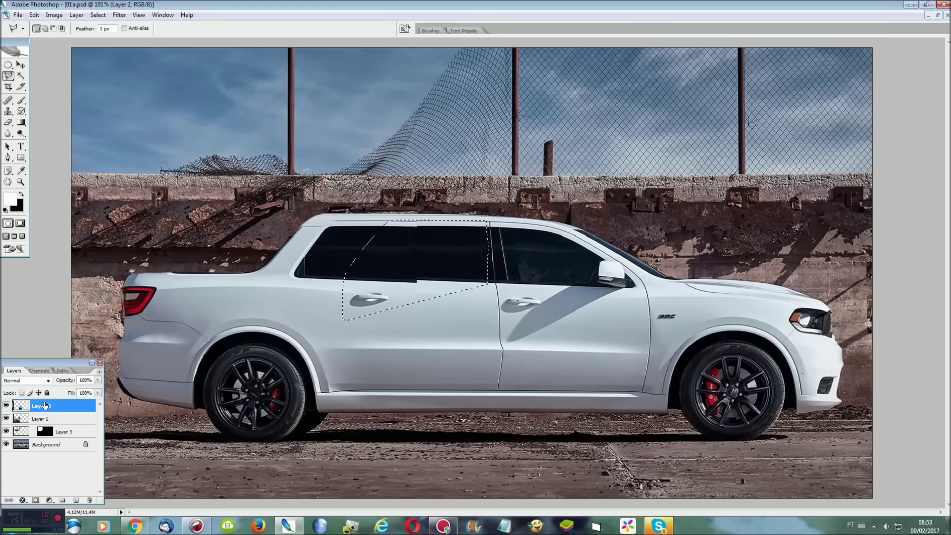
{"action": "key", "text": "Delete"}
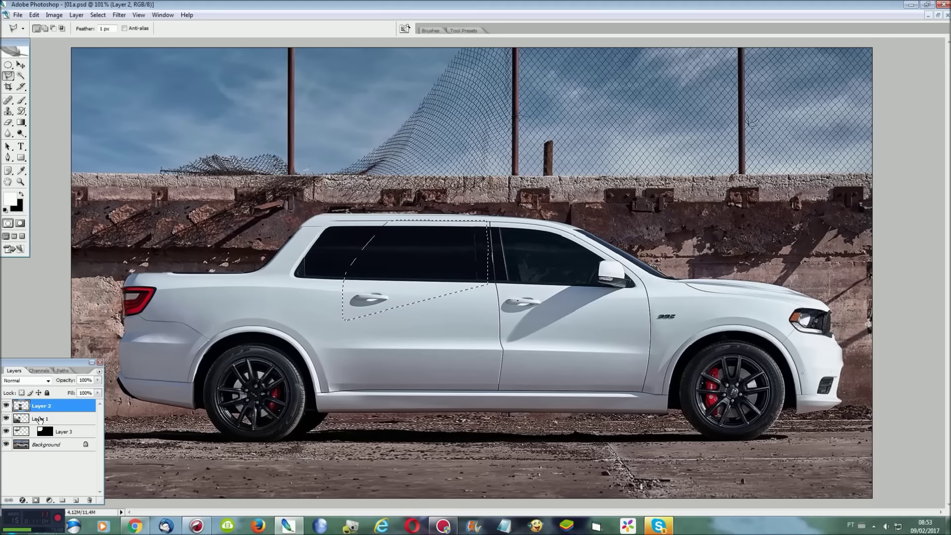
{"action": "left_click", "coordinate": [40, 420]}
{"action": "left_click", "coordinate": [46, 431]}
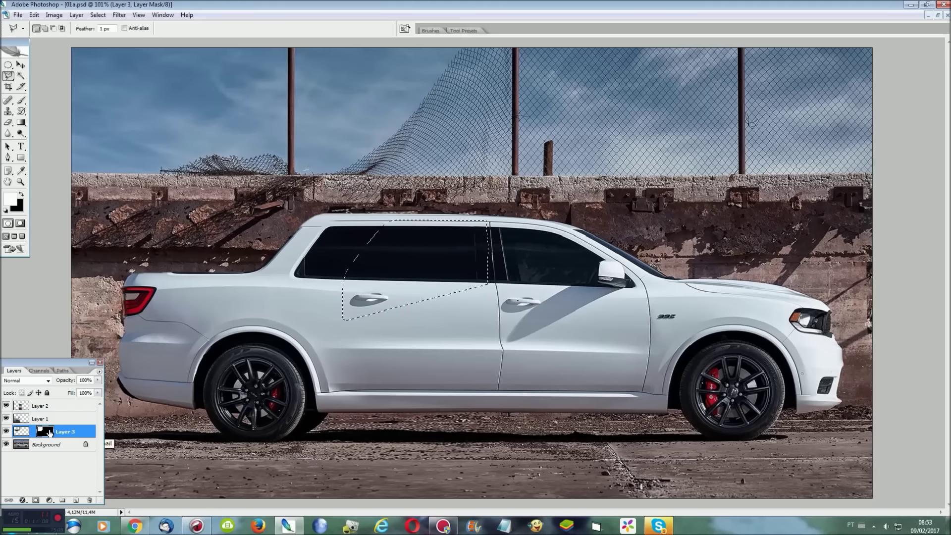
{"action": "left_click", "coordinate": [43, 407]}
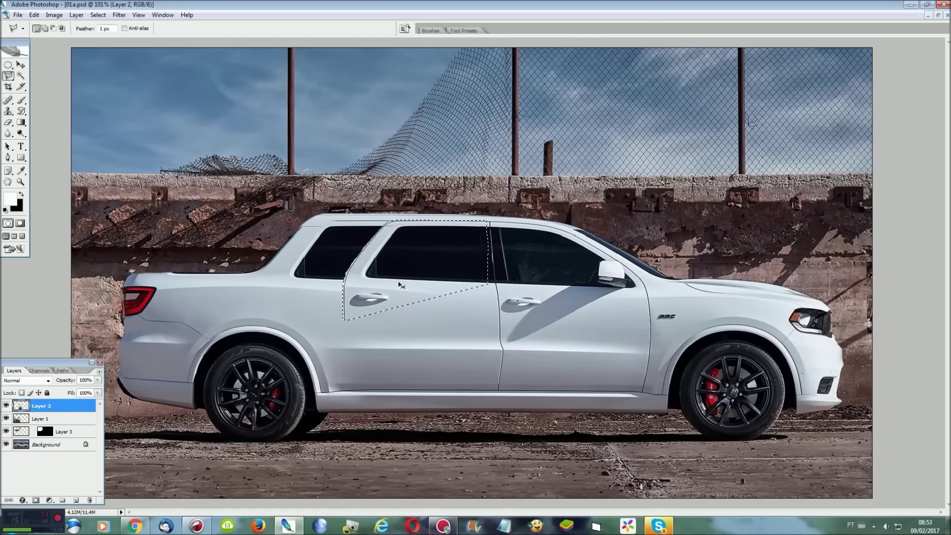
Copy the selected door area from Background to Layer 4 and skew its left edge down.
{"action": "key", "text": "ctrl+plus"}
{"action": "key", "text": "ctrl+plus"}
{"action": "left_click_drag", "start_coordinate": [533, 515], "coordinate": [467, 515]}
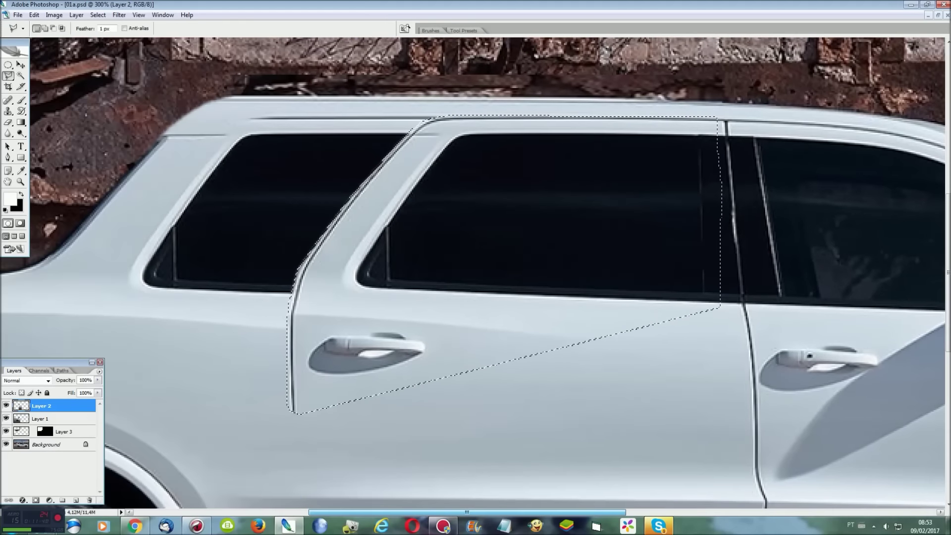
{"action": "scroll", "coordinate": [198, 397], "scroll_direction": "down", "scroll_amount": 3}
{"action": "left_click", "coordinate": [44, 444]}
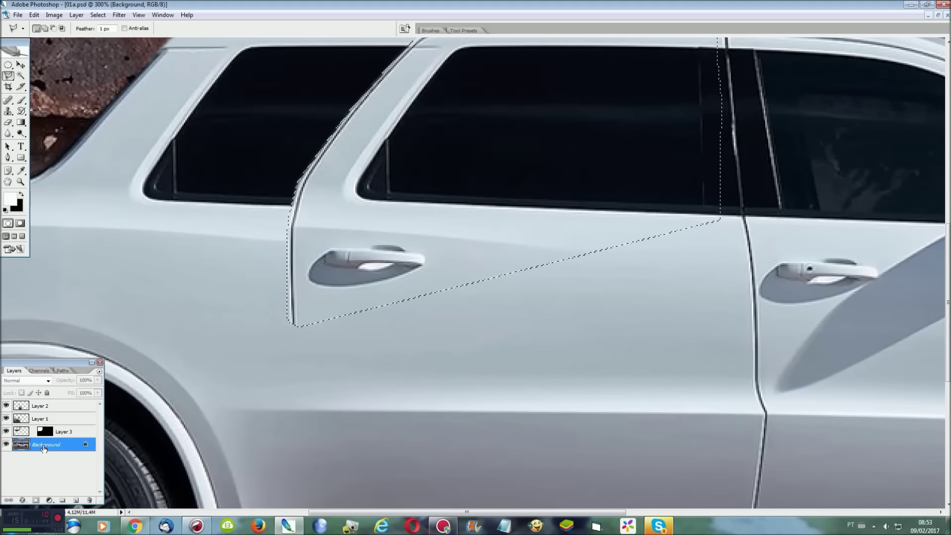
{"action": "scroll", "coordinate": [501, 350], "scroll_direction": "up", "scroll_amount": 1}
{"action": "scroll", "coordinate": [501, 350], "scroll_direction": "up", "scroll_amount": 2}
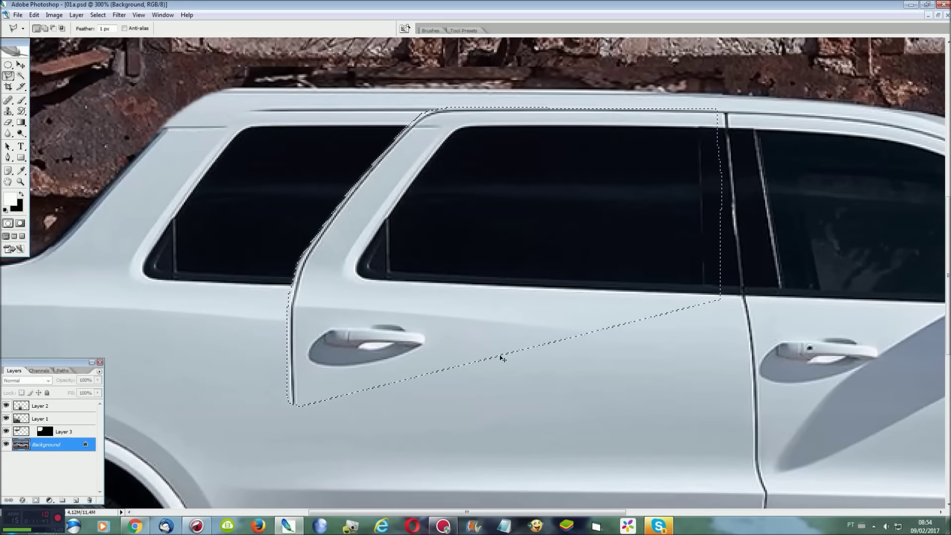
{"action": "key", "text": "ctrl+j"}
{"action": "key", "text": "ctrl+t"}
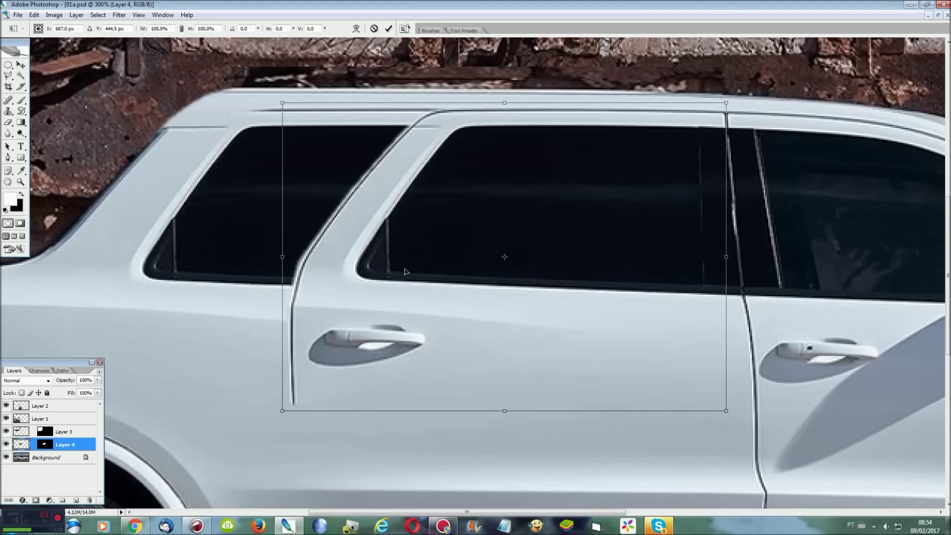
{"action": "right_click", "coordinate": [405, 272]}
{"action": "left_click", "coordinate": [421, 313]}
{"action": "left_click_drag", "start_coordinate": [281, 256], "coordinate": [279, 272]}
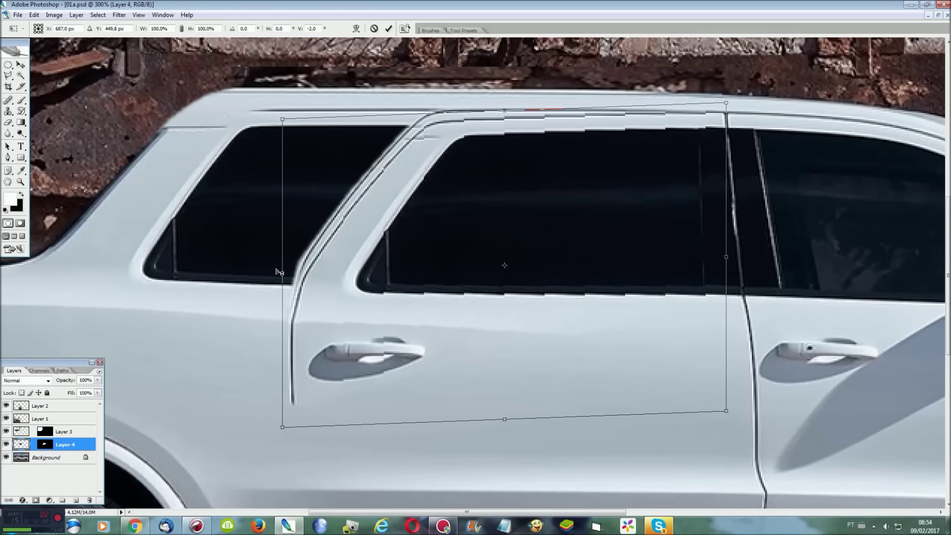
{"action": "key", "text": "Return"}
Lasso the window area up to the roofline, then deselect, fit the view and undo the skew.
{"action": "key", "text": "l"}
{"action": "left_click", "coordinate": [772, 313]}
{"action": "left_click", "coordinate": [239, 312]}
{"action": "left_click", "coordinate": [299, 158]}
{"action": "left_click", "coordinate": [350, 110]}
{"action": "left_click", "coordinate": [582, 72]}
{"action": "left_click", "coordinate": [768, 83]}
{"action": "left_click", "coordinate": [803, 109]}
{"action": "double_click", "coordinate": [840, 191]}
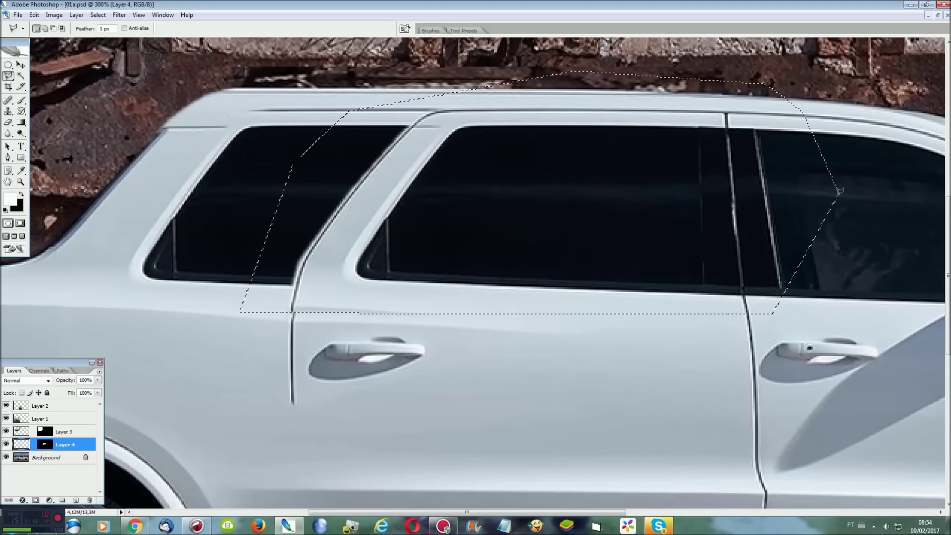
{"action": "key", "text": "ctrl+d"}
{"action": "key", "text": "ctrl+0"}
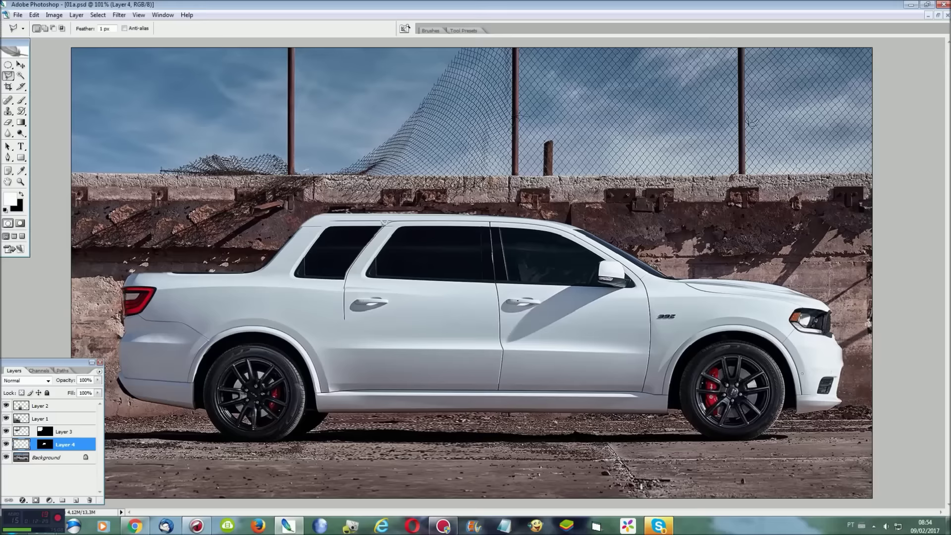
{"action": "key", "text": "ctrl+alt+z"}
{"action": "key", "text": "ctrl+alt+z"}
{"action": "key", "text": "ctrl+alt+z"}
{"action": "key", "text": "ctrl+alt+z"}
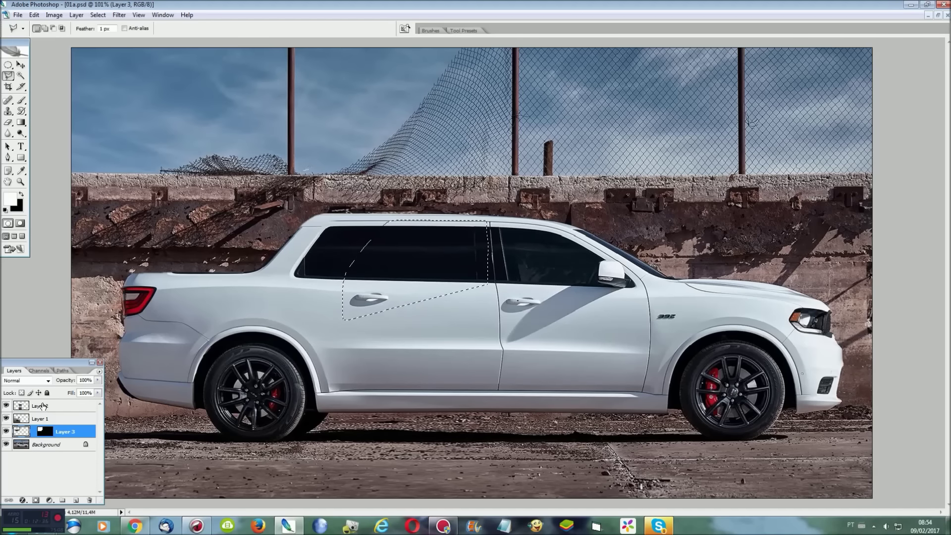
Check Layer 1 and Layer 3's mask, then make Layer 2 active and zoom in.
{"action": "left_click", "coordinate": [41, 406]}
{"action": "left_click", "coordinate": [44, 419]}
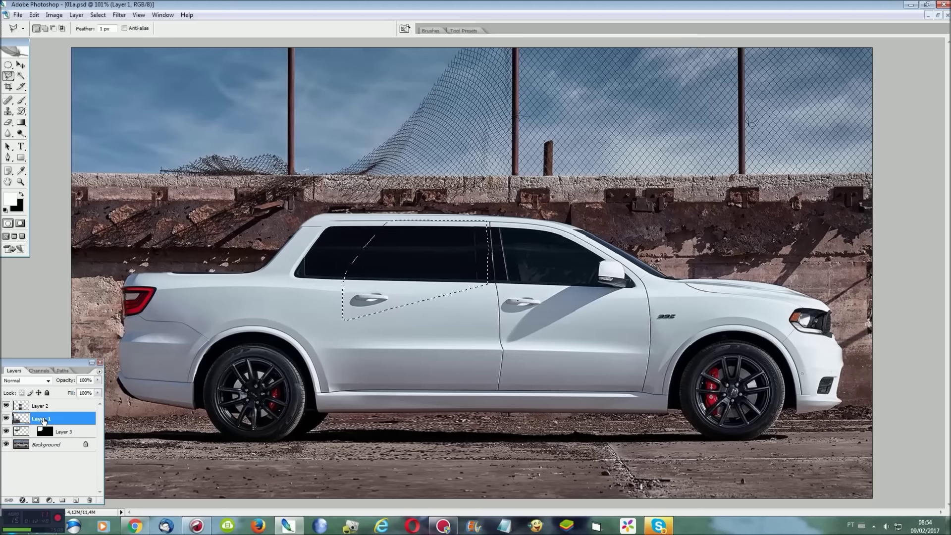
{"action": "left_click", "coordinate": [44, 431]}
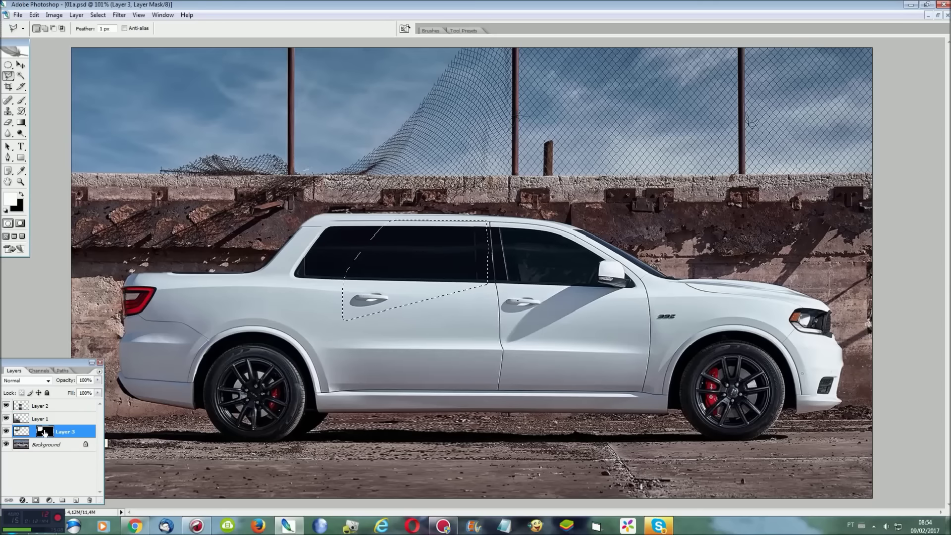
{"action": "left_click", "coordinate": [42, 407]}
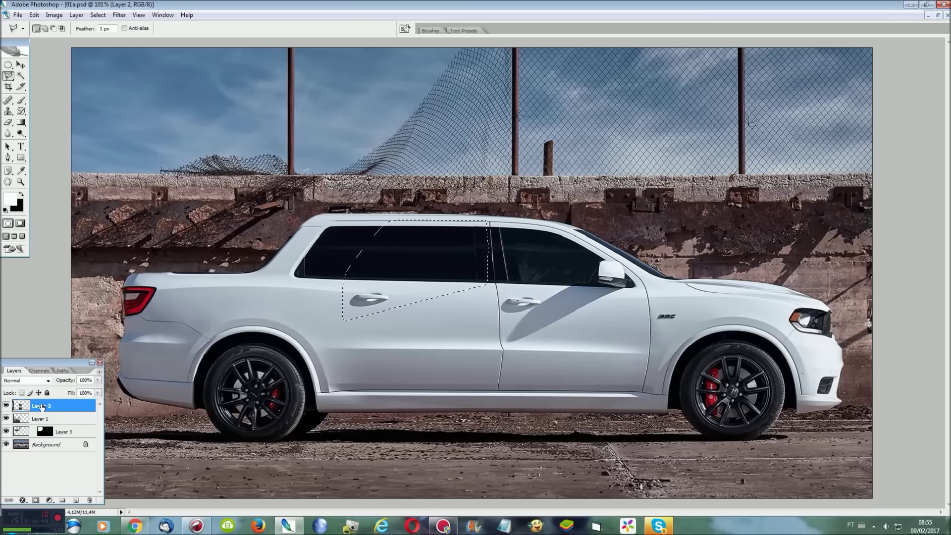
{"action": "key", "text": "ctrl+plus"}
{"action": "key", "text": "ctrl+plus"}
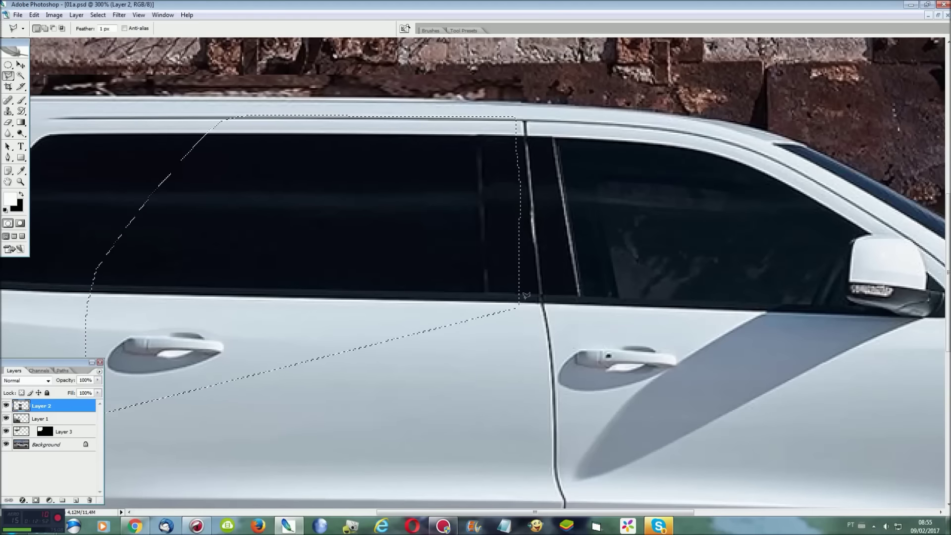
Add a polygonal area along the rear door's front edge to the selection.
{"action": "left_click", "coordinate": [541, 303], "text": "shift"}
{"action": "left_click", "coordinate": [66, 296]}
{"action": "left_click", "coordinate": [162, 118]}
{"action": "double_click", "coordinate": [222, 87]}
{"action": "key", "text": "ctrl+0"}
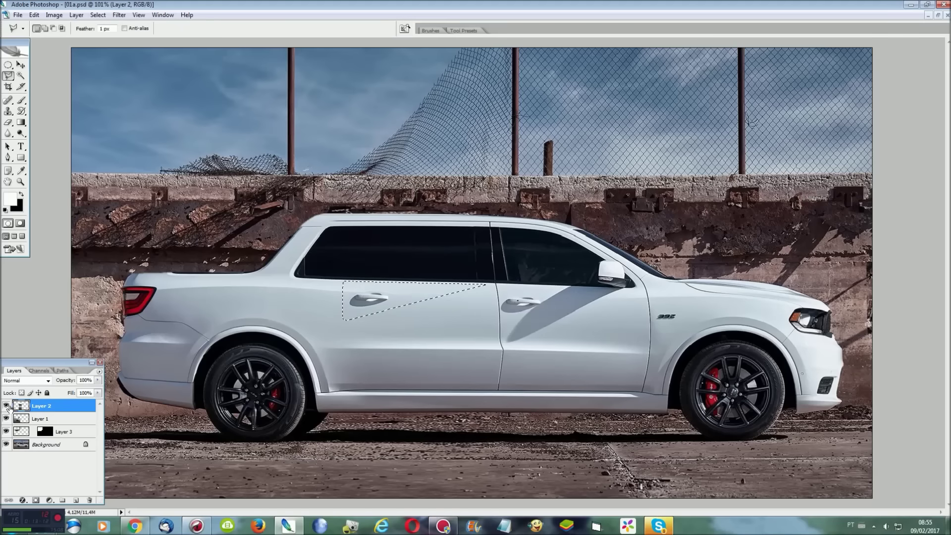
With edited layers hidden, subtract the door's top area, leaving a triangle by the handle.
{"action": "left_click_drag", "start_coordinate": [6, 406], "coordinate": [6, 431]}
{"action": "key", "text": "ctrl+plus"}
{"action": "key", "text": "ctrl+plus"}
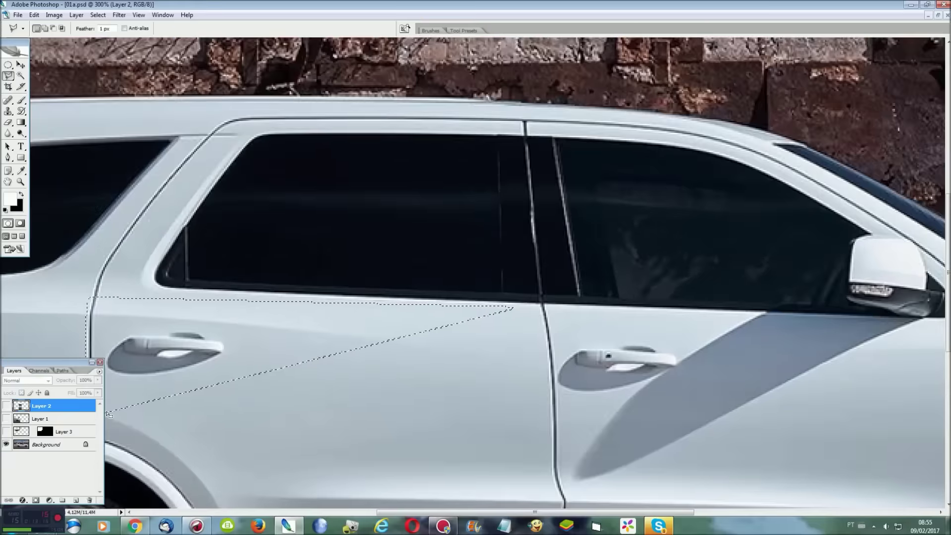
{"action": "key", "text": "alt"}
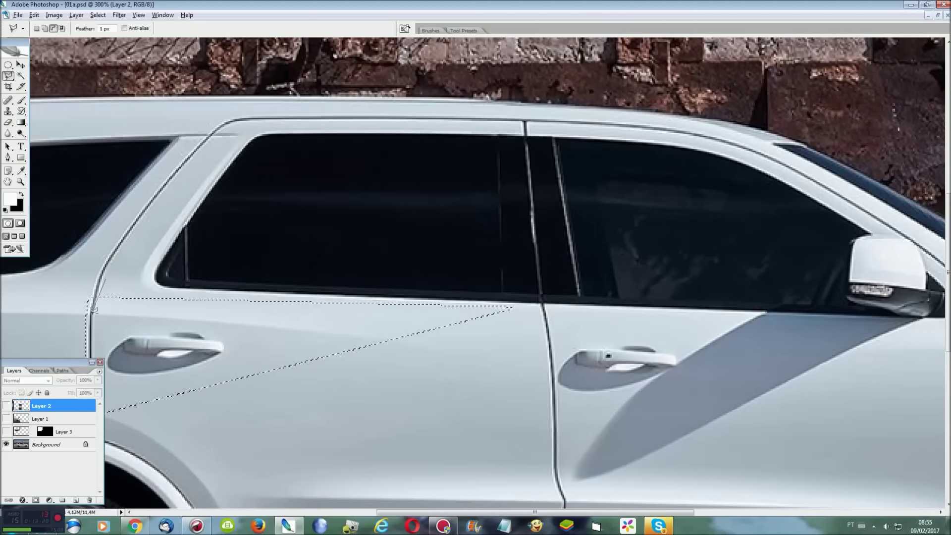
{"action": "left_click", "coordinate": [95, 324], "text": "alt"}
{"action": "left_click", "coordinate": [191, 328]}
{"action": "left_click", "coordinate": [297, 363]}
{"action": "left_click", "coordinate": [621, 377]}
{"action": "double_click", "coordinate": [538, 254]}
{"action": "key", "text": "ctrl+0"}
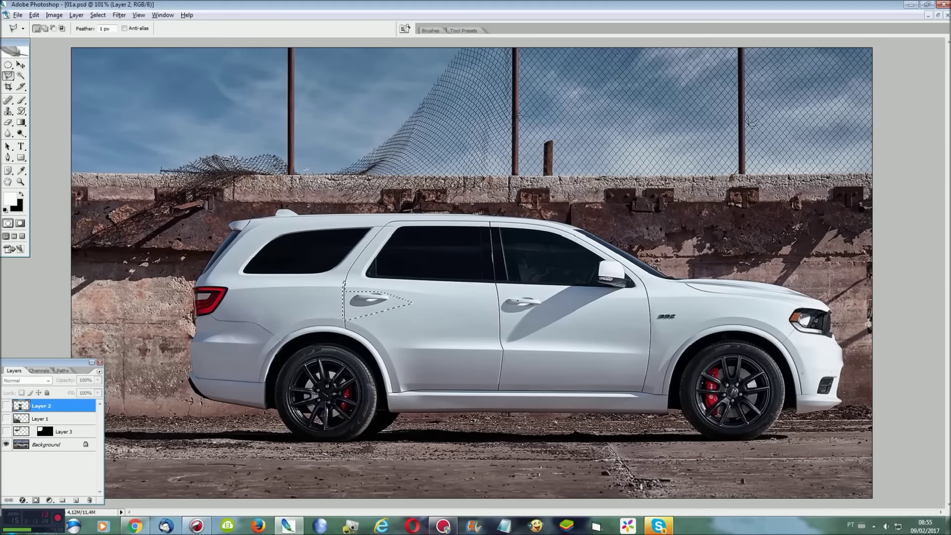
{"action": "left_click_drag", "start_coordinate": [6, 406], "coordinate": [6, 431]}
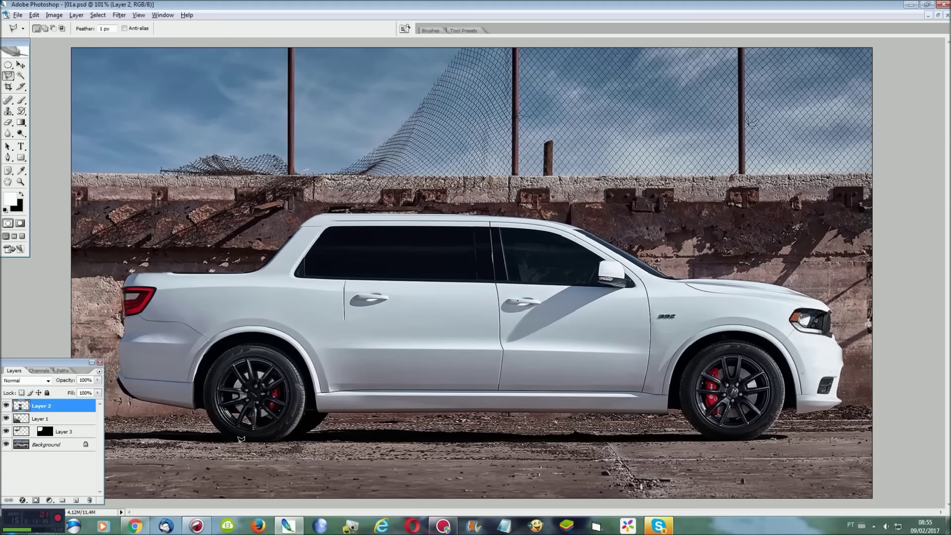
Flatten all of 01a.psd's layers into the Background.
{"action": "key", "text": "ctrl+shift+e"}
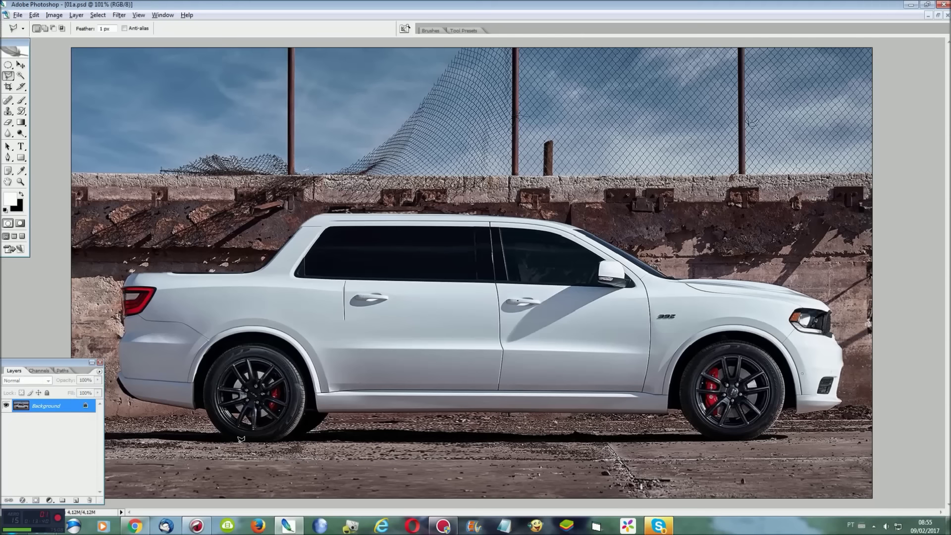
{"action": "key", "text": "ctrl+plus"}
{"action": "key", "text": "ctrl+plus"}
{"action": "key", "text": "ctrl+plus"}
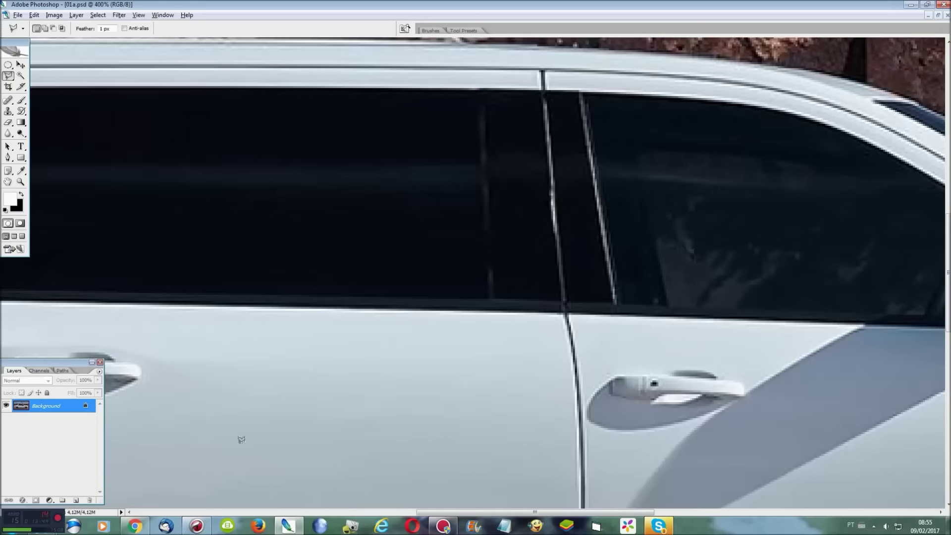
{"action": "key", "text": "ctrl+0"}
Outline the B-pillar in the original 01c.jpg photo, then return to 01a.psd.
{"action": "left_click", "coordinate": [163, 14]}
{"action": "left_click", "coordinate": [186, 238]}
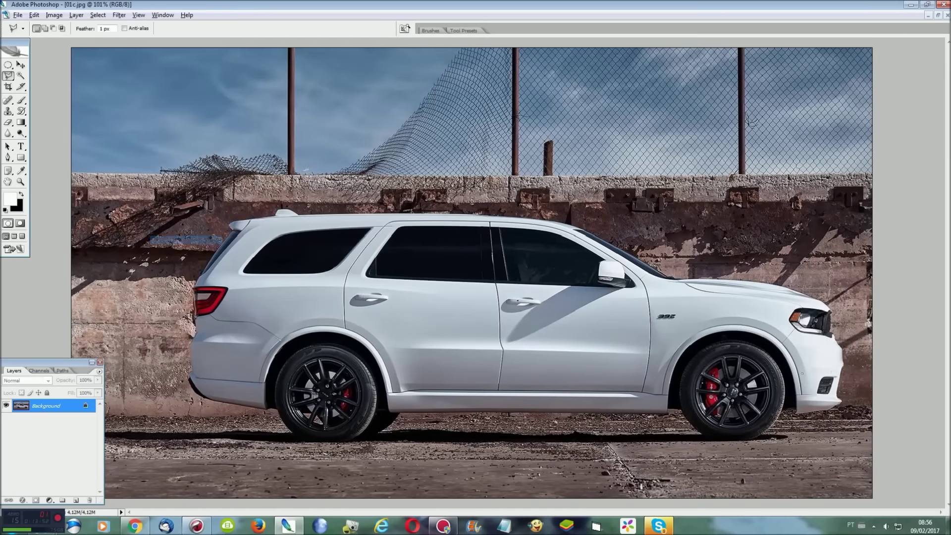
{"action": "key", "text": "ctrl+plus"}
{"action": "key", "text": "ctrl+plus"}
{"action": "key", "text": "ctrl+plus"}
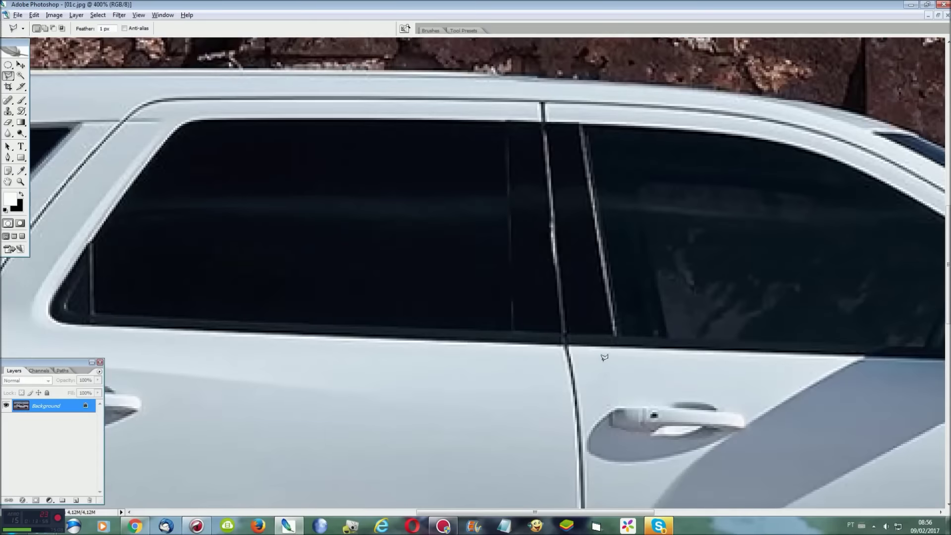
{"action": "left_click", "coordinate": [622, 334]}
{"action": "left_click", "coordinate": [502, 120]}
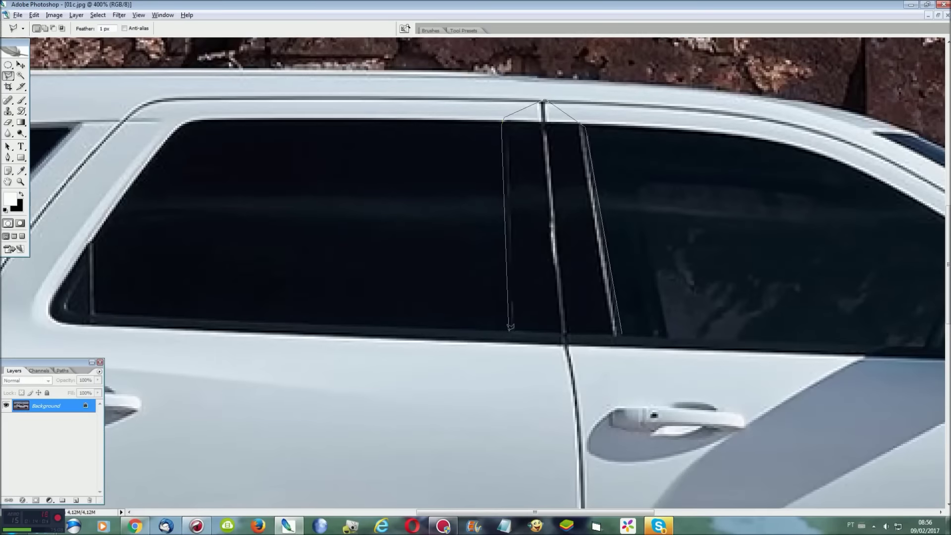
{"action": "left_click", "coordinate": [563, 345]}
{"action": "double_click", "coordinate": [620, 344]}
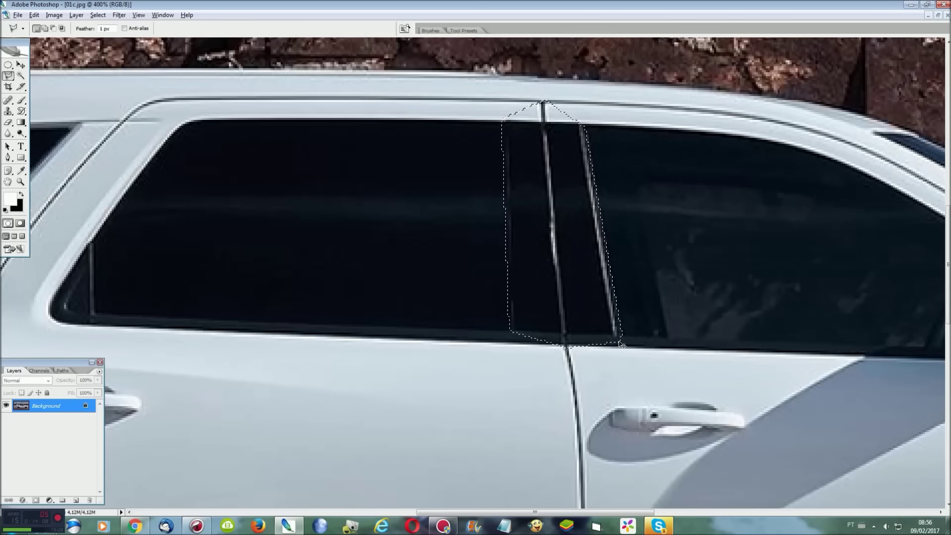
{"action": "key", "text": "ctrl+0"}
{"action": "left_click", "coordinate": [162, 14]}
{"action": "left_click", "coordinate": [185, 223]}
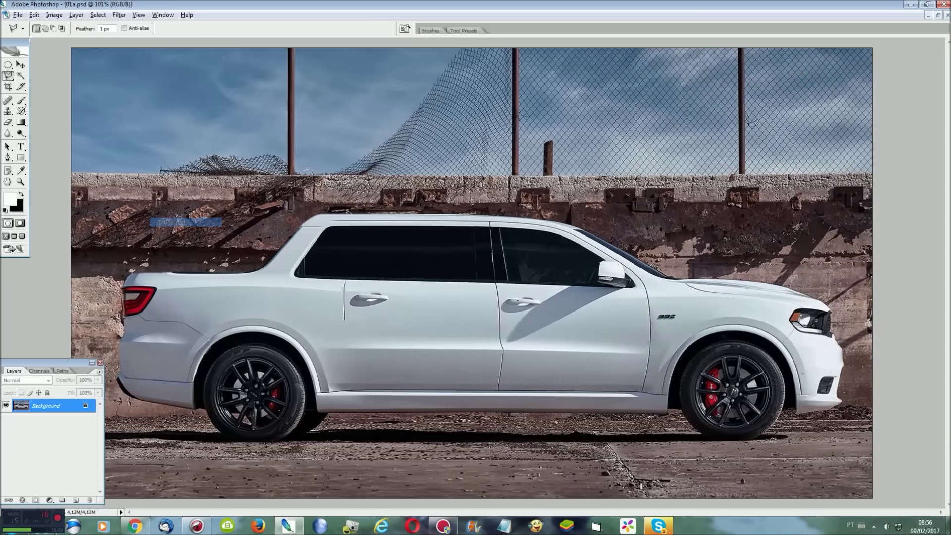
Paste the copied B-pillar and move it up and right into the side windows.
{"action": "key", "text": "ctrl+plus"}
{"action": "key", "text": "ctrl+plus"}
{"action": "key", "text": "ctrl+plus"}
{"action": "key", "text": "ctrl+v"}
{"action": "key", "text": "ctrl+t"}
{"action": "left_click_drag", "start_coordinate": [489, 196], "coordinate": [566, 115]}
{"action": "key", "text": "Return"}
Outline the rectangular rear window section on the Background layer.
{"action": "key", "text": "l"}
{"action": "left_click", "coordinate": [63, 420]}
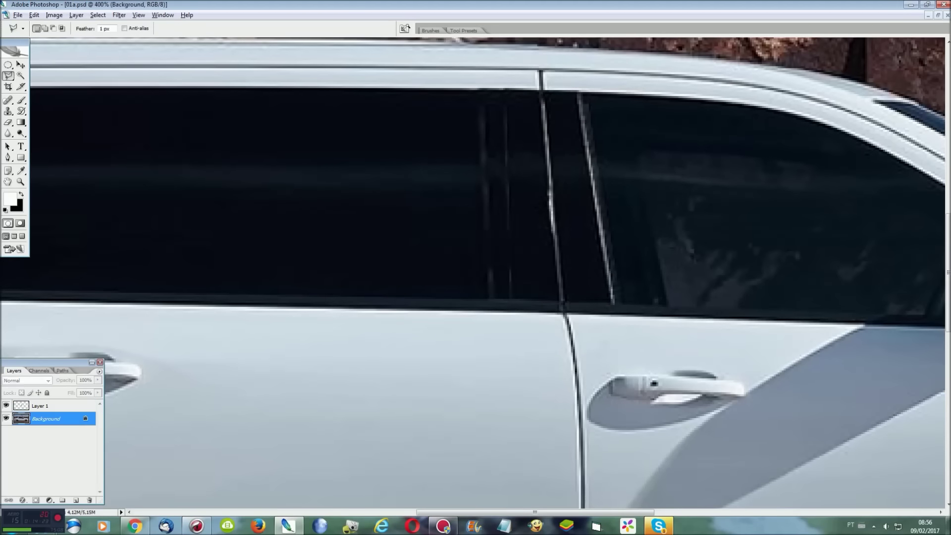
{"action": "left_click", "coordinate": [528, 64]}
{"action": "left_click", "coordinate": [528, 318]}
{"action": "left_click", "coordinate": [273, 312]}
{"action": "left_click", "coordinate": [273, 115]}
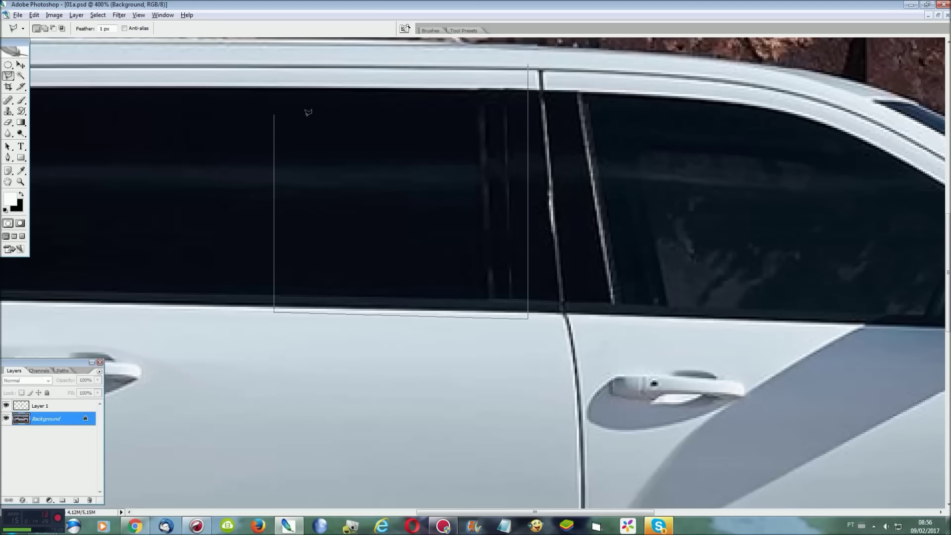
{"action": "left_click", "coordinate": [528, 65]}
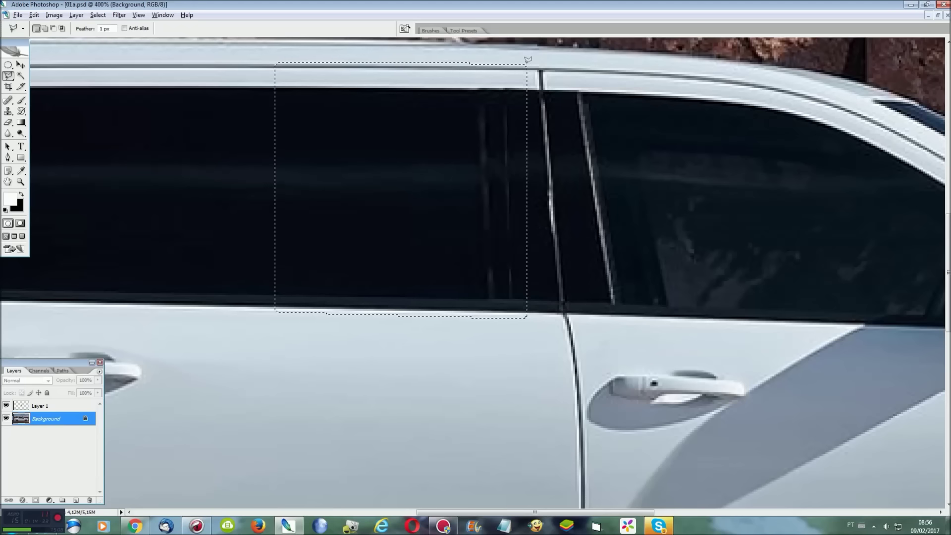
Copy the window section to its own layer, stretch it wider rightward, then select around the B-pillar.
{"action": "key", "text": "ctrl+j"}
{"action": "key", "text": "ctrl+t"}
{"action": "left_click_drag", "start_coordinate": [533, 190], "coordinate": [571, 190]}
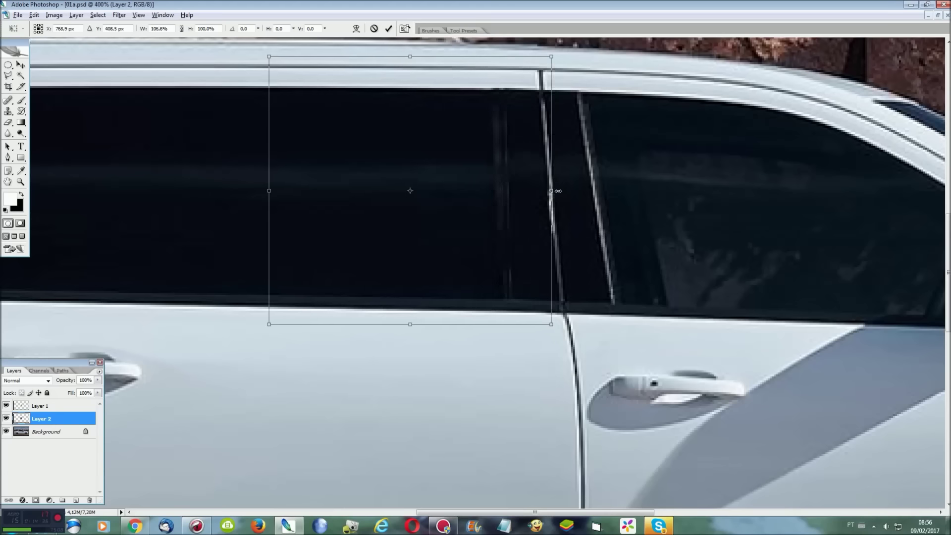
{"action": "key", "text": "Return"}
{"action": "left_click_drag", "start_coordinate": [569, 331], "coordinate": [658, 208]}
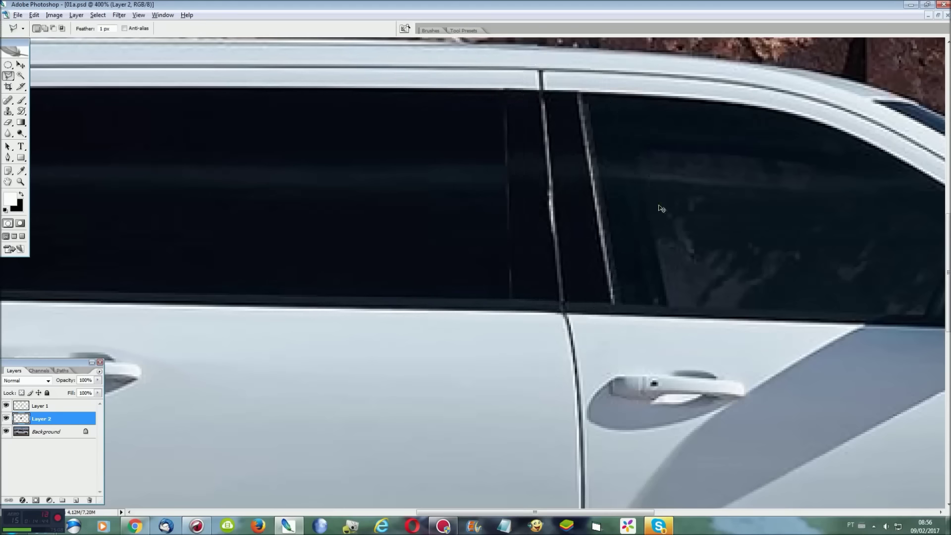
{"action": "key", "text": "ctrl+plus"}
{"action": "key", "text": "ctrl+plus"}
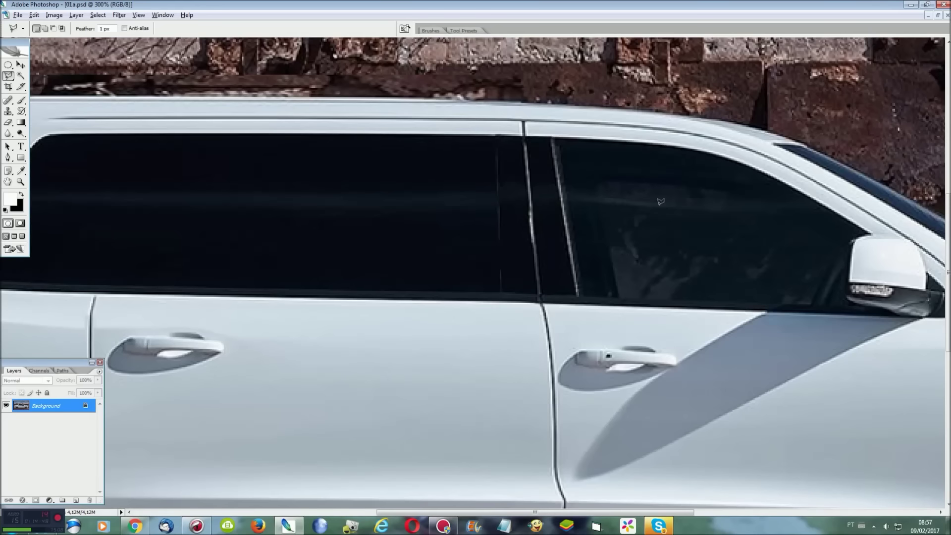
Paste the door pillar, flip it horizontally and move it onto the rear side window.
{"action": "left_click_drag", "start_coordinate": [668, 515], "coordinate": [594, 515]}
{"action": "key", "text": "ctrl+v"}
{"action": "key", "text": "ctrl+t"}
{"action": "right_click", "coordinate": [494, 270]}
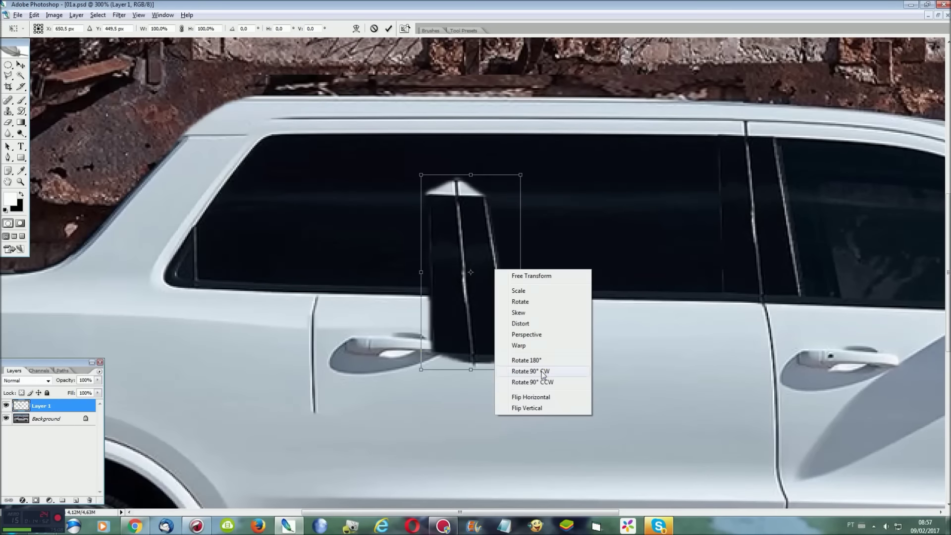
{"action": "left_click", "coordinate": [540, 392]}
{"action": "left_click_drag", "start_coordinate": [494, 357], "coordinate": [345, 290]}
{"action": "left_click_drag", "start_coordinate": [418, 320], "coordinate": [410, 327]}
{"action": "left_click_drag", "start_coordinate": [342, 265], "coordinate": [348, 265]}
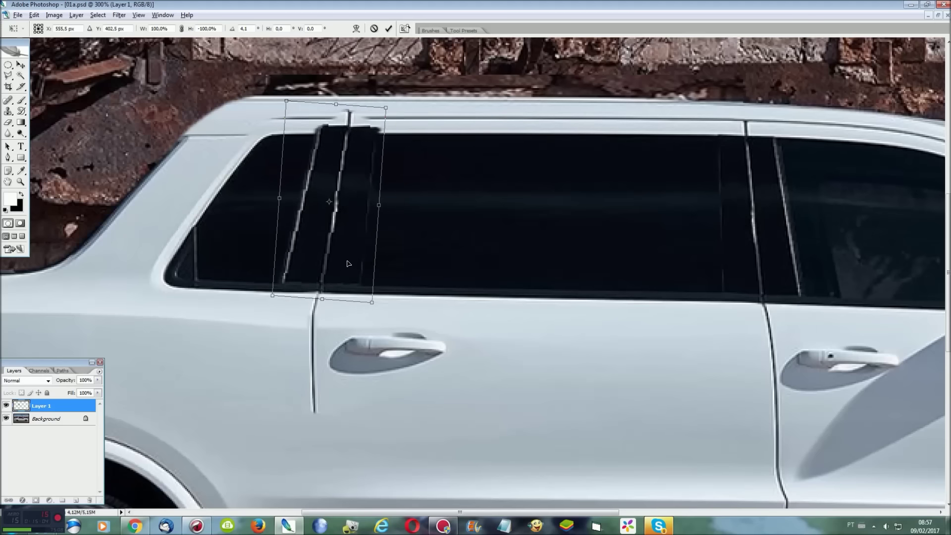
{"action": "key", "text": "Escape"}
{"action": "key", "text": "ctrl+t"}
Shorten the pillar copy from the top and warp it to follow the roofline.
{"action": "left_click_drag", "start_coordinate": [327, 104], "coordinate": [325, 110]}
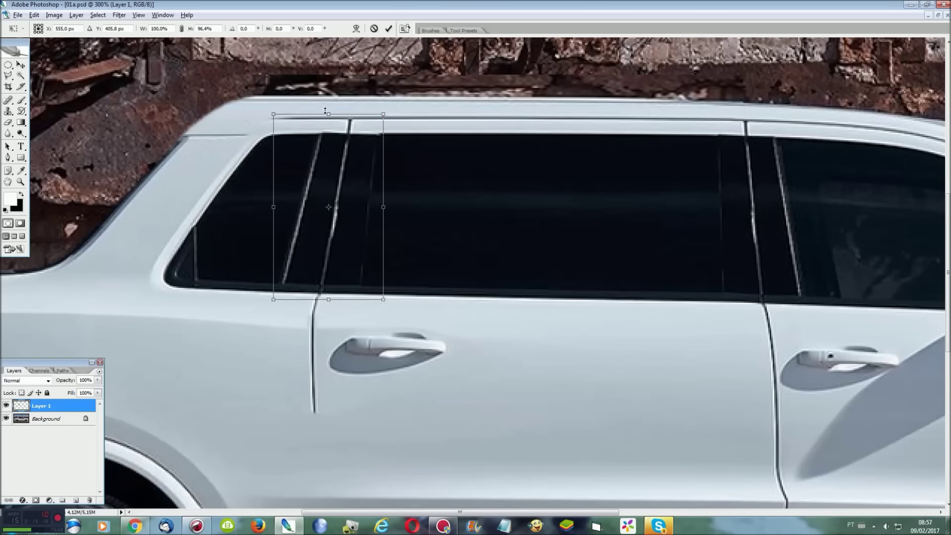
{"action": "right_click", "coordinate": [358, 144]}
{"action": "left_click", "coordinate": [386, 215]}
{"action": "left_click_drag", "start_coordinate": [378, 141], "coordinate": [378, 143]}
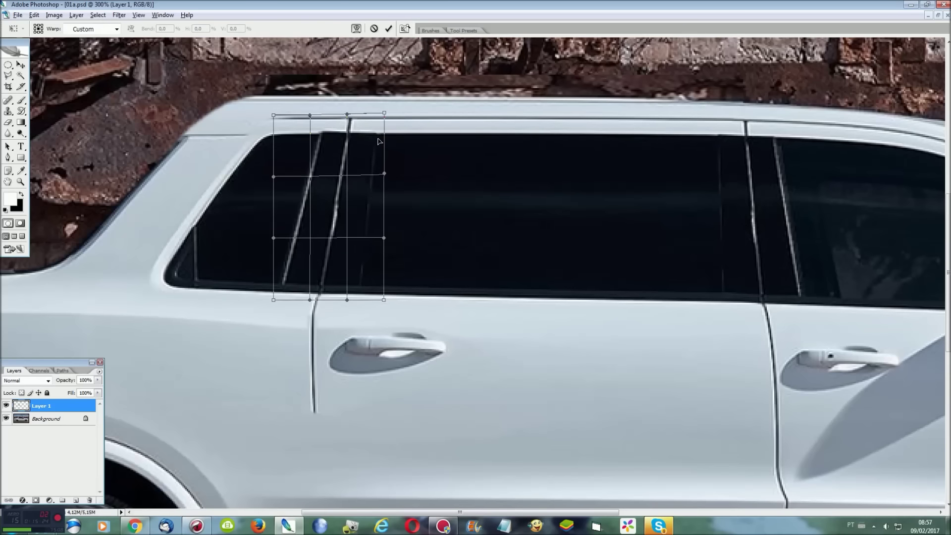
{"action": "key", "text": "Return"}
{"action": "key", "text": "l"}
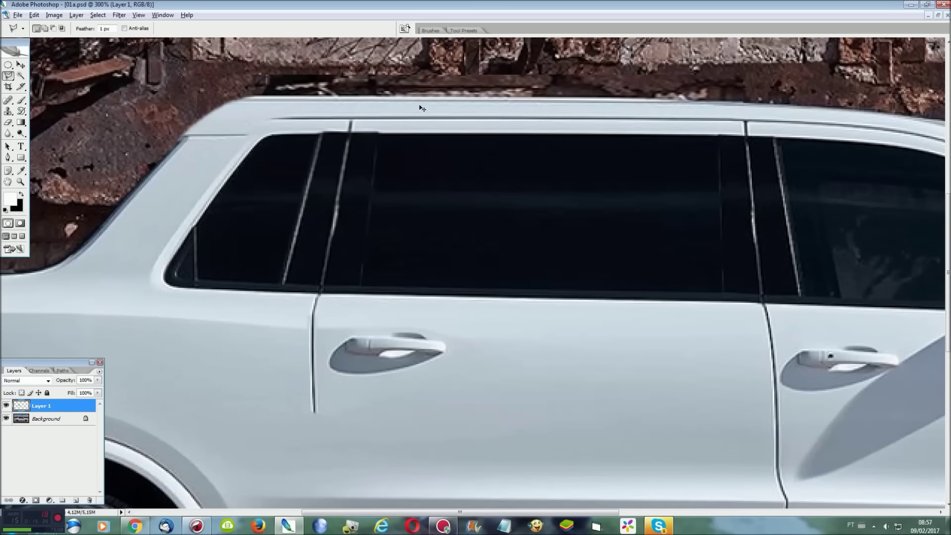
{"action": "key", "text": "ctrl+0"}
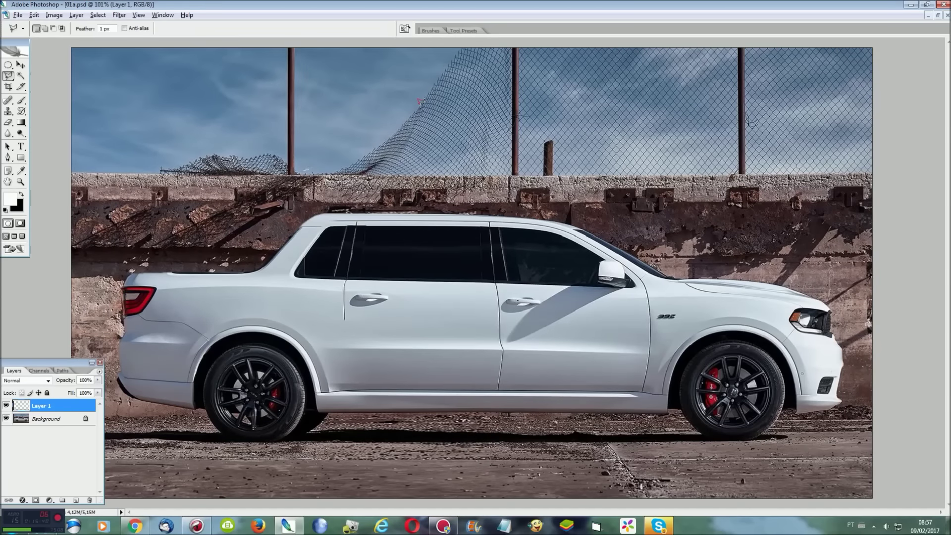
Merge the pillar layer down and zoom in on the rear side window.
{"action": "key", "text": "ctrl+e"}
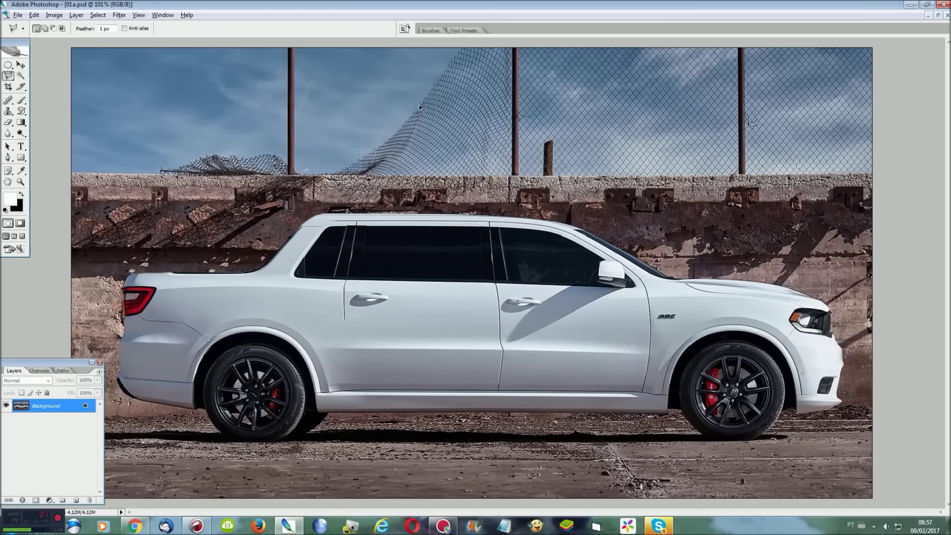
{"action": "key", "text": "ctrl+plus"}
{"action": "key", "text": "ctrl+plus"}
{"action": "key", "text": "ctrl+plus"}
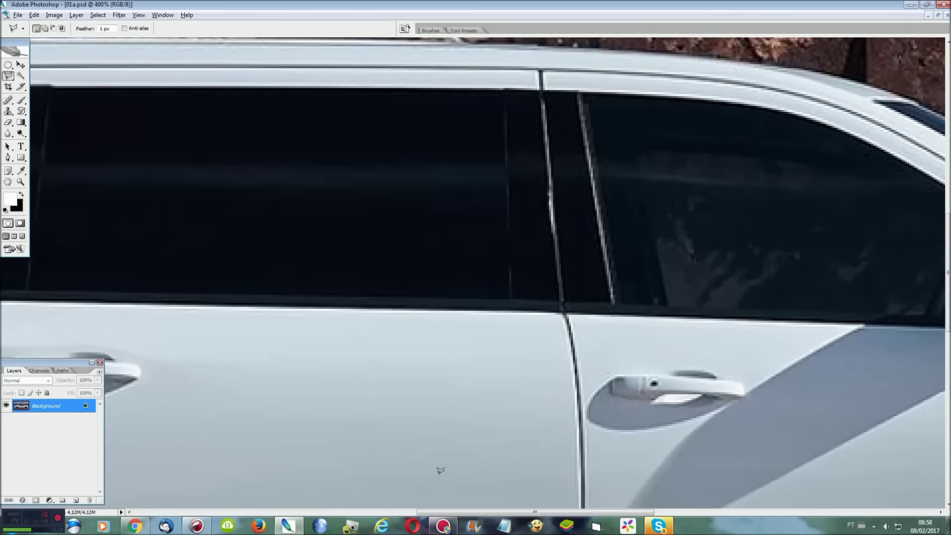
{"action": "left_click_drag", "start_coordinate": [617, 514], "coordinate": [439, 504]}
{"action": "scroll", "coordinate": [449, 382], "scroll_direction": "up", "scroll_amount": 3}
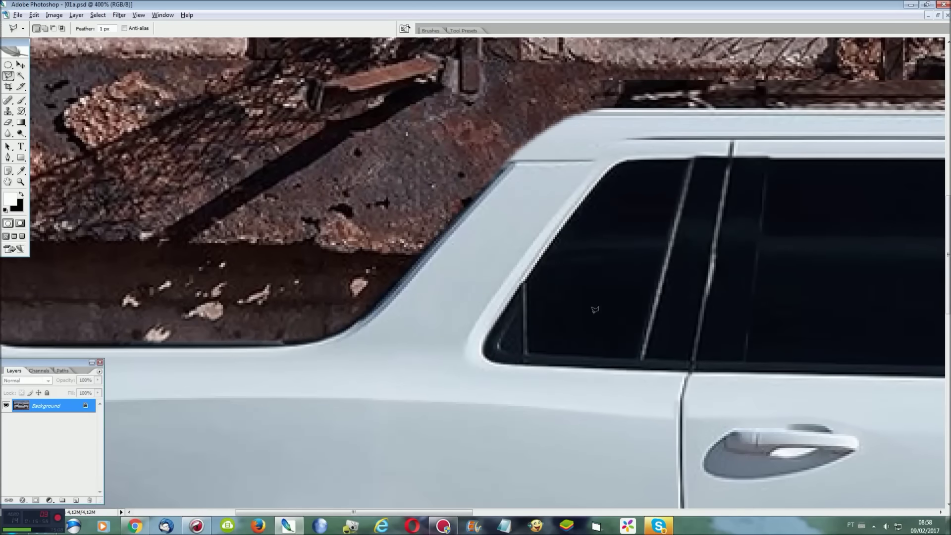
{"action": "key", "text": "ctrl+plus"}
{"action": "left_click_drag", "start_coordinate": [432, 510], "coordinate": [452, 510]}
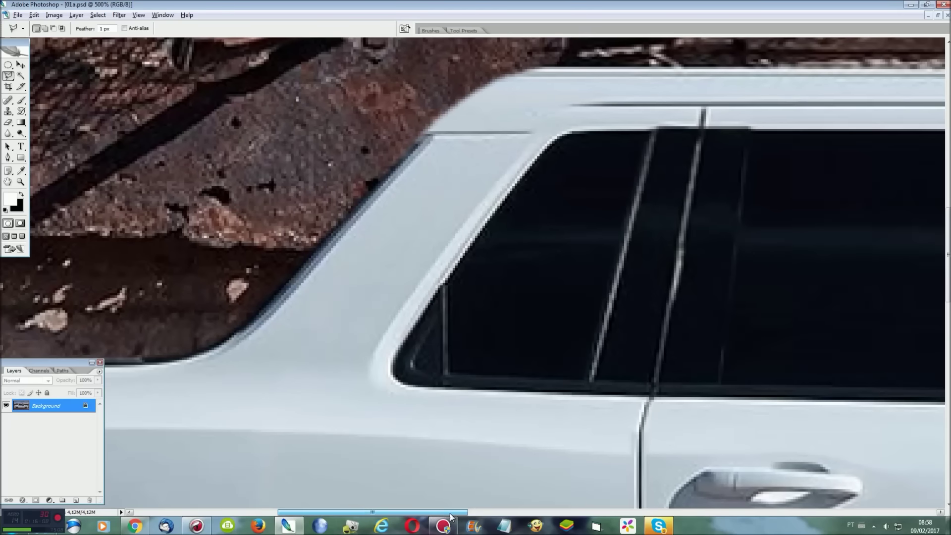
Outline the rear window's front corner and try warping a copy, then discard it.
{"action": "left_click", "coordinate": [642, 135]}
{"action": "left_click", "coordinate": [573, 377]}
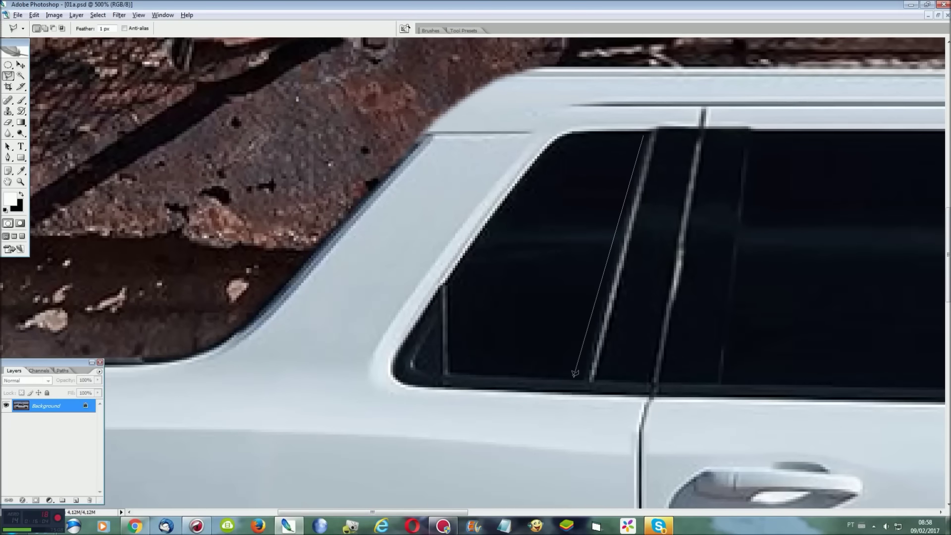
{"action": "left_click", "coordinate": [420, 372]}
{"action": "left_click", "coordinate": [413, 364]}
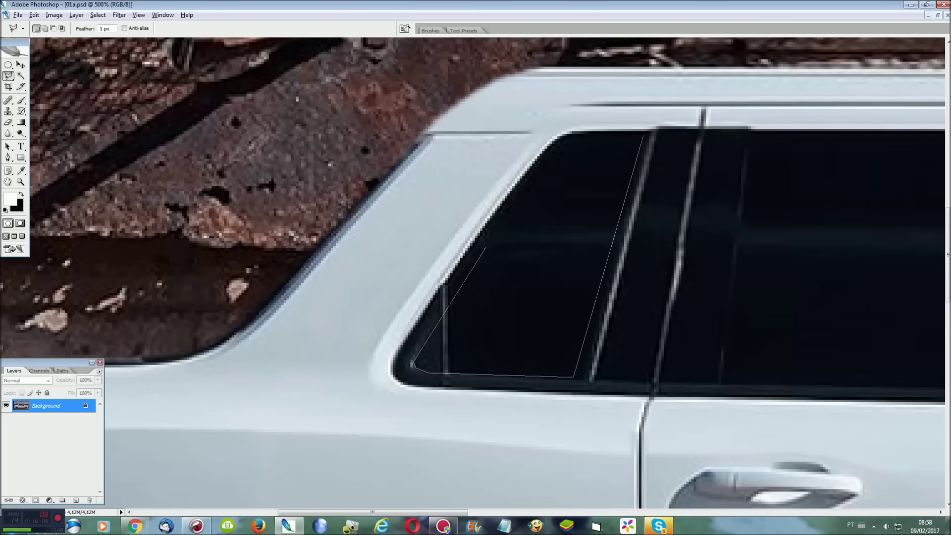
{"action": "left_click", "coordinate": [643, 133]}
{"action": "key", "text": "ctrl+j"}
{"action": "key", "text": "ctrl+t"}
{"action": "right_click", "coordinate": [531, 295]}
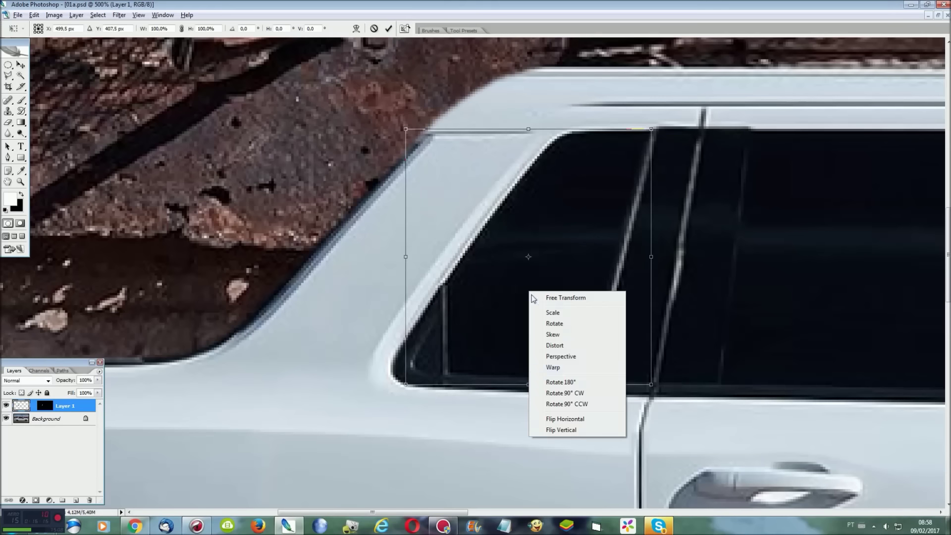
{"action": "left_click", "coordinate": [553, 367]}
{"action": "left_click_drag", "start_coordinate": [406, 384], "coordinate": [384, 385]}
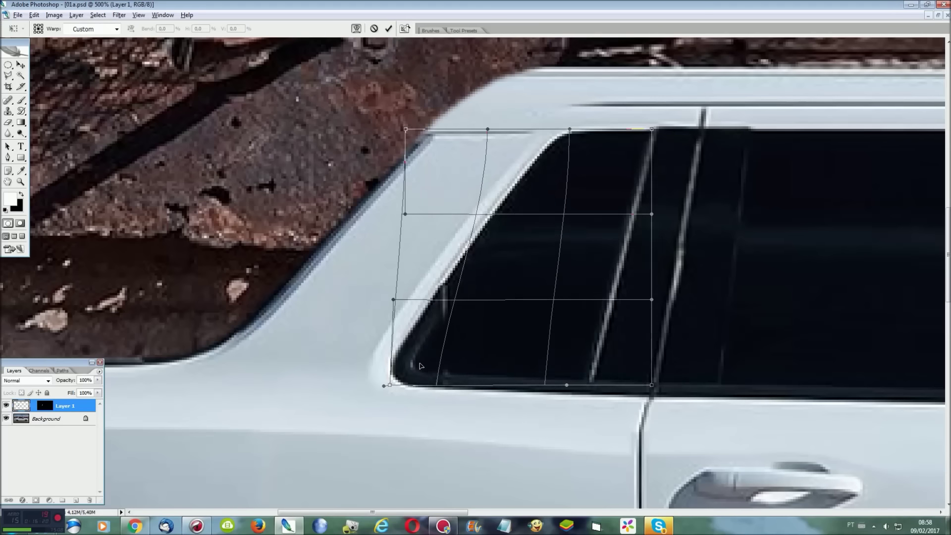
{"action": "key", "text": "Escape"}
{"action": "key", "text": "ctrl+z"}
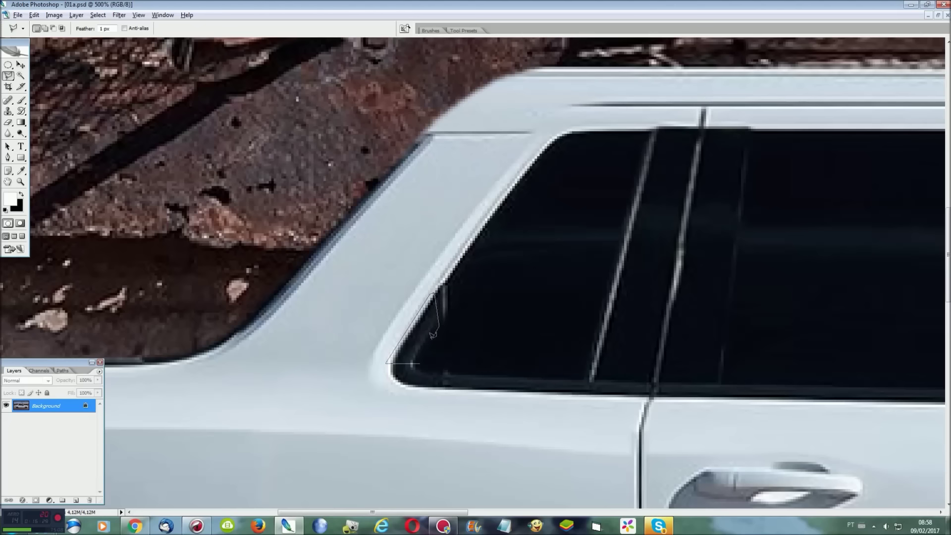
Copy the new corner selection to a layer and stretch it up toward the roof at a slant.
{"action": "double_click", "coordinate": [423, 356]}
{"action": "key", "text": "ctrl+j"}
{"action": "key", "text": "ctrl+t"}
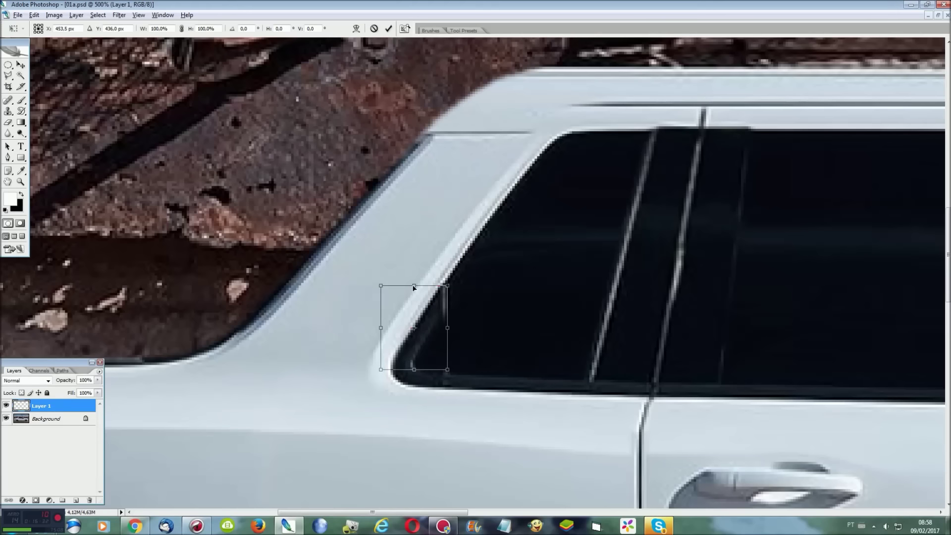
{"action": "mouse_move", "coordinate": [413, 286]}
{"action": "left_mouse_down"}
{"action": "mouse_move", "coordinate": [416, 93]}
{"action": "mouse_move", "coordinate": [554, 93]}
{"action": "left_mouse_up"}
{"action": "right_click", "coordinate": [413, 156]}
{"action": "key", "text": "Escape"}
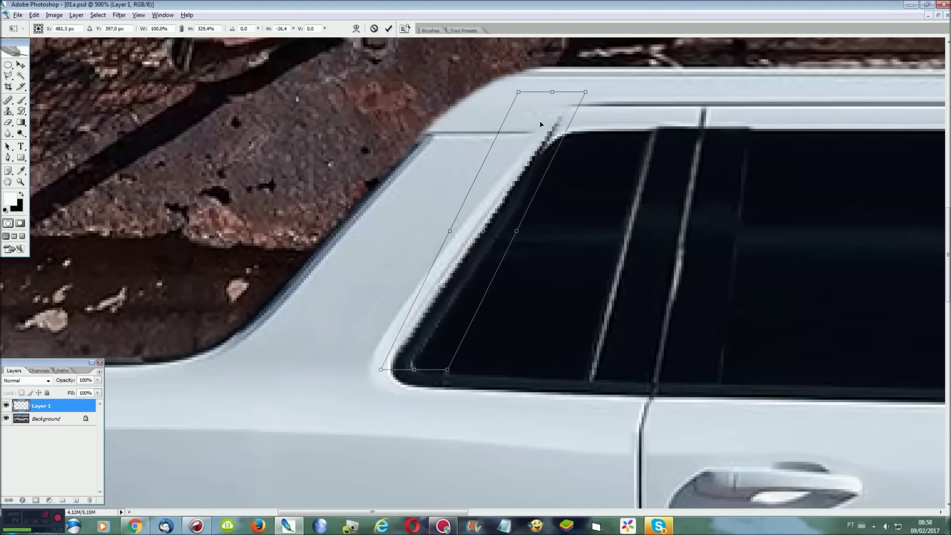
{"action": "key", "text": "Return"}
Pull the corner piece's top edge down-left and warp it into shape.
{"action": "key", "text": "ctrl+t"}
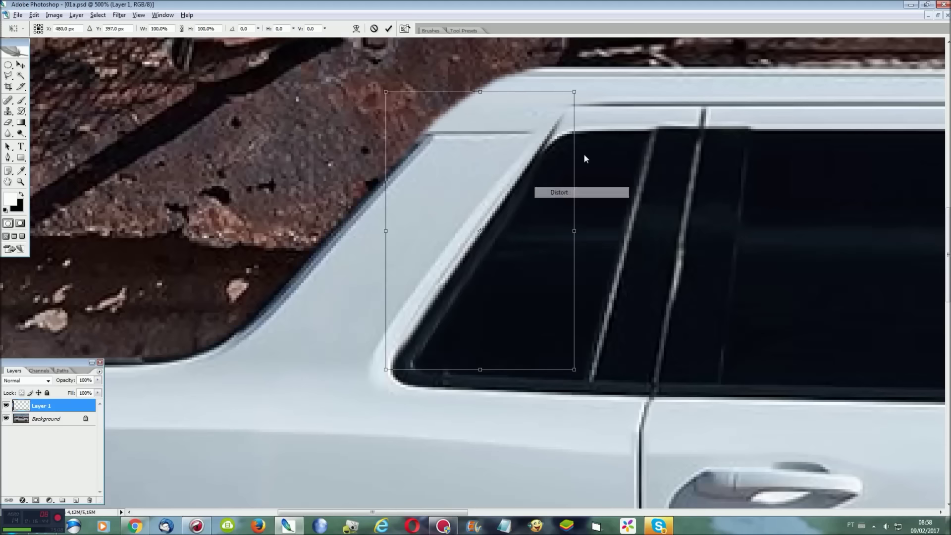
{"action": "left_click_drag", "start_coordinate": [558, 91], "coordinate": [538, 125]}
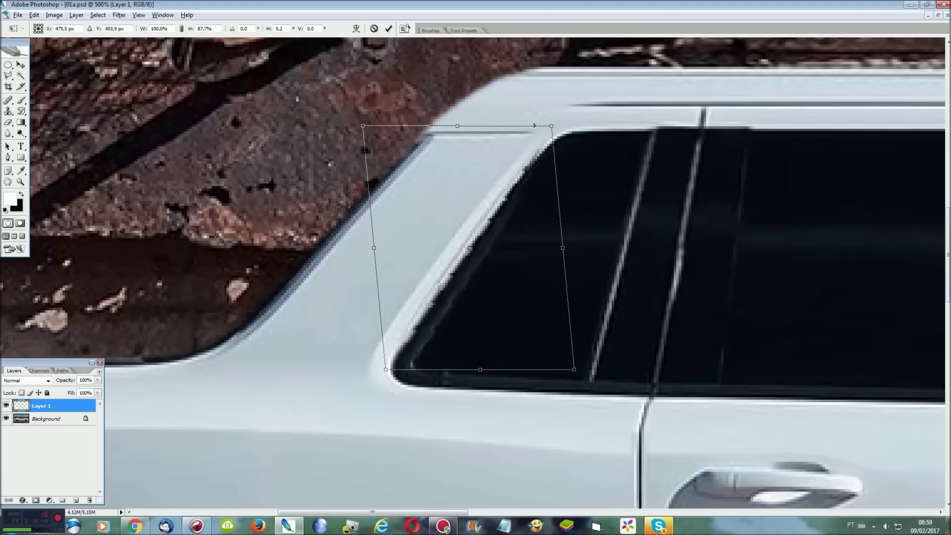
{"action": "right_click", "coordinate": [534, 181]}
{"action": "left_click", "coordinate": [547, 257]}
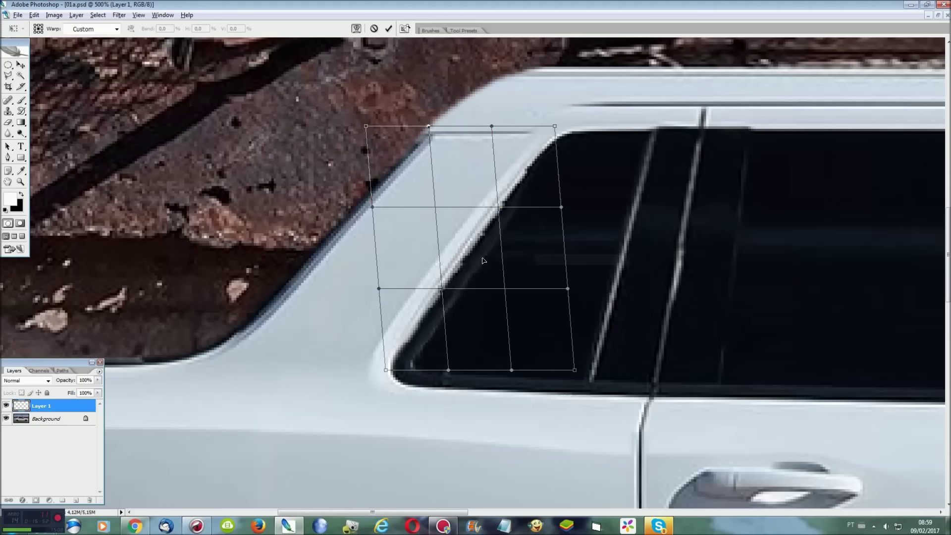
{"action": "key", "text": "Return"}
Outline the window's top-left frame, deselect, and merge the corner layer into Background.
{"action": "key", "text": "l"}
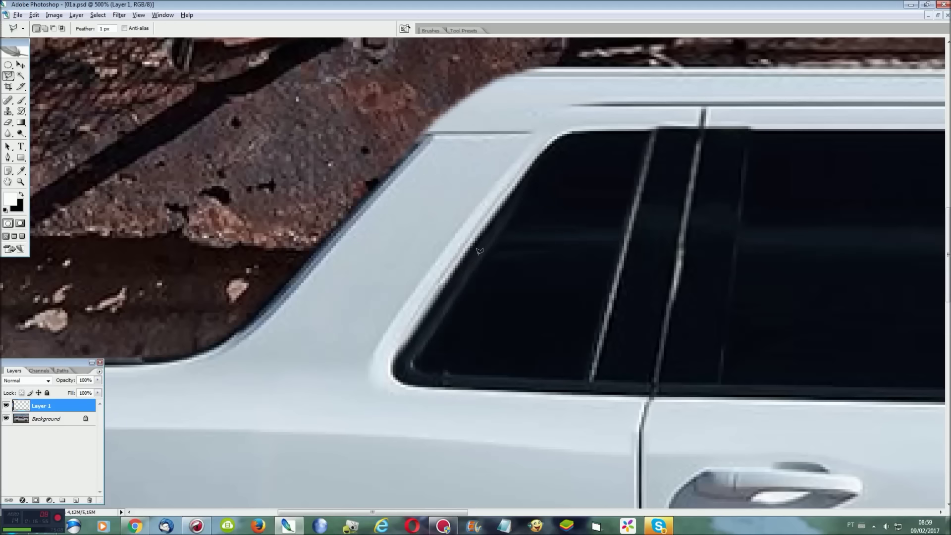
{"action": "left_click", "coordinate": [582, 125]}
{"action": "left_click", "coordinate": [458, 256]}
{"action": "left_click", "coordinate": [470, 167]}
{"action": "left_click", "coordinate": [540, 107]}
{"action": "double_click", "coordinate": [616, 103]}
{"action": "key", "text": "ctrl+d"}
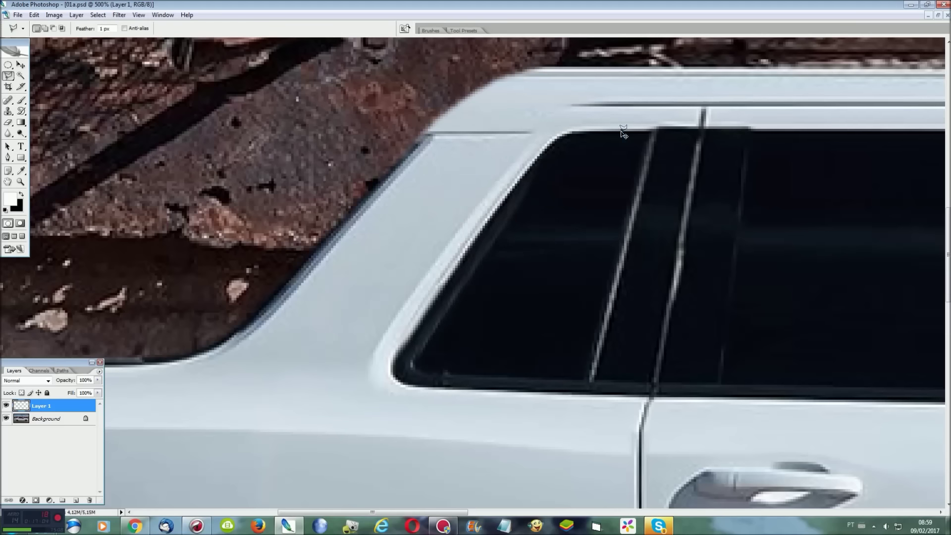
{"action": "key", "text": "ctrl+0"}
{"action": "key", "text": "ctrl+e"}
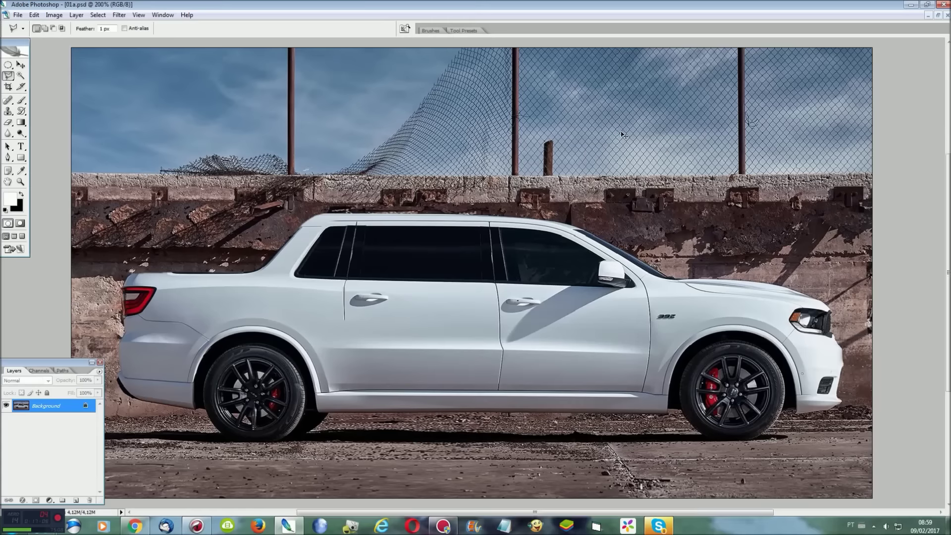
Copy the strip below the rear window, widen it leftward about 18%, and merge it down.
{"action": "key", "text": "ctrl+plus"}
{"action": "key", "text": "ctrl+plus"}
{"action": "key", "text": "ctrl+plus"}
{"action": "left_click_drag", "start_coordinate": [655, 513], "coordinate": [487, 511]}
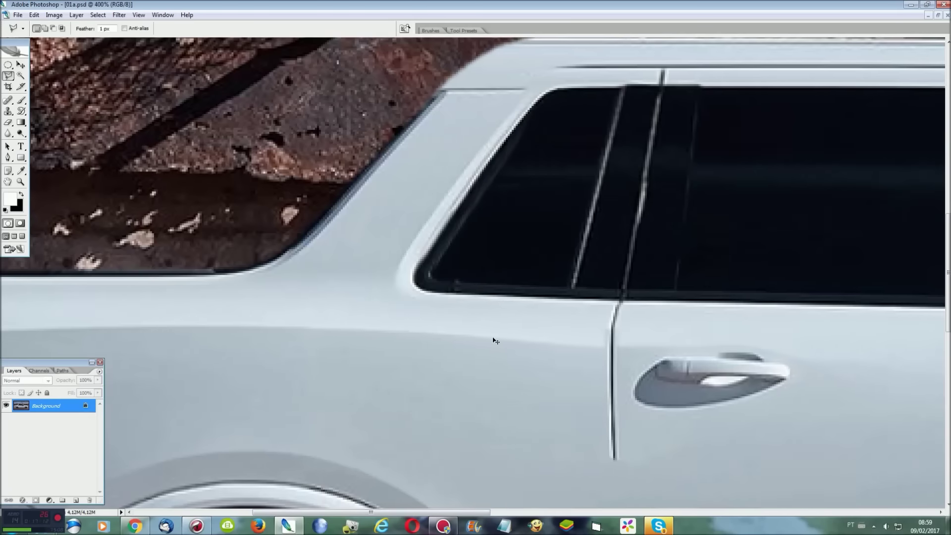
{"action": "key", "text": "ctrl+plus"}
{"action": "left_click", "coordinate": [586, 310]}
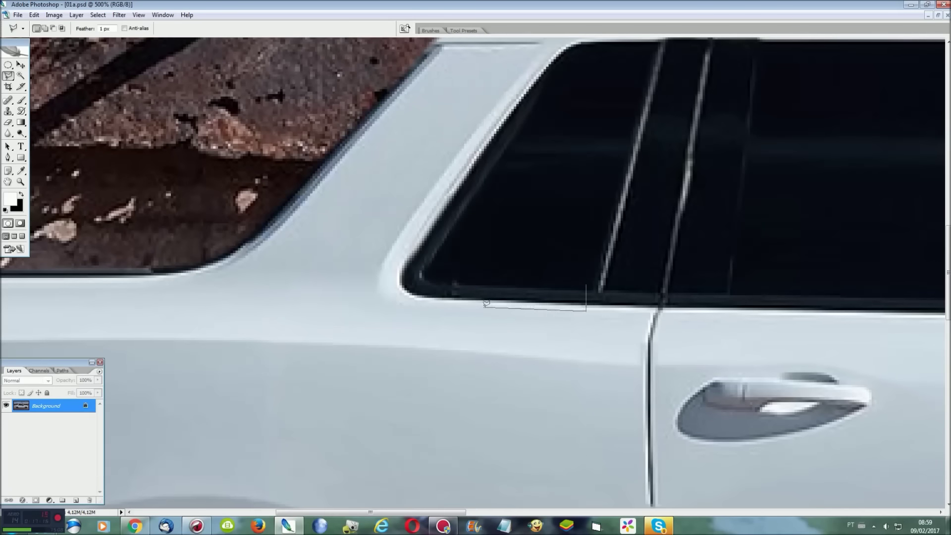
{"action": "left_click", "coordinate": [468, 279]}
{"action": "key", "text": "ctrl+j"}
{"action": "key", "text": "ctrl+t"}
{"action": "left_click_drag", "start_coordinate": [457, 293], "coordinate": [429, 284]}
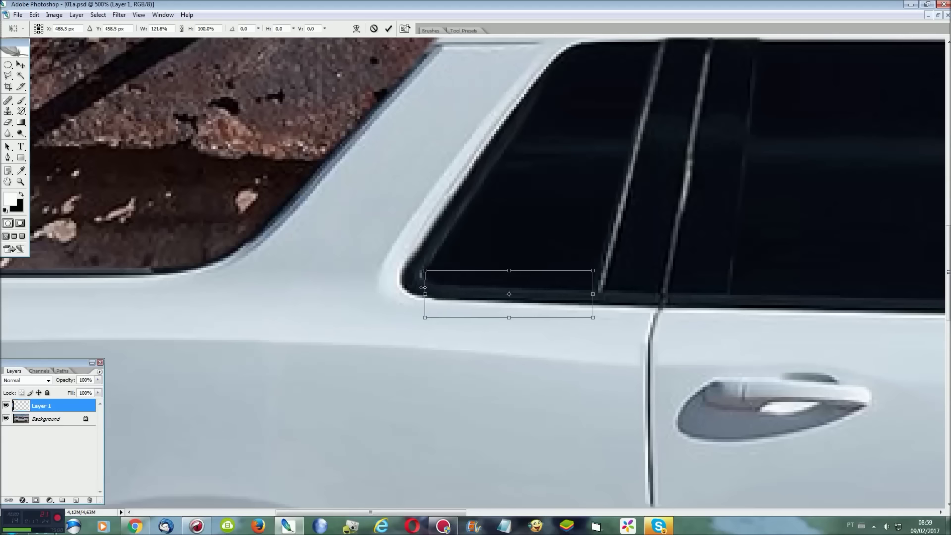
{"action": "key", "text": "Return"}
{"action": "key", "text": "ctrl+0"}
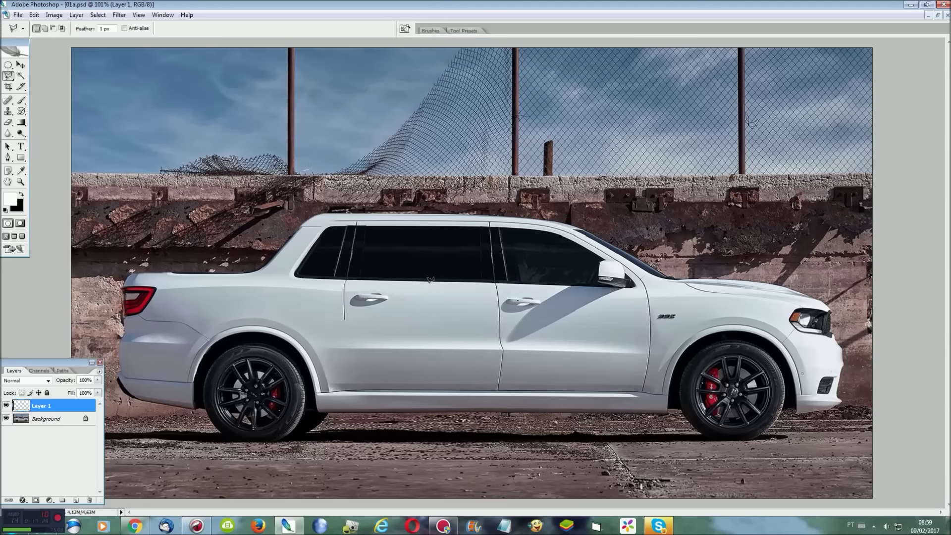
{"action": "key", "text": "ctrl+e"}
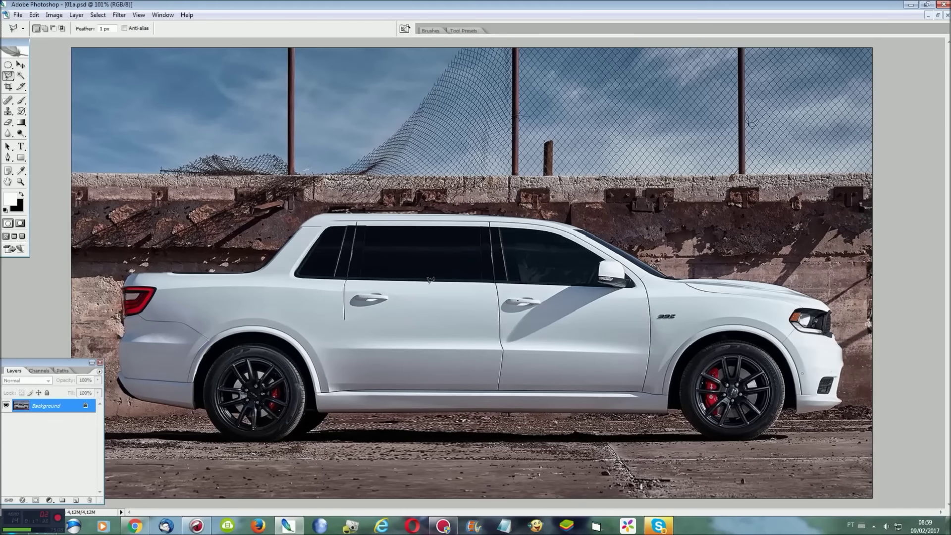
Zoom and scroll to a close-up of the rear quarter window and C-pillar.
{"action": "key", "text": "ctrl+plus"}
{"action": "key", "text": "ctrl+plus"}
{"action": "key", "text": "ctrl+plus"}
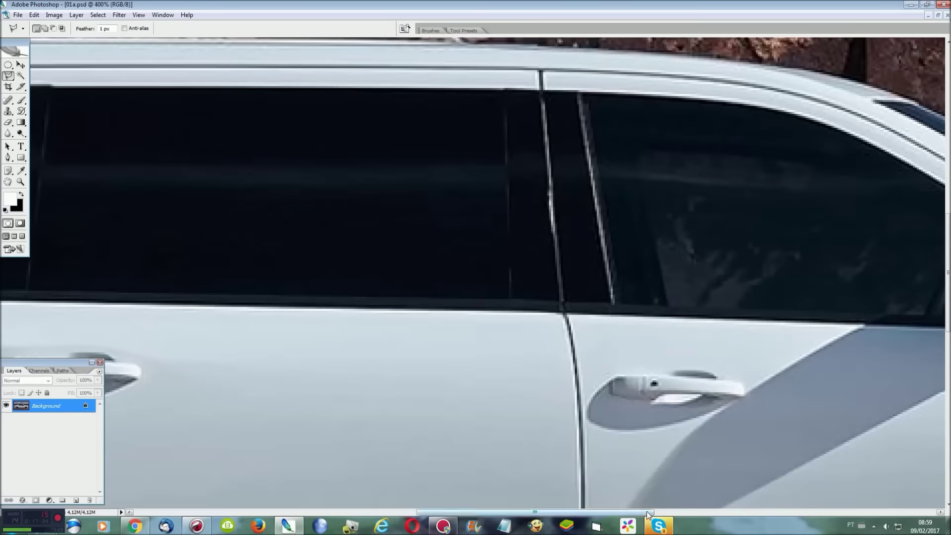
{"action": "left_click_drag", "start_coordinate": [646, 511], "coordinate": [468, 495]}
{"action": "key", "text": "ctrl+plus"}
{"action": "scroll", "coordinate": [595, 371], "scroll_direction": "up", "scroll_amount": 2}
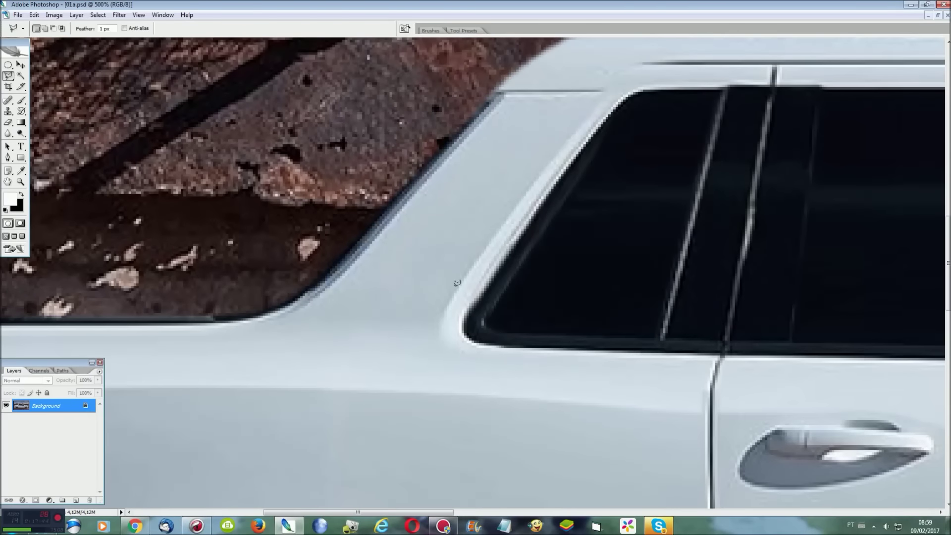
{"action": "scroll", "coordinate": [595, 339], "scroll_direction": "up", "scroll_amount": 1}
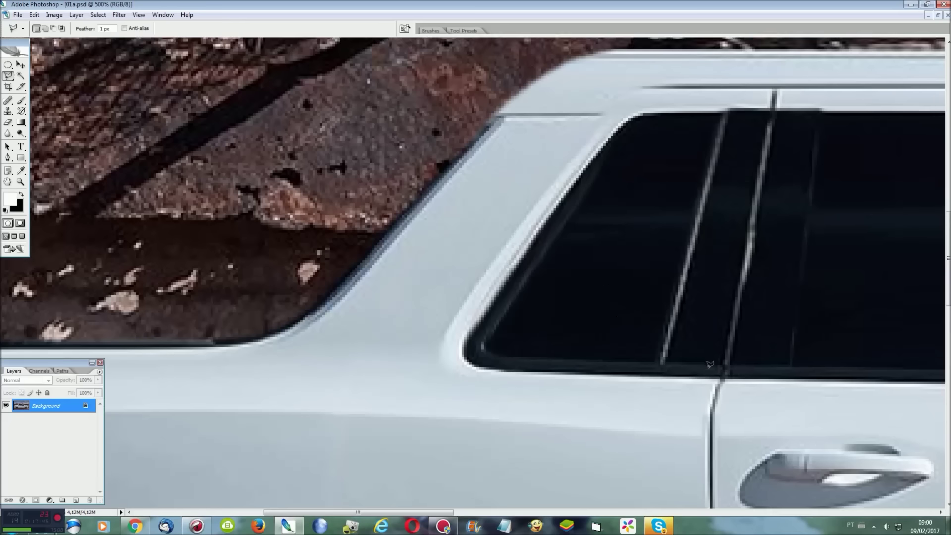
Outline the C-pillar area with the Polygonal Lasso and copy it to its own layer.
{"action": "left_click", "coordinate": [694, 431]}
{"action": "left_click", "coordinate": [357, 399]}
{"action": "left_click", "coordinate": [327, 367]}
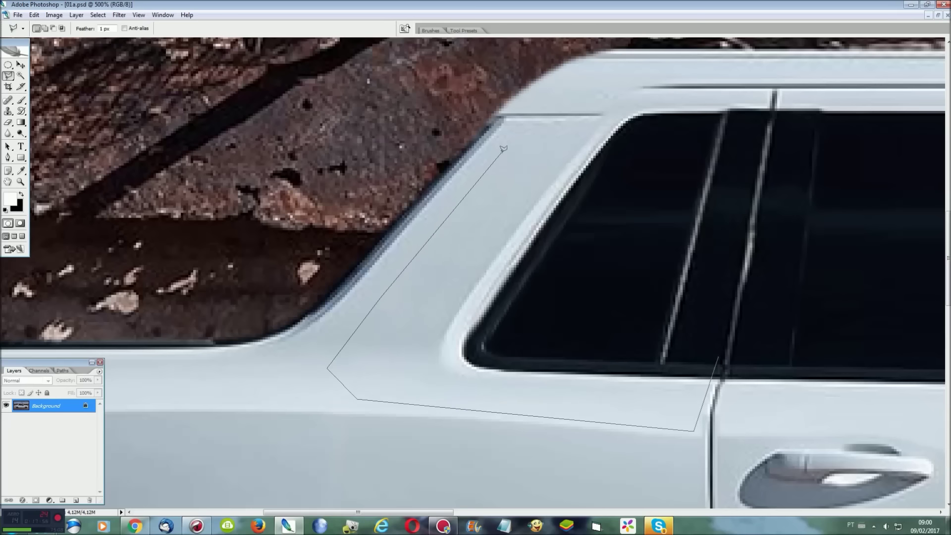
{"action": "left_click", "coordinate": [622, 119]}
{"action": "left_click", "coordinate": [753, 117]}
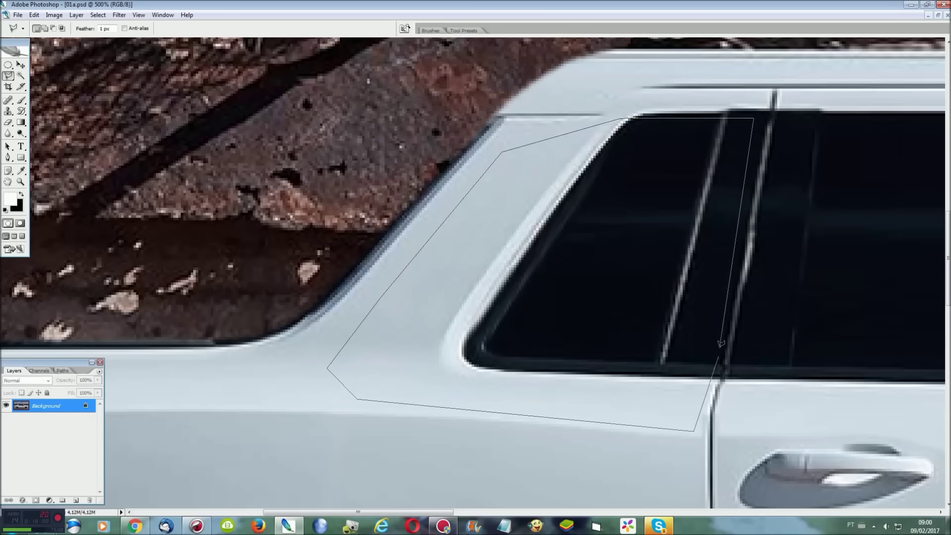
{"action": "double_click", "coordinate": [700, 331]}
{"action": "key", "text": "ctrl+j"}
Skew the copied pillar piece so its rear edge rises slightly, then apply.
{"action": "key", "text": "ctrl+t"}
{"action": "key", "text": "ctrl+0"}
{"action": "right_click", "coordinate": [340, 259]}
{"action": "left_click", "coordinate": [376, 301]}
{"action": "left_click_drag", "start_coordinate": [268, 259], "coordinate": [273, 253]}
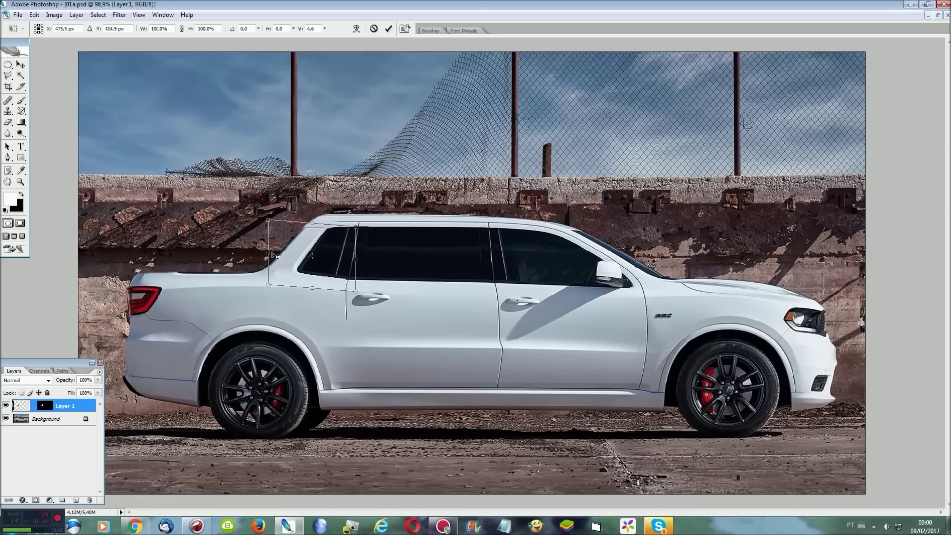
{"action": "key", "text": "Return"}
{"action": "key", "text": "l"}
Warp the pillar piece's lower right and the rear window's corner into a new shape.
{"action": "key", "text": "ctrl+plus"}
{"action": "key", "text": "ctrl+plus"}
{"action": "key", "text": "ctrl+plus"}
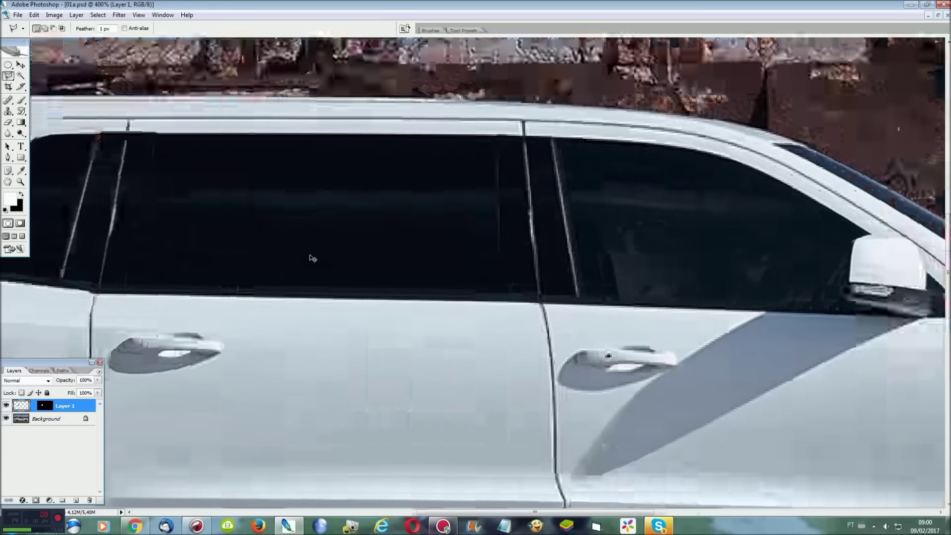
{"action": "key", "text": "ctrl+plus"}
{"action": "left_click_drag", "start_coordinate": [605, 511], "coordinate": [471, 491]}
{"action": "key", "text": "ctrl+plus"}
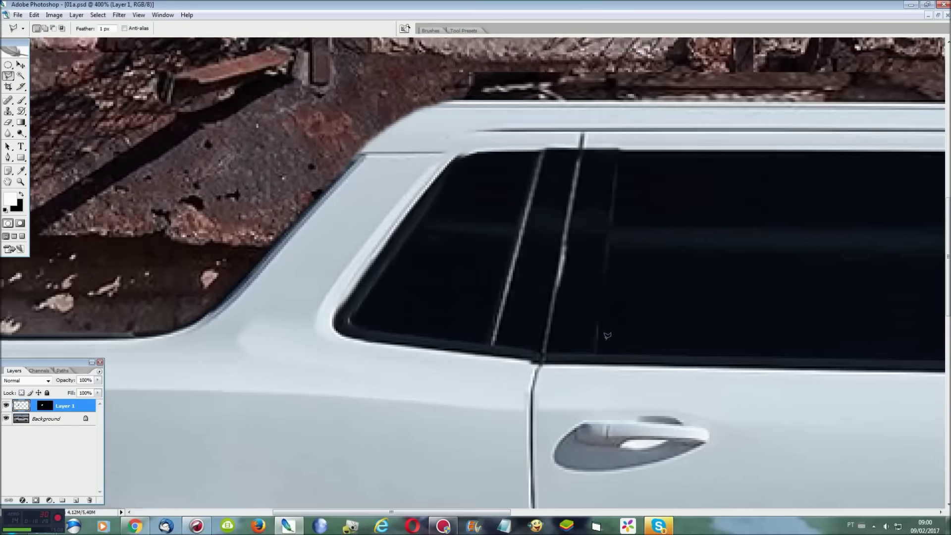
{"action": "key", "text": "ctrl+t"}
{"action": "right_click", "coordinate": [555, 222]}
{"action": "left_click", "coordinate": [572, 297]}
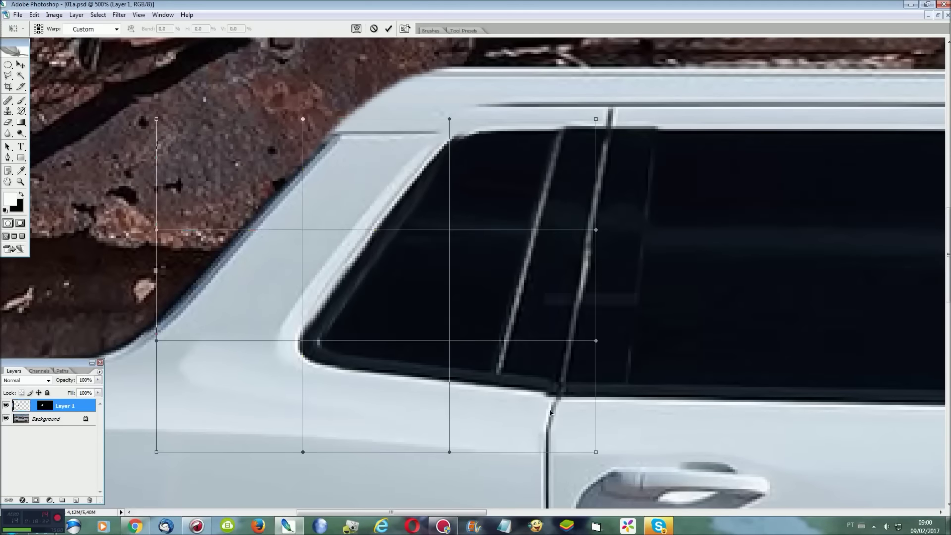
{"action": "left_click_drag", "start_coordinate": [538, 389], "coordinate": [531, 396]}
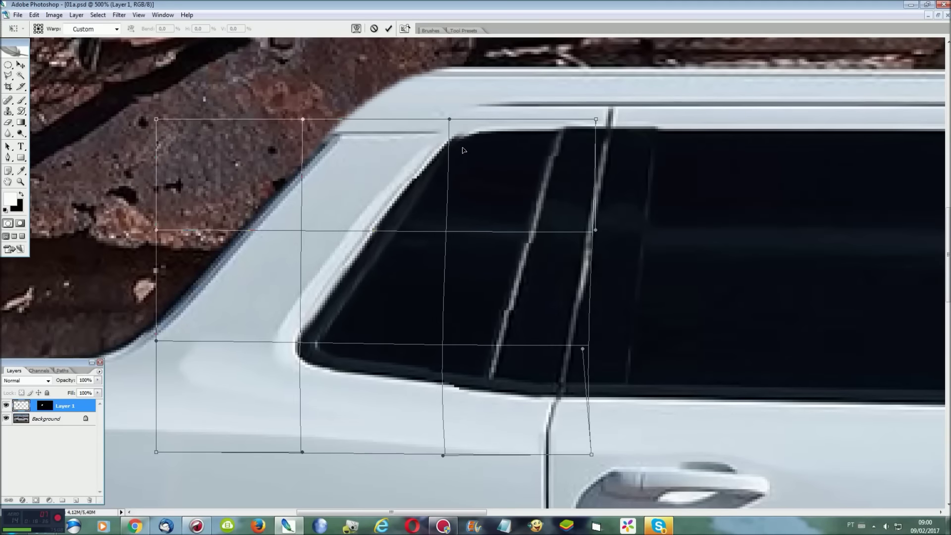
{"action": "left_click_drag", "start_coordinate": [460, 139], "coordinate": [467, 146]}
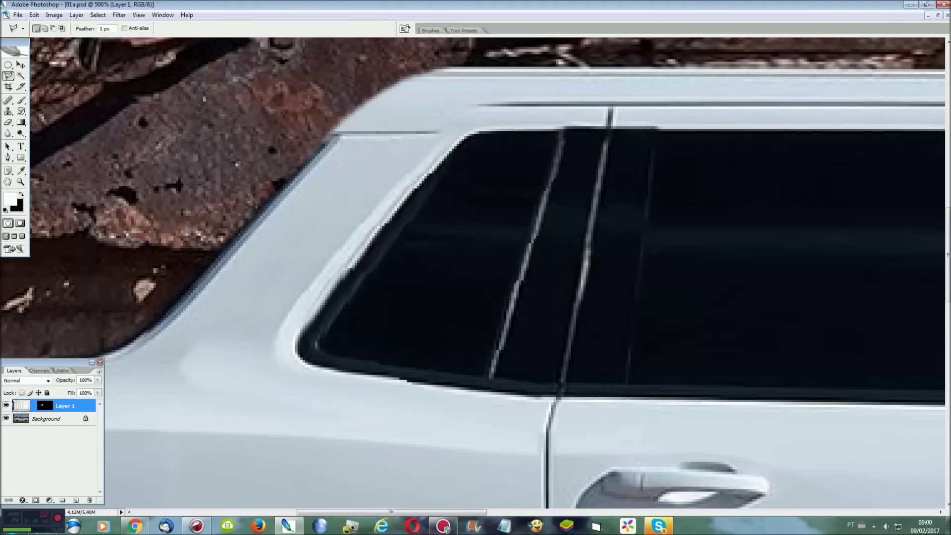
{"action": "key", "text": "Return"}
{"action": "key", "text": "l"}
Check the result on the car's rear and pick the Smudge tool with a 30 brush.
{"action": "key", "text": "ctrl+0"}
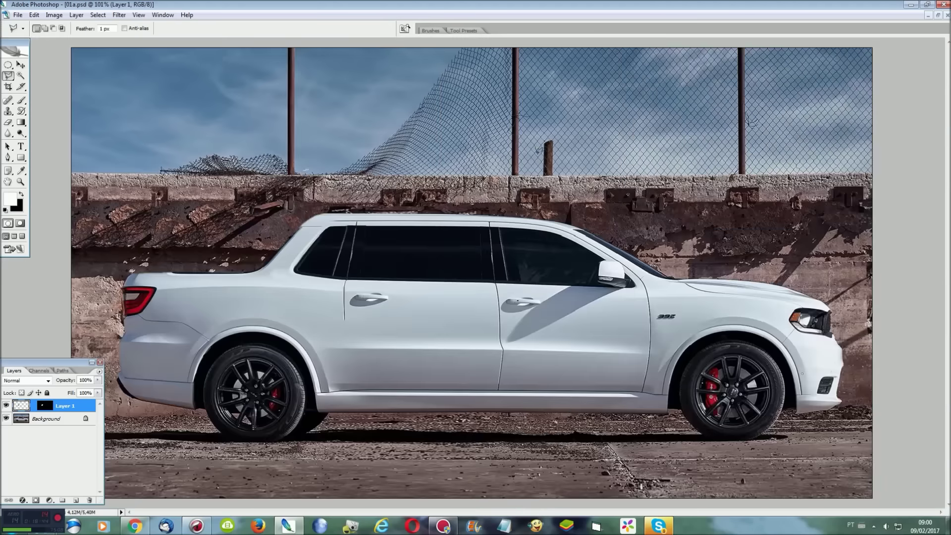
{"action": "key", "text": "ctrl+plus"}
{"action": "key", "text": "ctrl+plus"}
{"action": "key", "text": "ctrl+plus"}
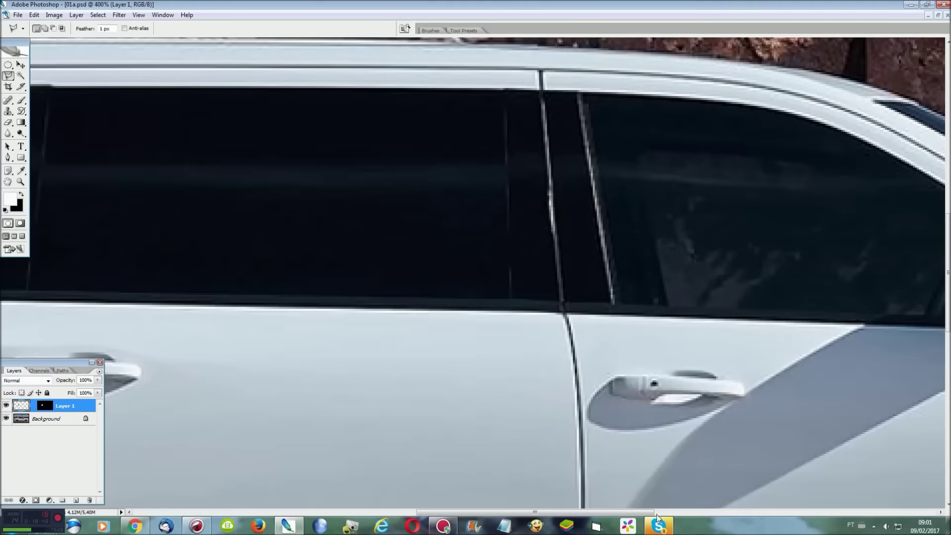
{"action": "left_click_drag", "start_coordinate": [653, 512], "coordinate": [451, 512]}
{"action": "left_click_drag", "start_coordinate": [8, 133], "coordinate": [26, 148]}
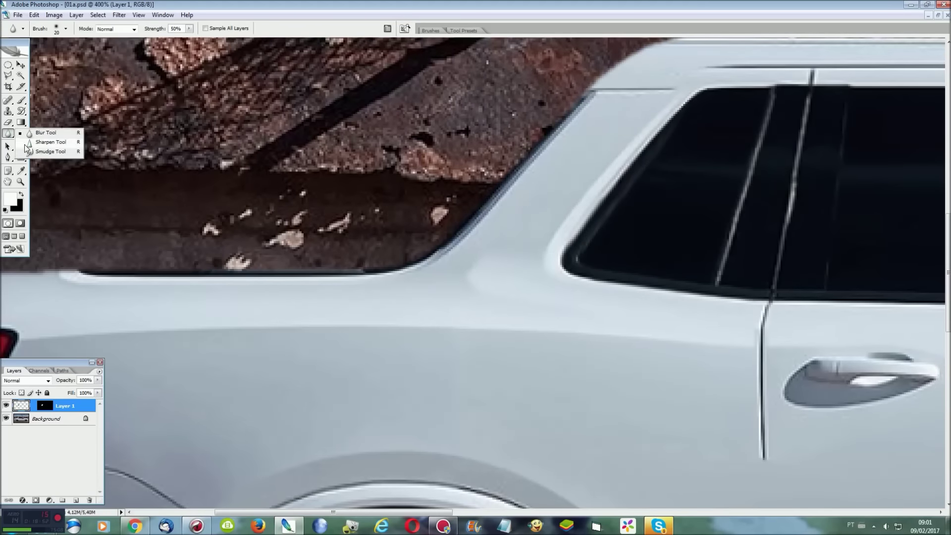
{"action": "left_click", "coordinate": [28, 150]}
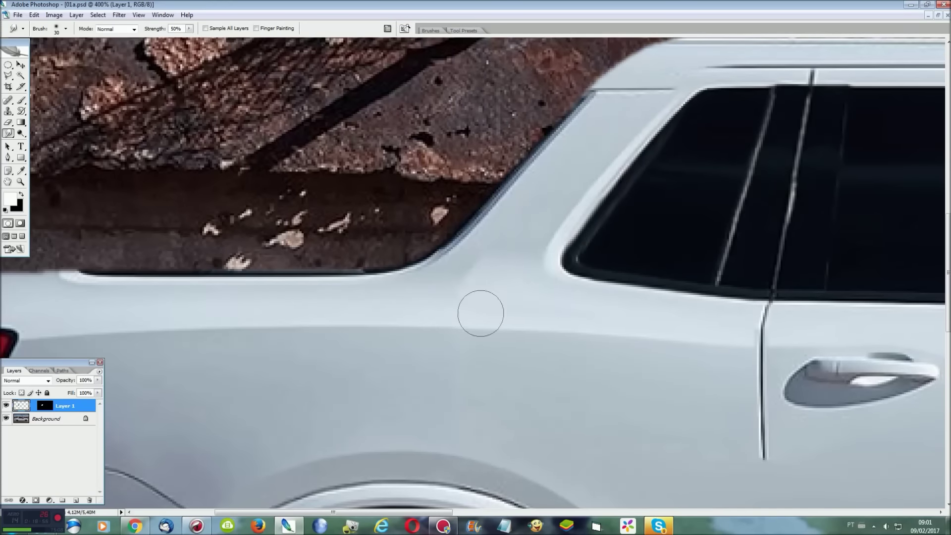
Merge the pillar layer down, then copy a strip along the rear deck edge to a new layer.
{"action": "key", "text": "ctrl+e"}
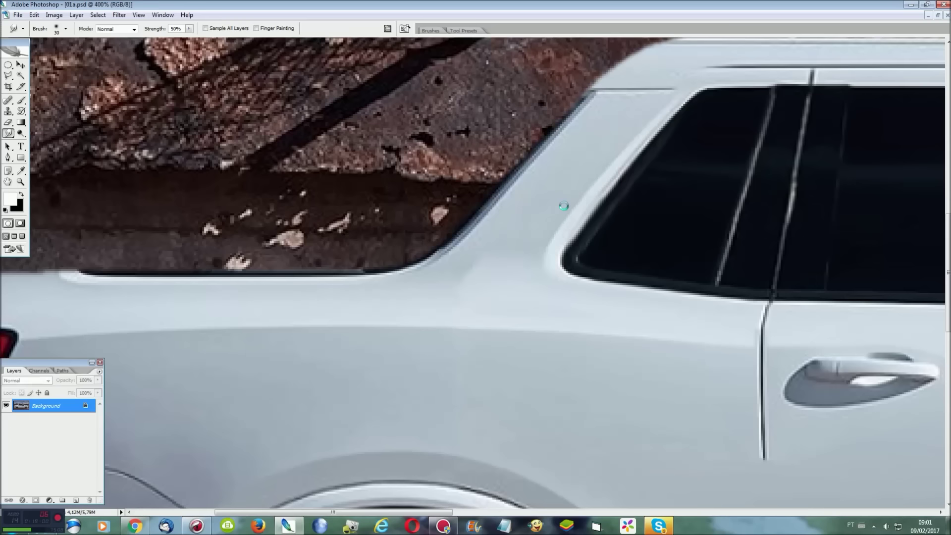
{"action": "key", "text": "ctrl+0"}
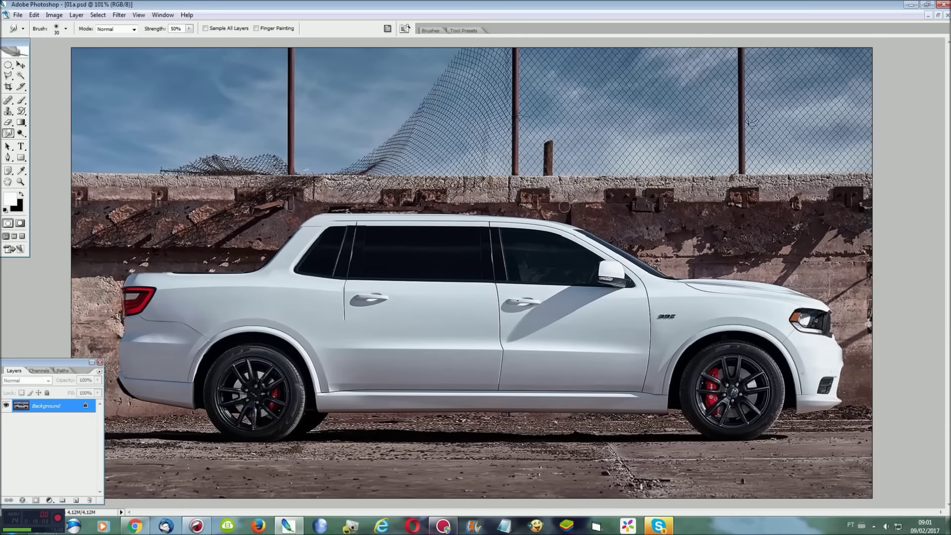
{"action": "scroll", "coordinate": [564, 207], "scroll_direction": "up", "scroll_amount": 3}
{"action": "left_click_drag", "start_coordinate": [607, 512], "coordinate": [326, 511]}
{"action": "key", "text": "l"}
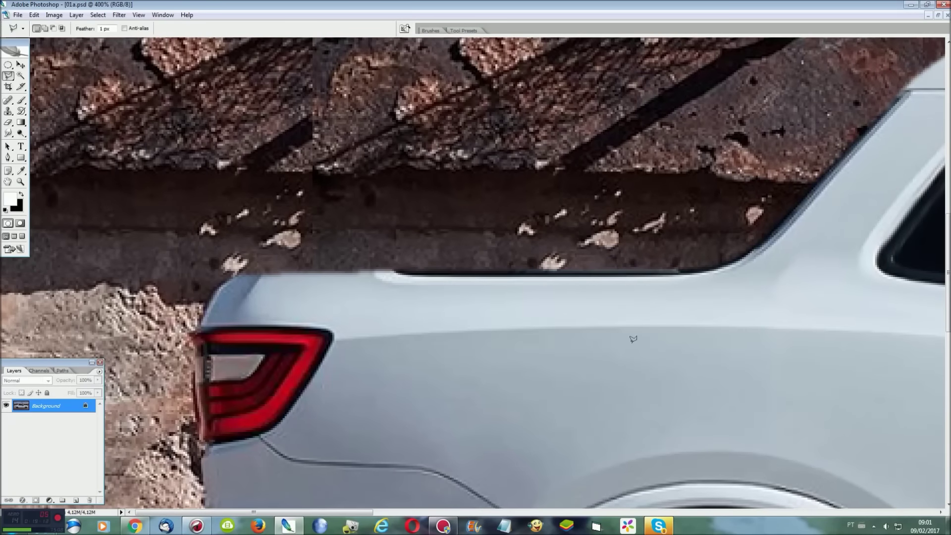
{"action": "left_click", "coordinate": [679, 288]}
{"action": "left_click", "coordinate": [410, 278]}
{"action": "key", "text": "ctrl+j"}
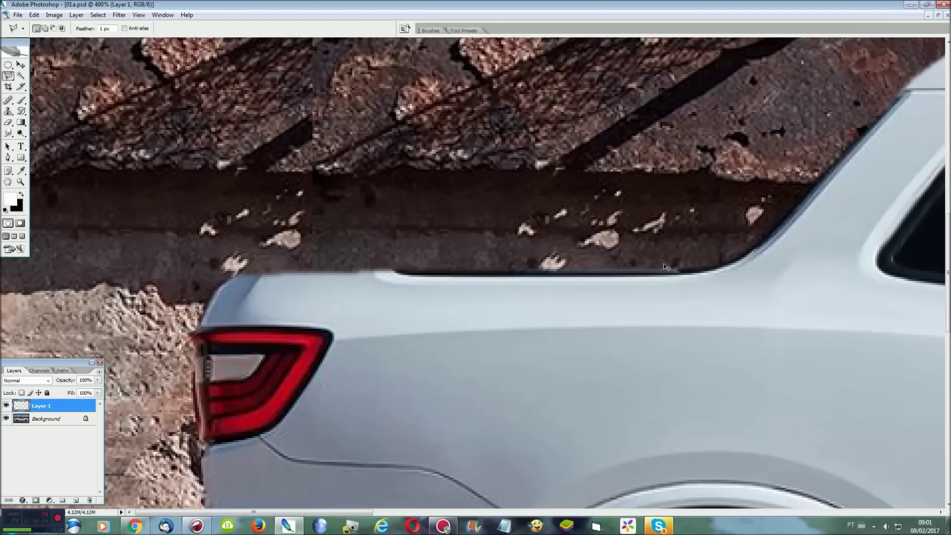
Stretch the deck strip leftward to about 160% width and compare it against the original.
{"action": "key", "text": "ctrl+t"}
{"action": "left_click_drag", "start_coordinate": [402, 278], "coordinate": [257, 275]}
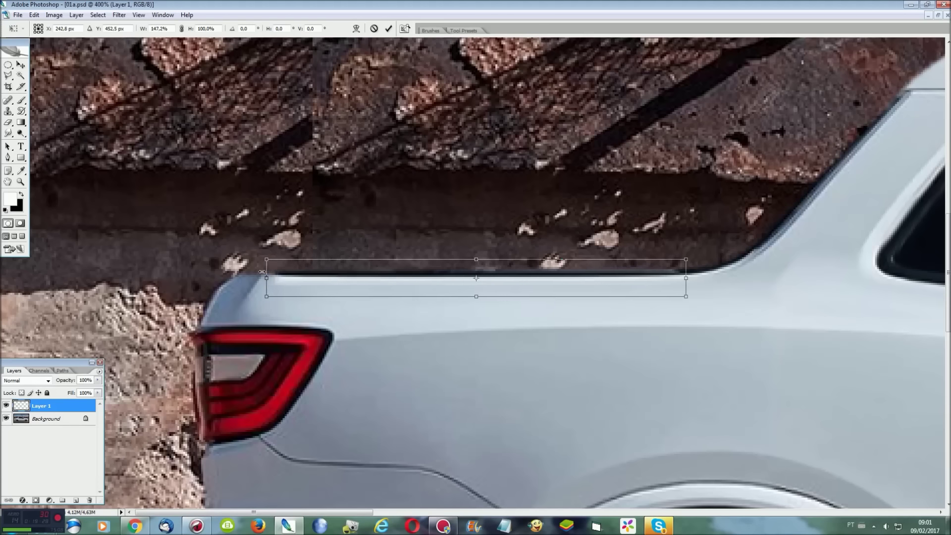
{"action": "left_click_drag", "start_coordinate": [258, 276], "coordinate": [230, 276]}
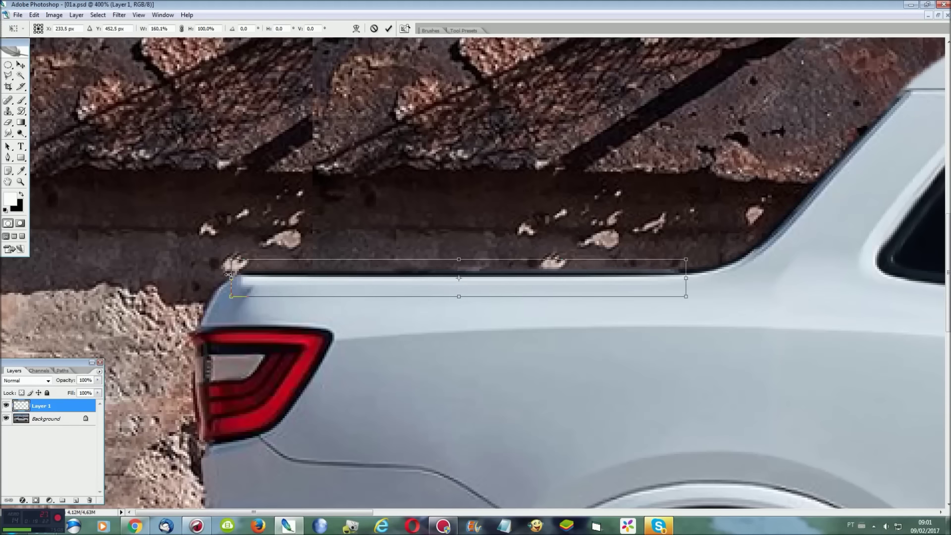
{"action": "key", "text": "Return"}
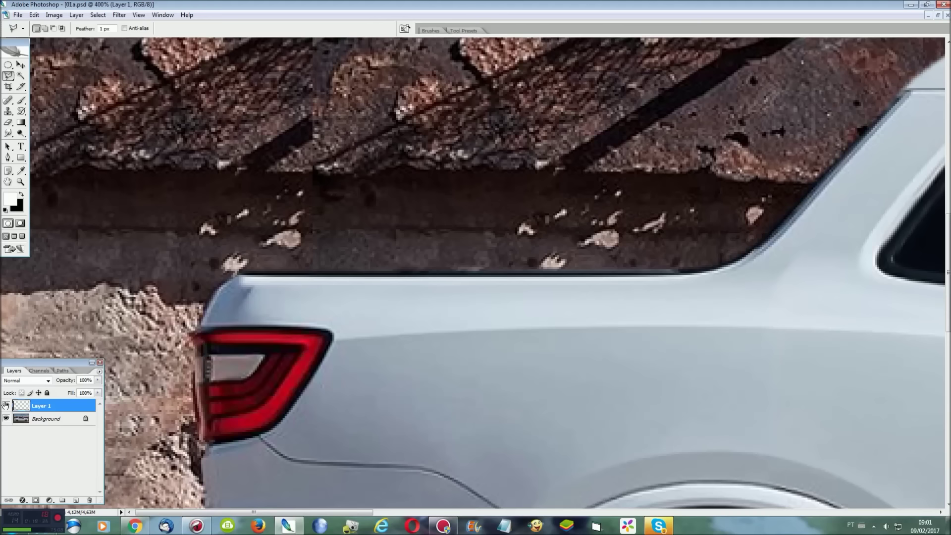
{"action": "left_click", "coordinate": [6, 405]}
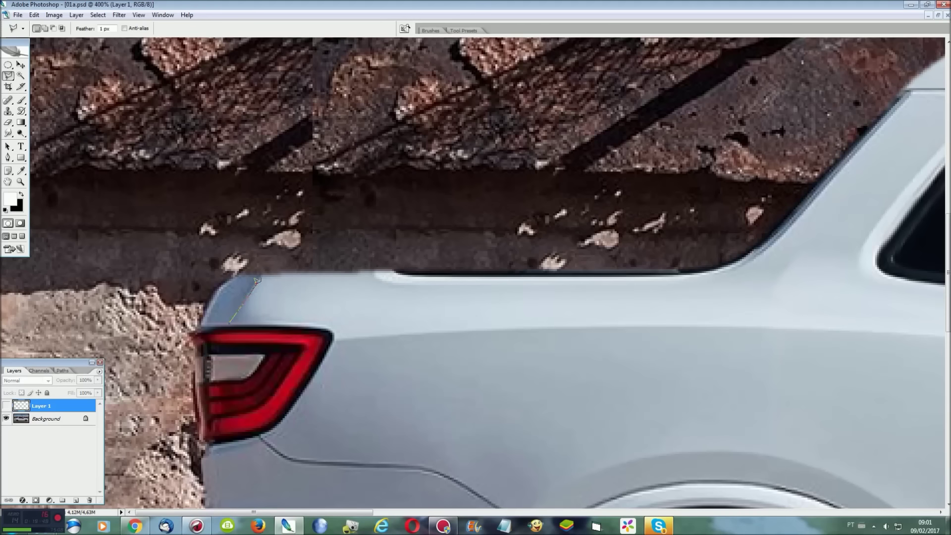
{"action": "left_click", "coordinate": [218, 255]}
Outline the tail corner and merge the stretched strip into the photo.
{"action": "left_click", "coordinate": [185, 286]}
{"action": "left_click", "coordinate": [185, 302]}
{"action": "left_click", "coordinate": [203, 317]}
{"action": "left_click", "coordinate": [229, 322]}
{"action": "left_click", "coordinate": [6, 405]}
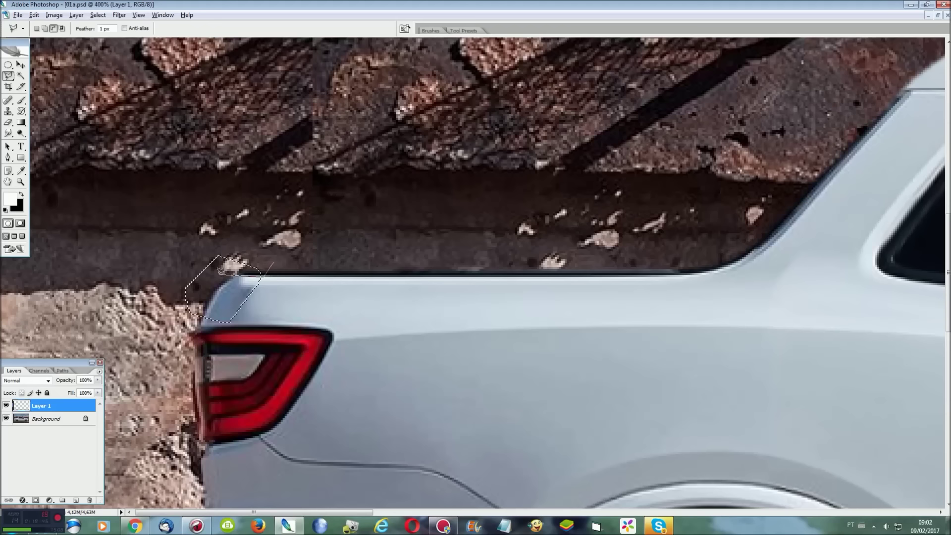
{"action": "key", "text": "ctrl+0"}
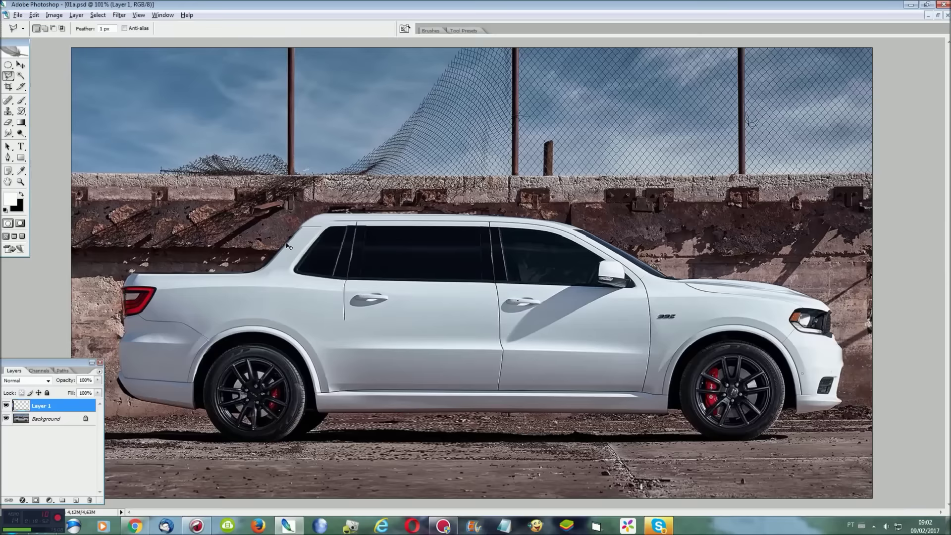
{"action": "key", "text": "ctrl+e"}
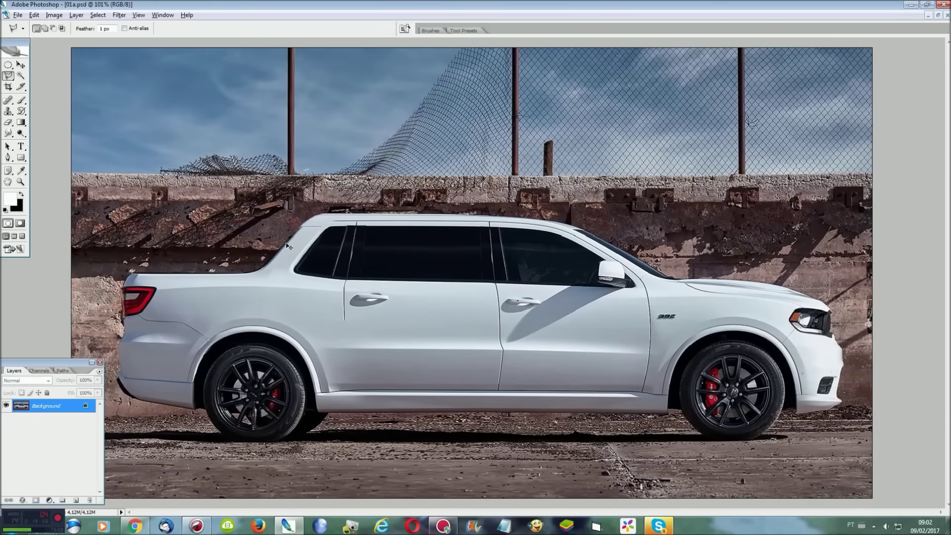
{"action": "key", "text": "ctrl+plus"}
{"action": "key", "text": "ctrl+plus"}
{"action": "key", "text": "ctrl+plus"}
Finish selecting the pillar's top corner.
{"action": "left_click_drag", "start_coordinate": [483, 507], "coordinate": [348, 510]}
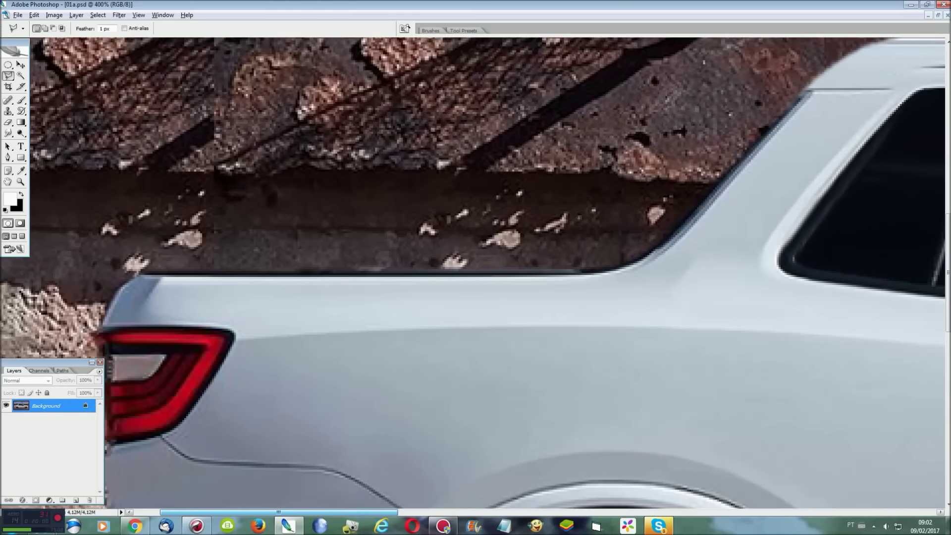
{"action": "scroll", "coordinate": [632, 382], "scroll_direction": "up", "scroll_amount": 2}
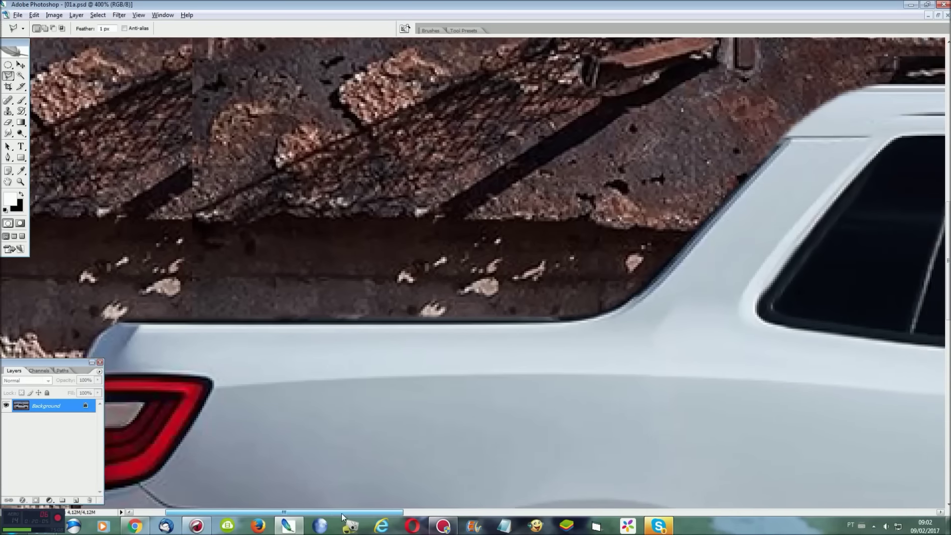
{"action": "left_click_drag", "start_coordinate": [278, 511], "coordinate": [367, 511]}
{"action": "scroll", "coordinate": [579, 369], "scroll_direction": "up", "scroll_amount": 3}
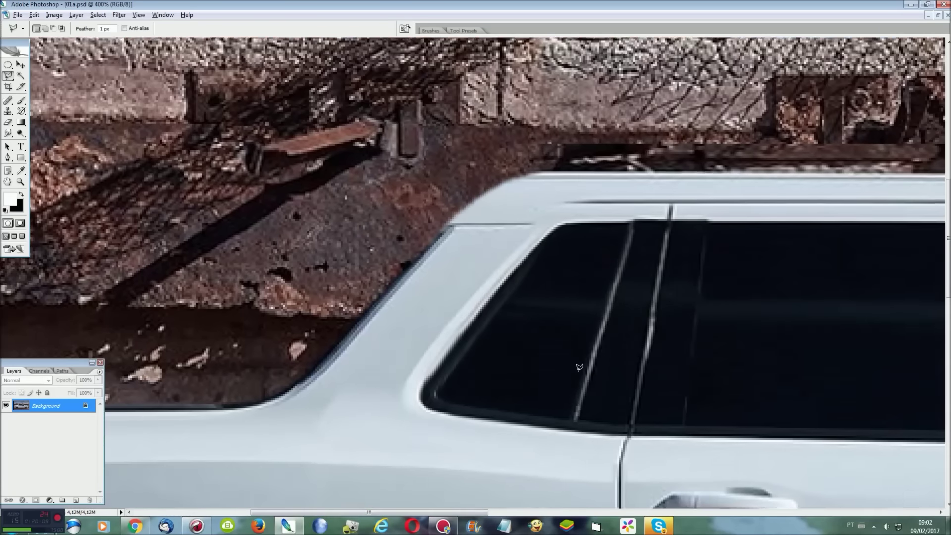
{"action": "scroll", "coordinate": [579, 367], "scroll_direction": "up", "scroll_amount": 2}
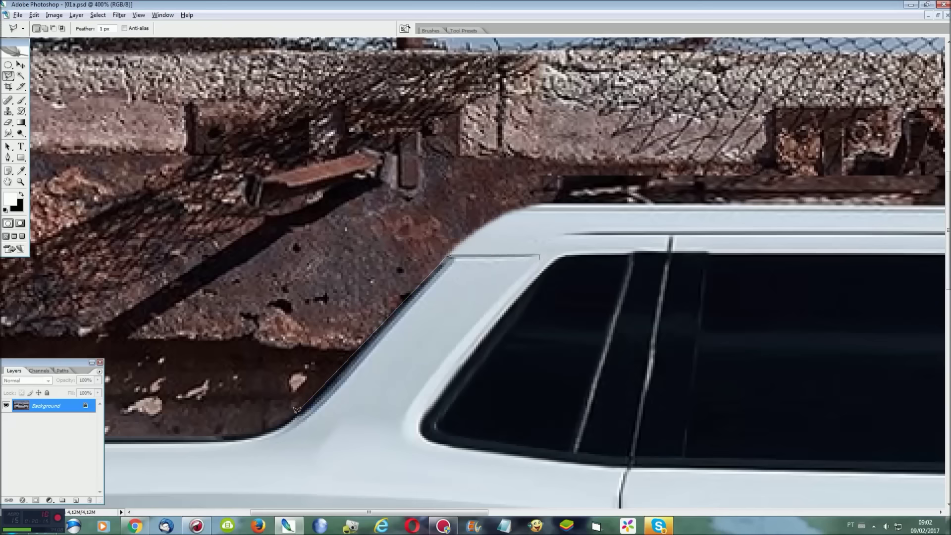
{"action": "left_click", "coordinate": [534, 263]}
Copy the pillar's top corner to a new layer and nudge it into place.
{"action": "key", "text": "ctrl+j"}
{"action": "key", "text": "ctrl+t"}
{"action": "key", "text": "shift+Up"}
{"action": "key", "text": "Right"}
{"action": "key", "text": "shift+Right"}
{"action": "key", "text": "shift+Right"}
{"action": "key", "text": "shift+Right"}
{"action": "key", "text": "Up"}
{"action": "key", "text": "Up"}
{"action": "key", "text": "Up"}
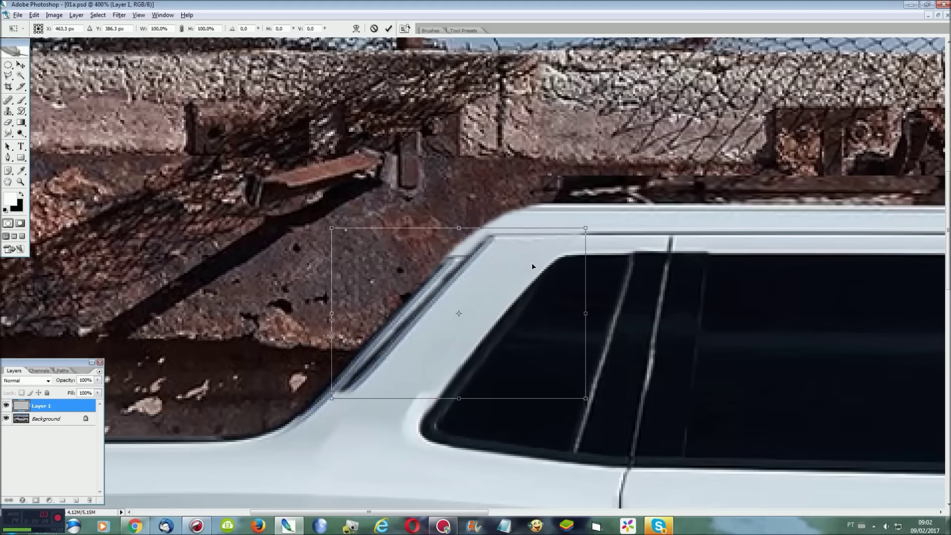
{"action": "key", "text": "shift+Left"}
{"action": "key", "text": "shift+Left"}
{"action": "key", "text": "shift+Left"}
{"action": "key", "text": "Left"}
{"action": "key", "text": "Left"}
{"action": "key", "text": "Left"}
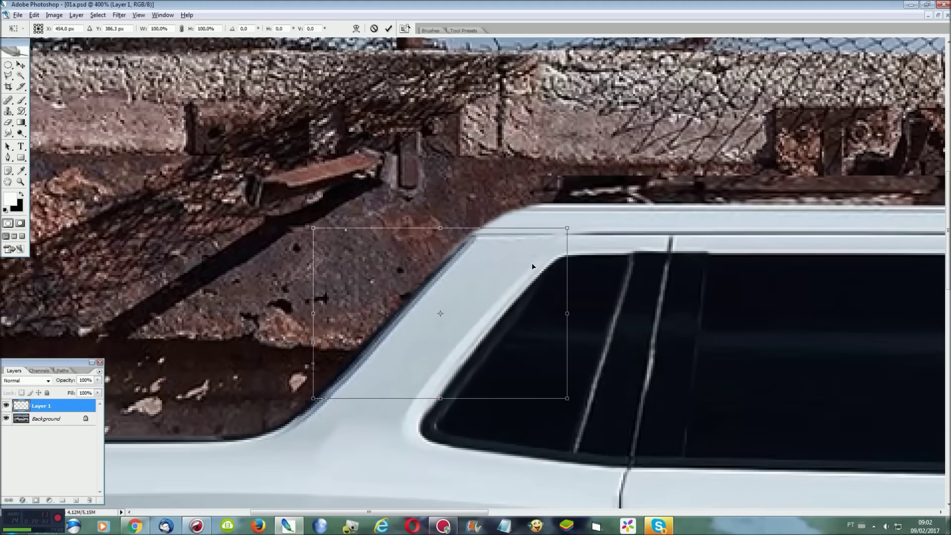
{"action": "key", "text": "Return"}
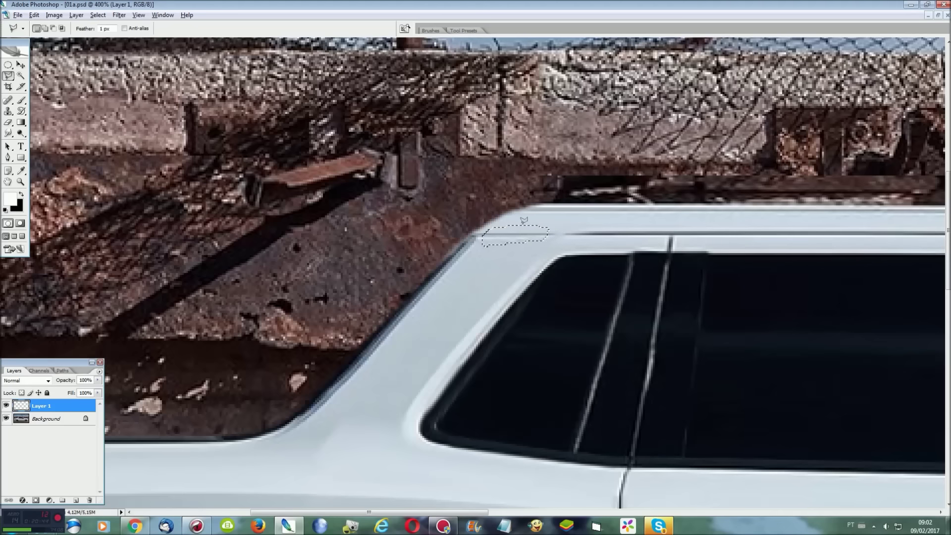
Copy the roof-edge piece, stretch it rightward, and flatten all layers.
{"action": "key", "text": "ctrl+j"}
{"action": "key", "text": "ctrl+t"}
{"action": "left_click_drag", "start_coordinate": [554, 241], "coordinate": [598, 238]}
{"action": "key", "text": "Return"}
{"action": "key", "text": "ctrl+shift+e"}
{"action": "scroll", "coordinate": [589, 240], "scroll_direction": "down", "scroll_amount": 2}
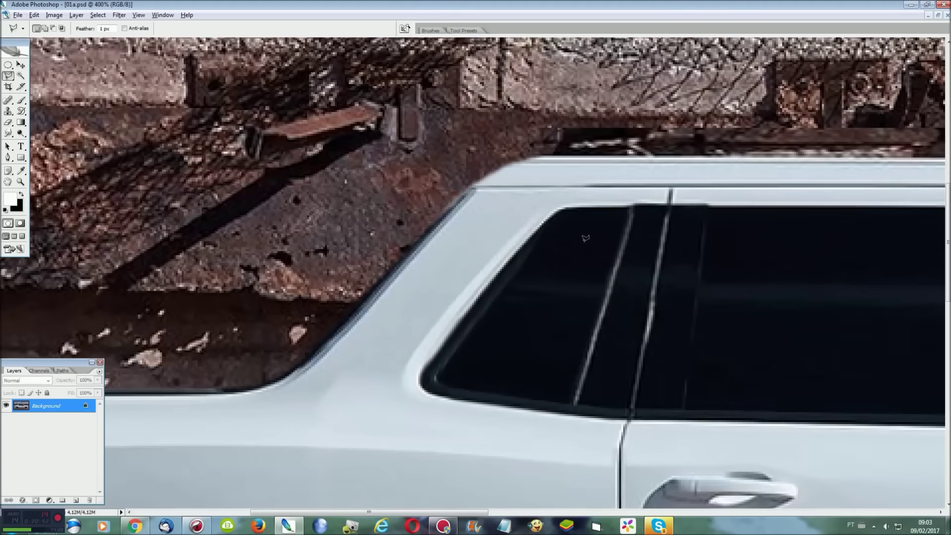
Smudge the roof corner above the rear window inside an elliptical selection.
{"action": "left_click", "coordinate": [8, 65]}
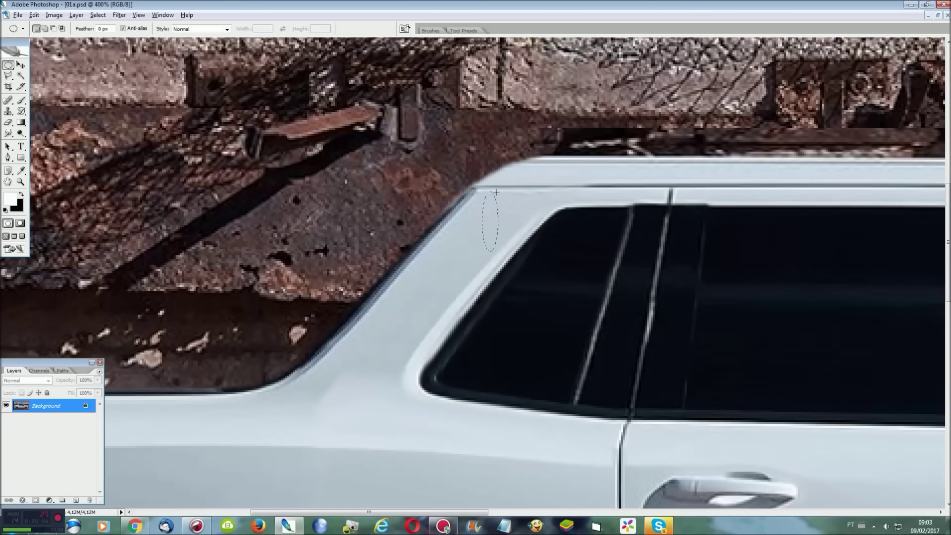
{"action": "left_click_drag", "start_coordinate": [575, 158], "coordinate": [491, 182]}
{"action": "left_click_drag", "start_coordinate": [471, 225], "coordinate": [469, 242]}
{"action": "key", "text": "r"}
{"action": "left_click_drag", "start_coordinate": [545, 212], "coordinate": [524, 191]}
Select the rear pillar area with a polygonal outline.
{"action": "key", "text": "l"}
{"action": "left_click", "coordinate": [498, 179]}
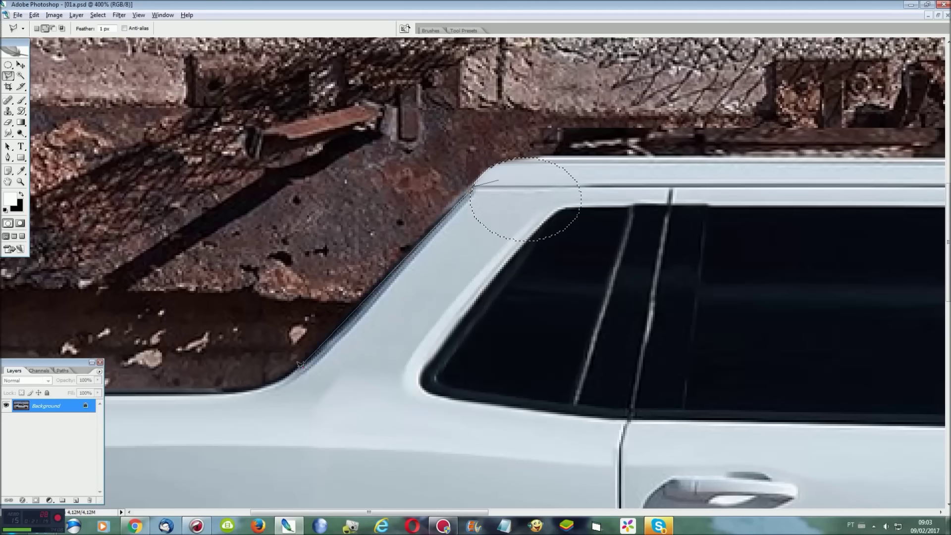
{"action": "left_click", "coordinate": [301, 369]}
{"action": "left_click", "coordinate": [351, 395]}
{"action": "left_click", "coordinate": [611, 362]}
{"action": "left_click", "coordinate": [668, 243]}
{"action": "left_click", "coordinate": [631, 183]}
{"action": "double_click", "coordinate": [565, 168]}
{"action": "left_click", "coordinate": [97, 15]}
{"action": "left_click", "coordinate": [124, 47]}
Smudge the rear pillar edge along its length at 50% strength, then deselect.
{"action": "key", "text": "r"}
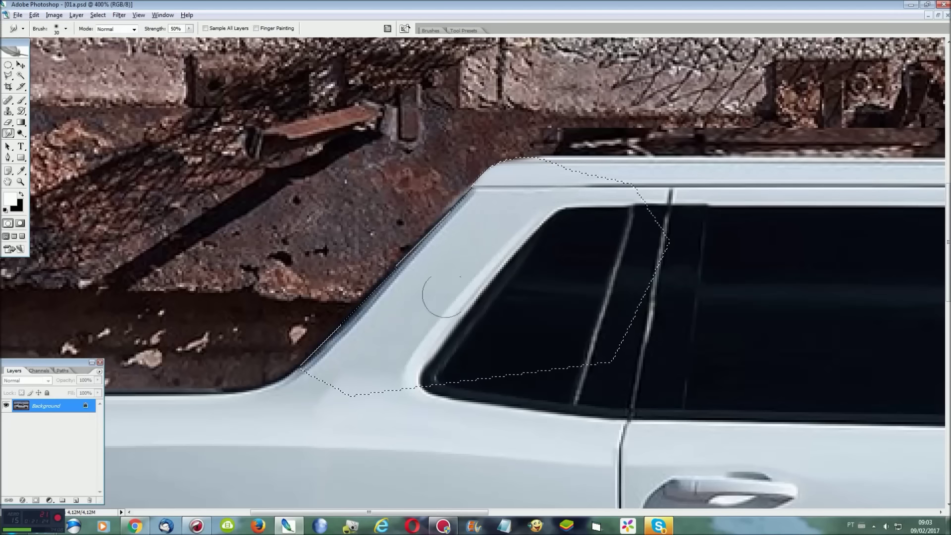
{"action": "left_click_drag", "start_coordinate": [474, 197], "coordinate": [355, 311]}
{"action": "key", "text": "ctrl+d"}
{"action": "key", "text": "ctrl+0"}
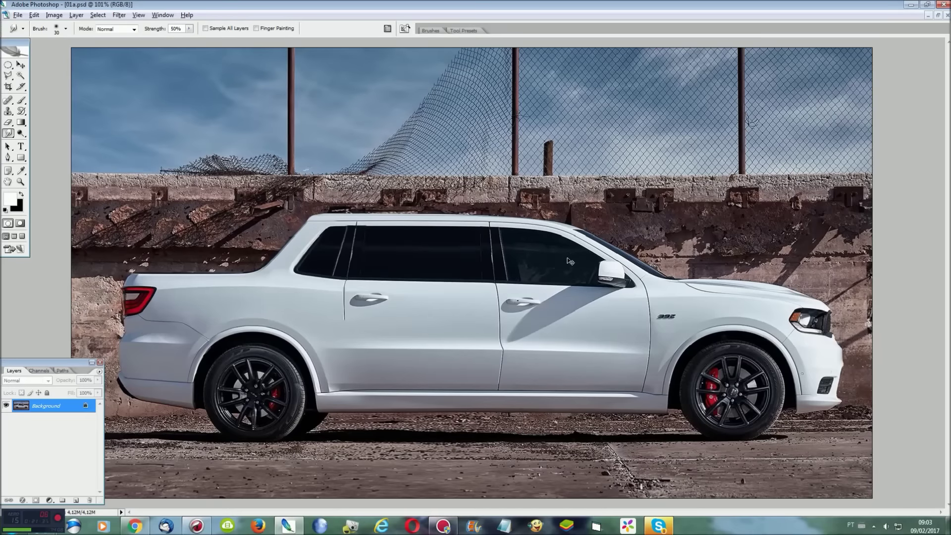
Outline the rear deck section from the roof down past the pillar.
{"action": "scroll", "coordinate": [570, 261], "scroll_direction": "up", "scroll_amount": 3}
{"action": "scroll", "coordinate": [689, 374], "scroll_direction": "left", "scroll_amount": 5}
{"action": "scroll", "coordinate": [689, 374], "scroll_direction": "left", "scroll_amount": 5}
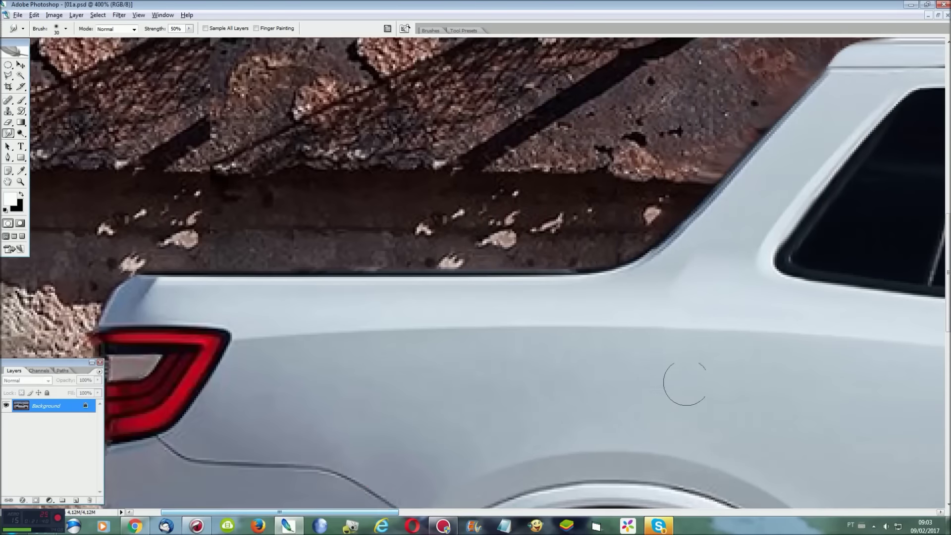
{"action": "scroll", "coordinate": [688, 374], "scroll_direction": "left", "scroll_amount": 5}
{"action": "key", "text": "l"}
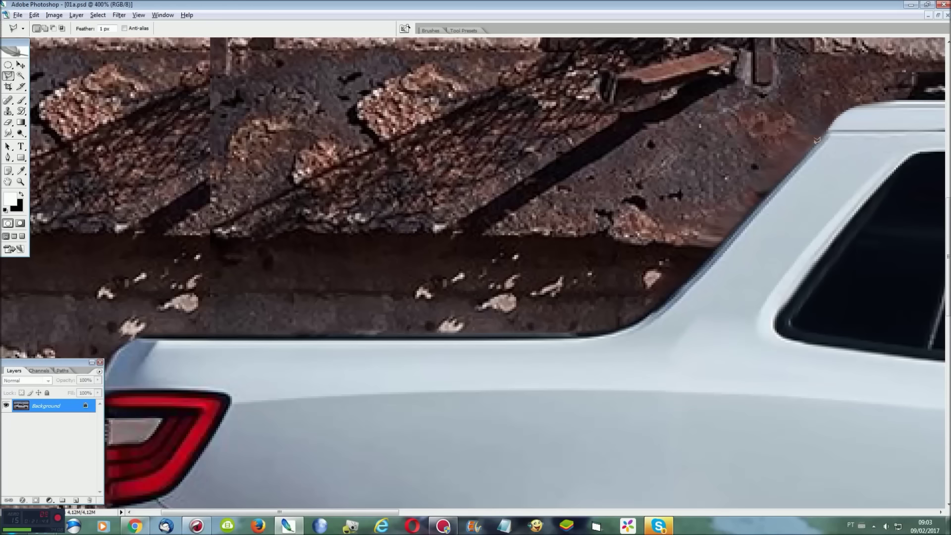
{"action": "left_click", "coordinate": [893, 145]}
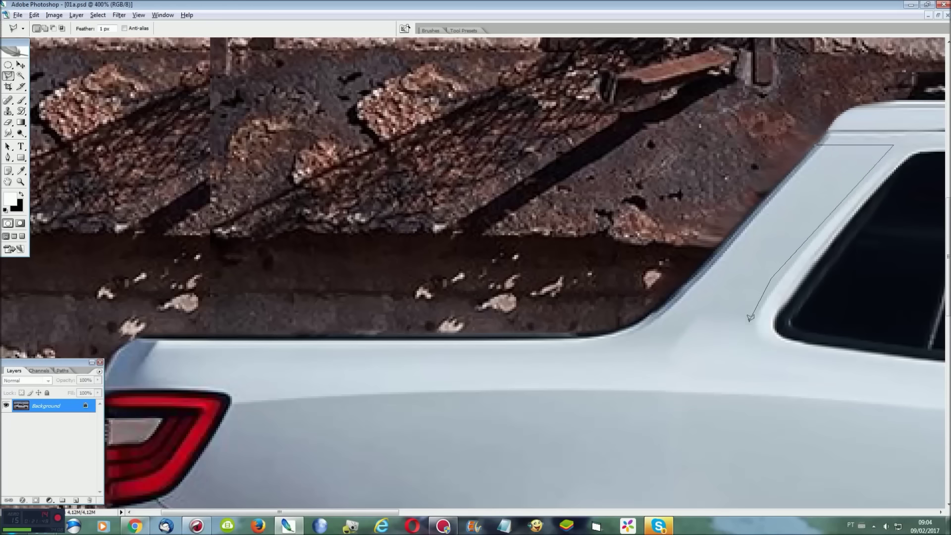
{"action": "left_click", "coordinate": [748, 382]}
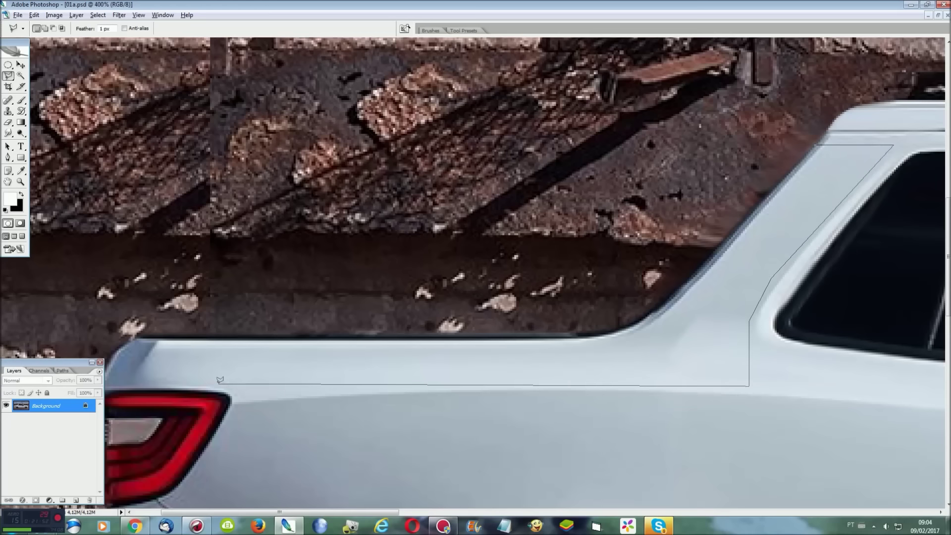
{"action": "scroll", "coordinate": [217, 381], "scroll_direction": "left", "scroll_amount": 1}
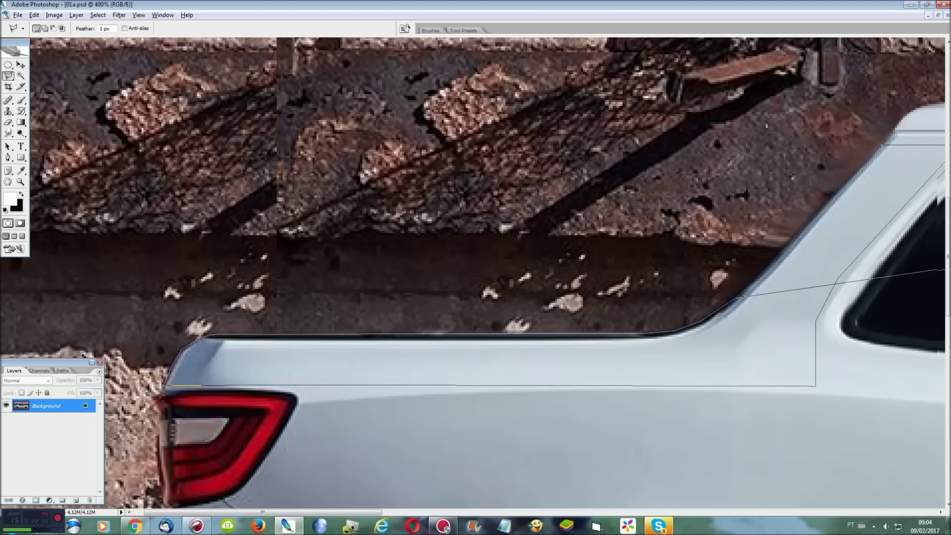
{"action": "left_click_drag", "start_coordinate": [772, 301], "coordinate": [407, 299]}
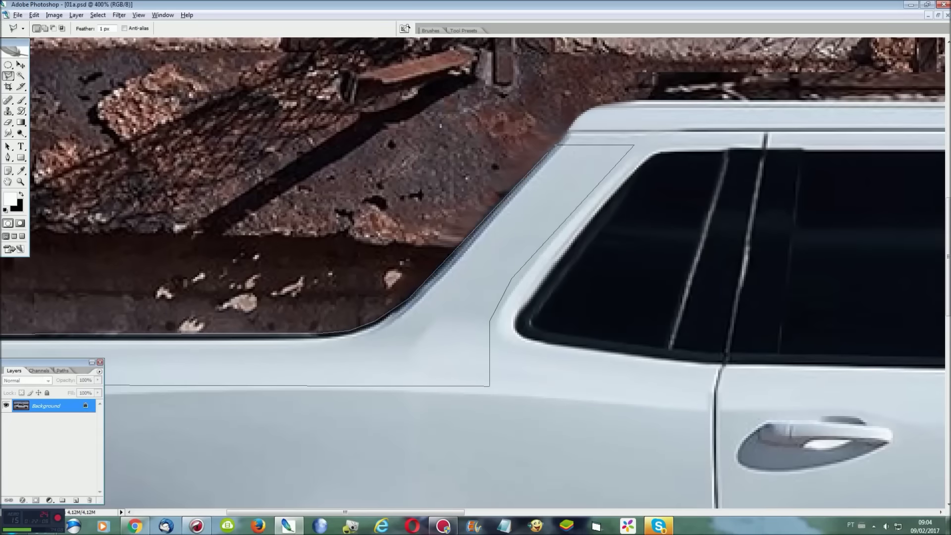
{"action": "left_click", "coordinate": [555, 143]}
{"action": "key", "text": "ctrl+minus"}
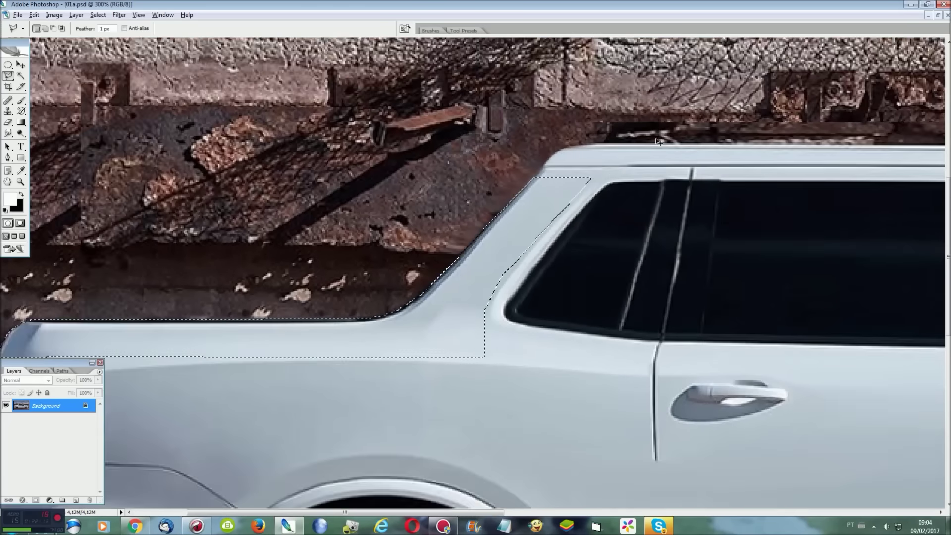
{"action": "key", "text": "ctrl+minus"}
Copy the rear deck to a new layer and raise it 20 px.
{"action": "key", "text": "ctrl+j"}
{"action": "key", "text": "ctrl+t"}
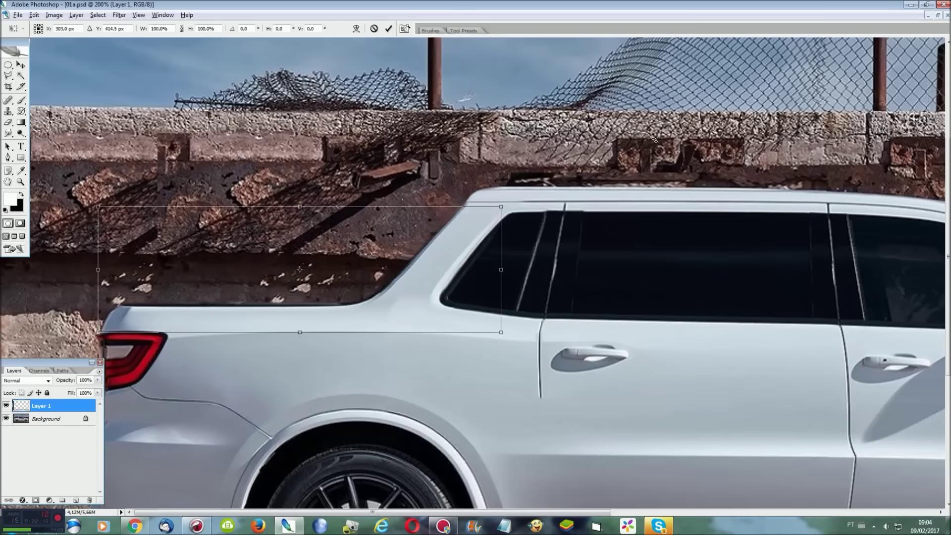
{"action": "key", "text": "shift+Up"}
{"action": "key", "text": "shift+Up"}
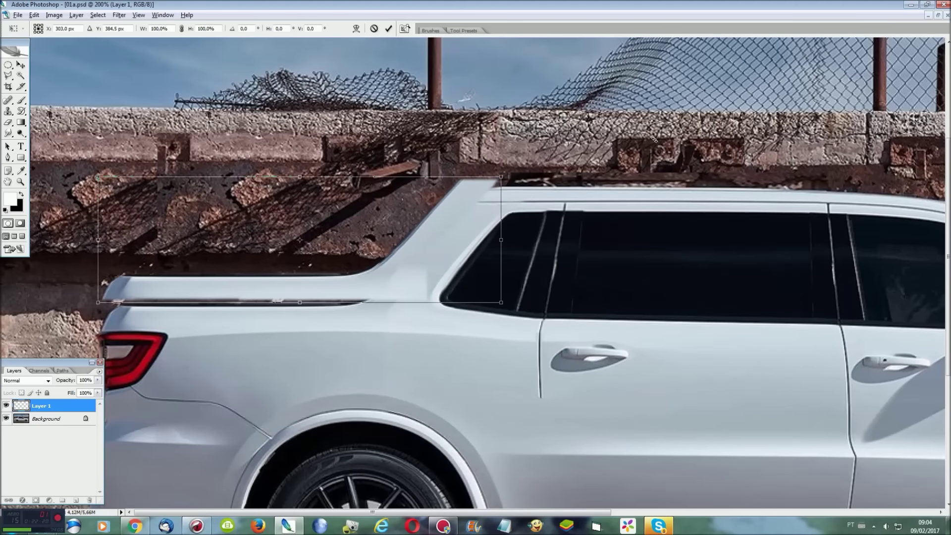
{"action": "key", "text": "ctrl+0"}
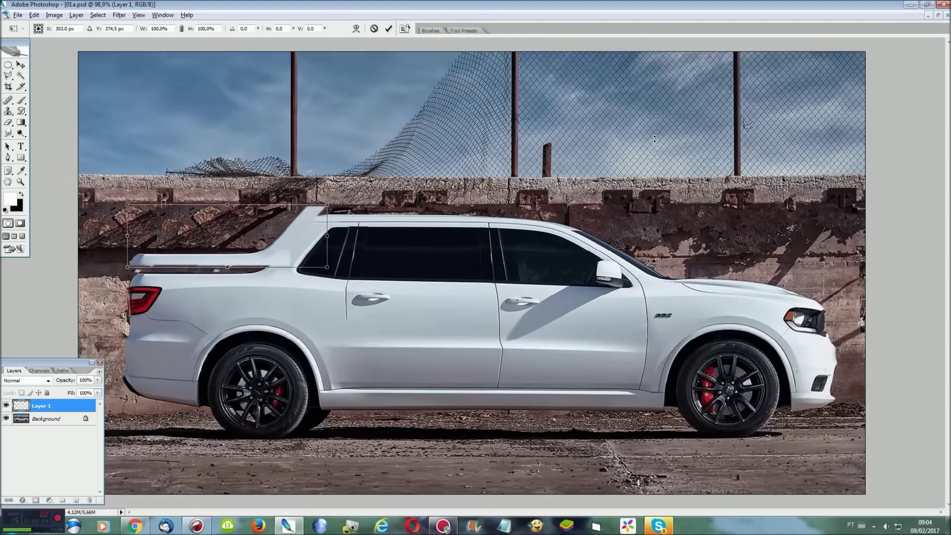
{"action": "key", "text": "shift+Up"}
{"action": "key", "text": "shift+Down"}
{"action": "key", "text": "shift+Down"}
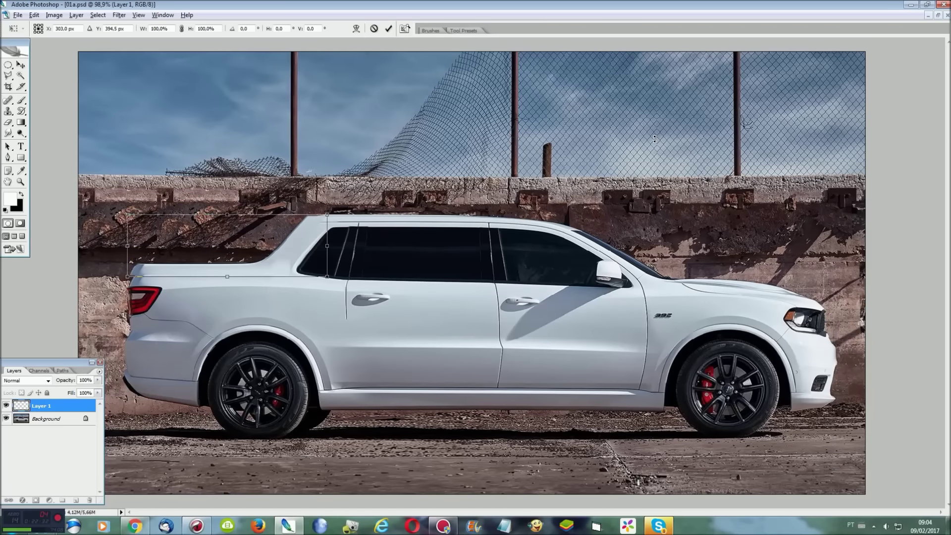
{"action": "key", "text": "shift+Up"}
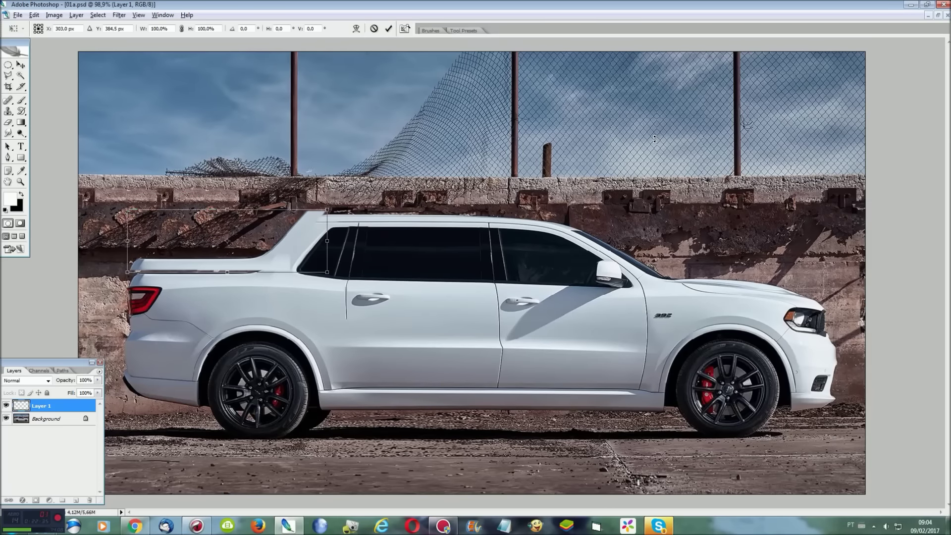
{"action": "key", "text": "Return"}
{"action": "key", "text": "l"}
{"action": "key", "text": "ctrl+plus"}
{"action": "key", "text": "ctrl+plus"}
{"action": "key", "text": "ctrl+plus"}
Copy the rear spoiler strip to a new layer and stretch it down over the rear panel.
{"action": "left_click_drag", "start_coordinate": [632, 510], "coordinate": [390, 513]}
{"action": "key", "text": "m"}
{"action": "left_click_drag", "start_coordinate": [7, 72], "coordinate": [38, 68]}
{"action": "left_click_drag", "start_coordinate": [106, 363], "coordinate": [737, 263]}
{"action": "left_click_drag", "start_coordinate": [780, 233], "coordinate": [129, 277]}
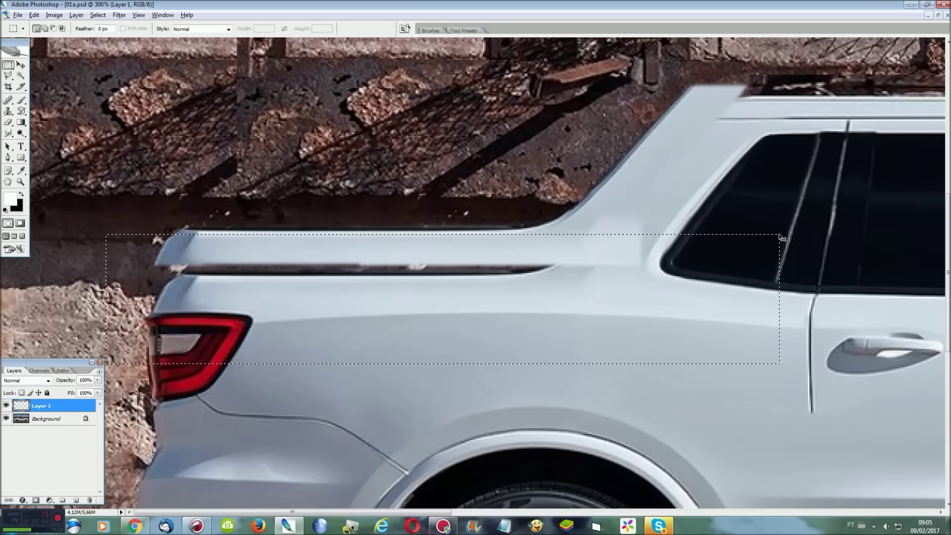
{"action": "key", "text": "ctrl+j"}
{"action": "key", "text": "ctrl+t"}
{"action": "left_click_drag", "start_coordinate": [398, 271], "coordinate": [403, 315]}
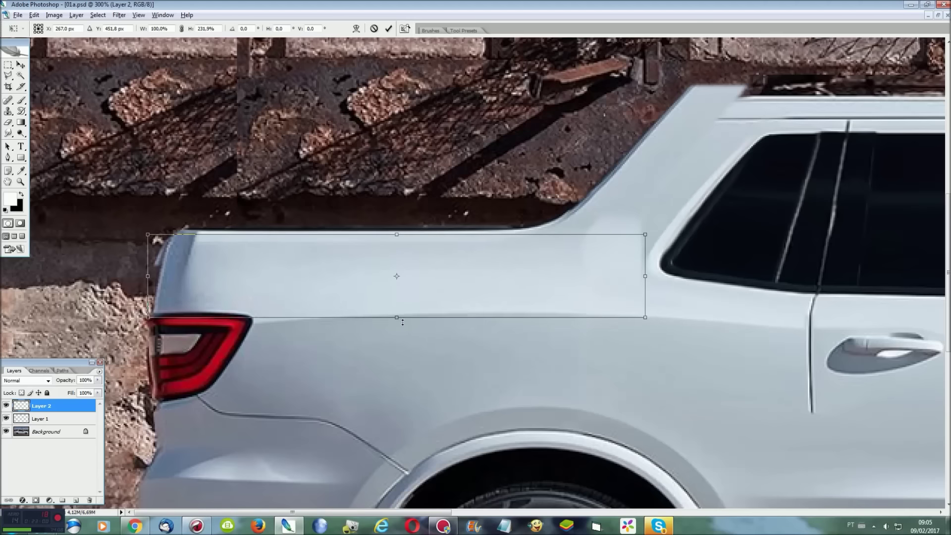
{"action": "key", "text": "Return"}
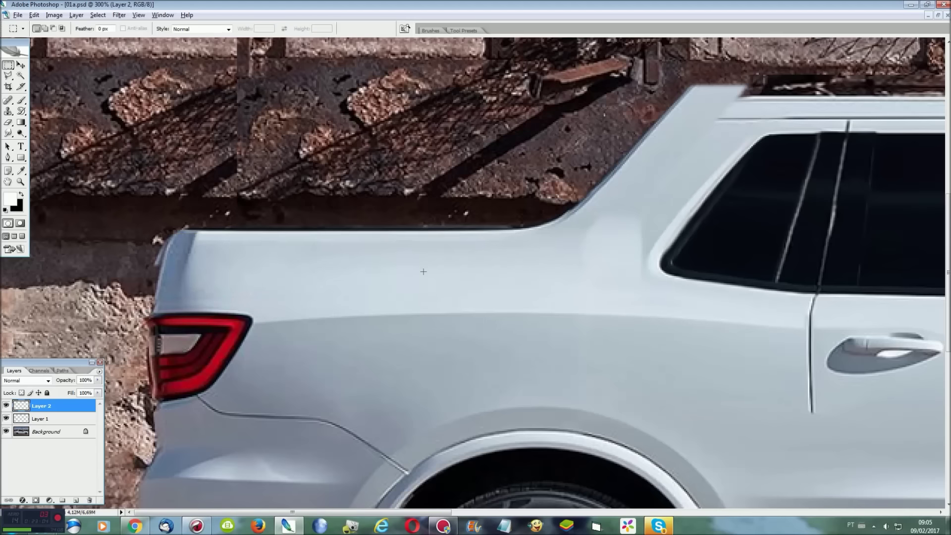
Bring the rear quarter window into view and toggle Layer 1's visibility to compare.
{"action": "key", "text": "ctrl+0"}
{"action": "scroll", "coordinate": [423, 271], "scroll_direction": "up", "scroll_amount": 2}
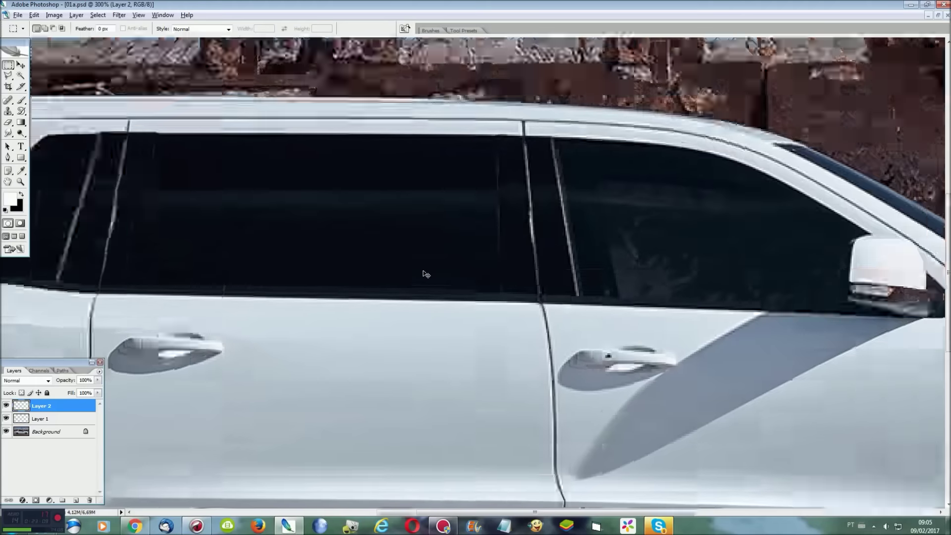
{"action": "scroll", "coordinate": [423, 272], "scroll_direction": "up", "scroll_amount": 1}
{"action": "left_click_drag", "start_coordinate": [629, 512], "coordinate": [439, 510]}
{"action": "scroll", "coordinate": [377, 446], "scroll_direction": "up", "scroll_amount": 3}
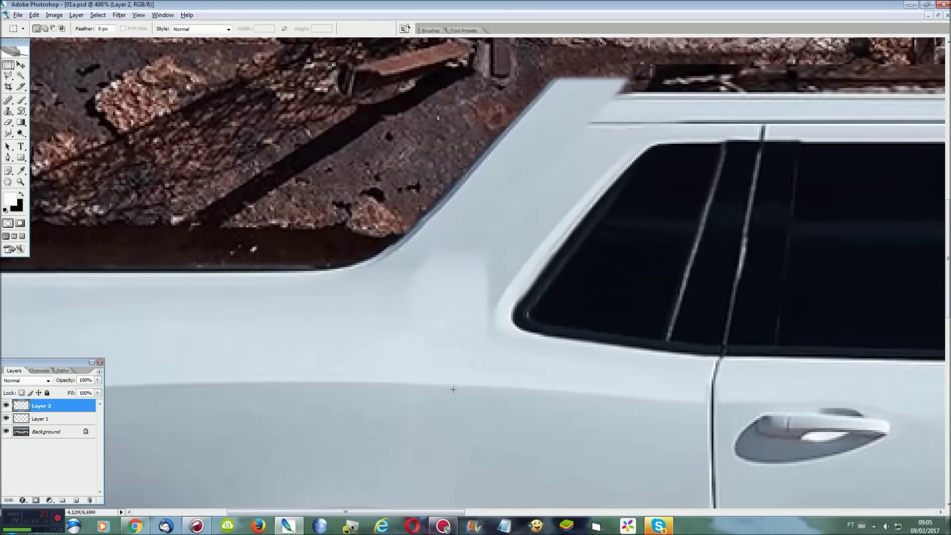
{"action": "left_click", "coordinate": [6, 419]}
{"action": "left_click", "coordinate": [6, 419]}
{"action": "left_click", "coordinate": [52, 420]}
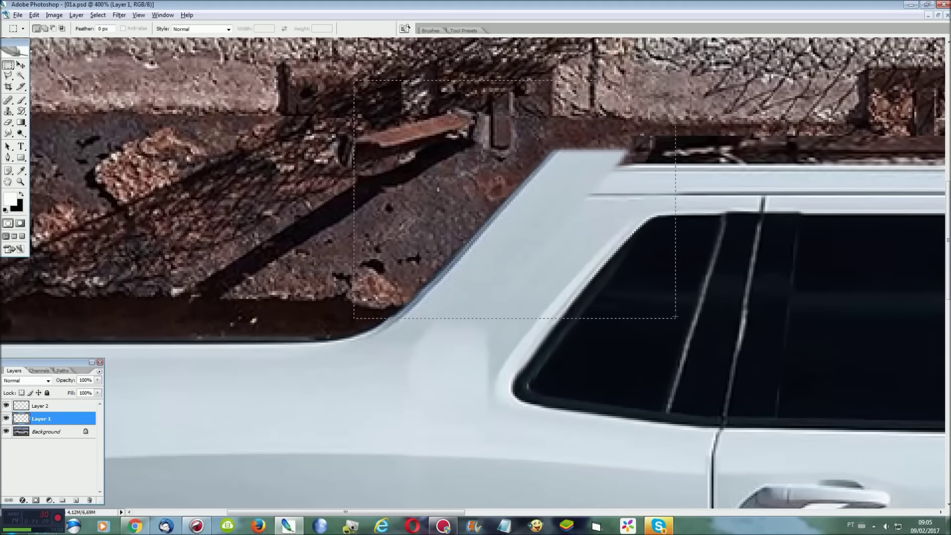
Copy the C-pillar top area to Layer 3, move it up-left and skew its top edge right.
{"action": "mouse_move", "coordinate": [291, 92]}
{"action": "left_mouse_down"}
{"action": "mouse_move", "coordinate": [531, 342]}
{"action": "mouse_move", "coordinate": [641, 341]}
{"action": "left_mouse_up"}
{"action": "key", "text": "ctrl+v"}
{"action": "key", "text": "ctrl+t"}
{"action": "left_click_drag", "start_coordinate": [534, 339], "coordinate": [513, 308]}
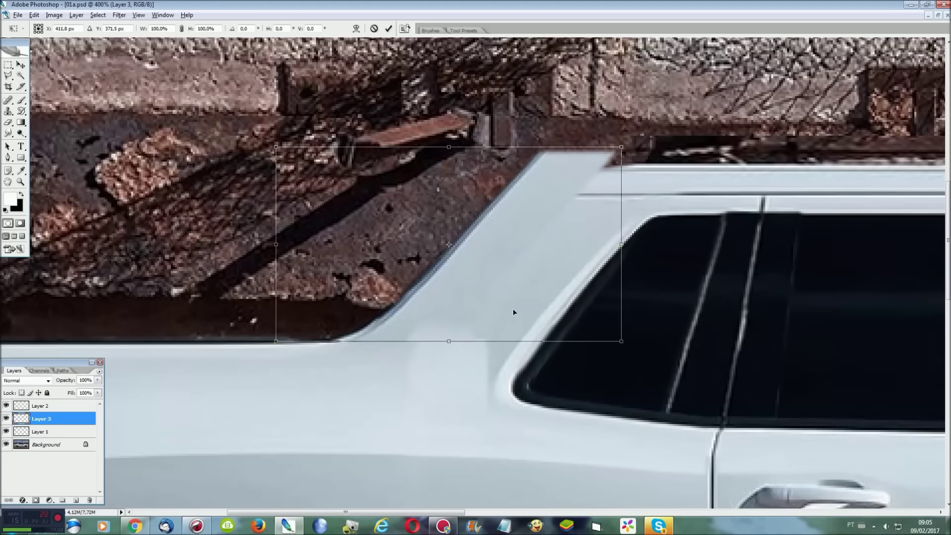
{"action": "right_click", "coordinate": [507, 240]}
{"action": "left_click", "coordinate": [548, 284]}
{"action": "left_click_drag", "start_coordinate": [449, 147], "coordinate": [527, 171]}
{"action": "key", "text": "Return"}
Zoom back in on the windows and hide Layer 3.
{"action": "scroll", "coordinate": [654, 176], "scroll_direction": "down", "scroll_amount": 3}
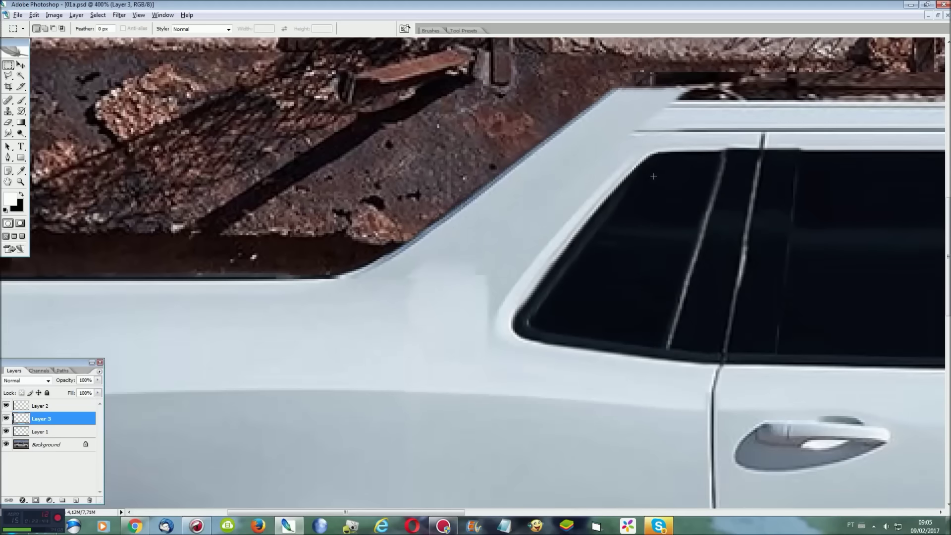
{"action": "key", "text": "ctrl+0"}
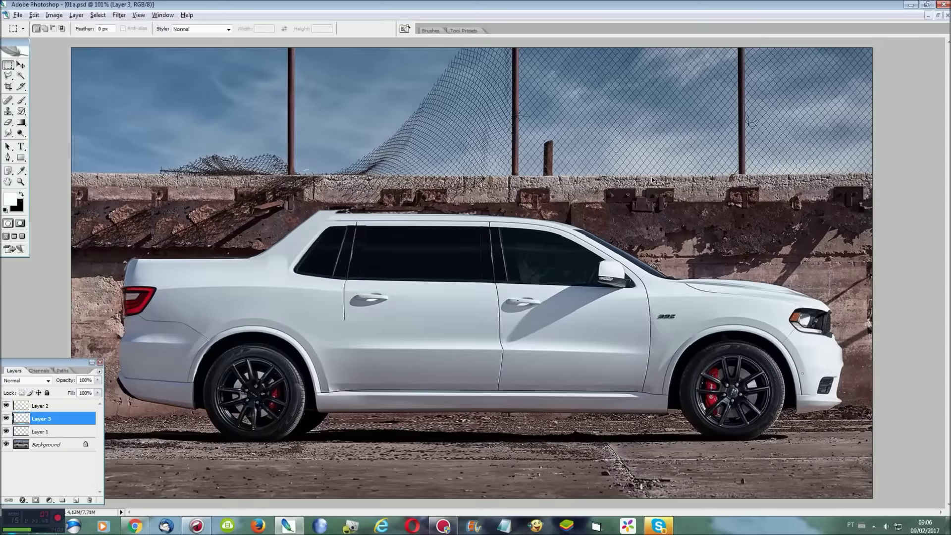
{"action": "key", "text": "ctrl+plus"}
{"action": "key", "text": "ctrl+plus"}
{"action": "key", "text": "ctrl+plus"}
{"action": "scroll", "coordinate": [476, 297], "scroll_direction": "left", "scroll_amount": 10}
{"action": "scroll", "coordinate": [347, 347], "scroll_direction": "up", "scroll_amount": 3}
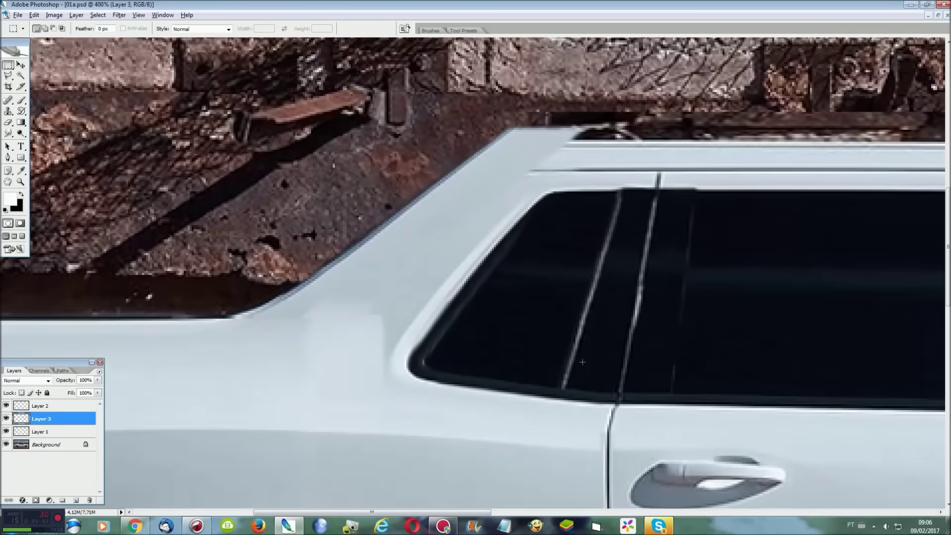
{"action": "left_click", "coordinate": [6, 418]}
Lasso a polygon selection around the area above the roof edge.
{"action": "key", "text": "l"}
{"action": "left_click", "coordinate": [714, 218]}
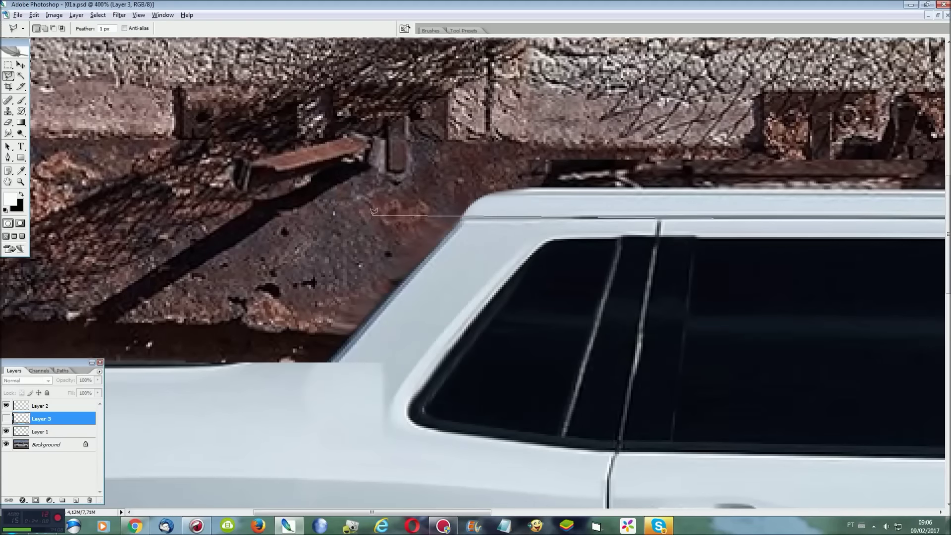
{"action": "left_click", "coordinate": [372, 222]}
{"action": "left_click", "coordinate": [473, 144]}
{"action": "left_click", "coordinate": [607, 141]}
{"action": "left_click", "coordinate": [808, 161]}
{"action": "left_click", "coordinate": [713, 218]}
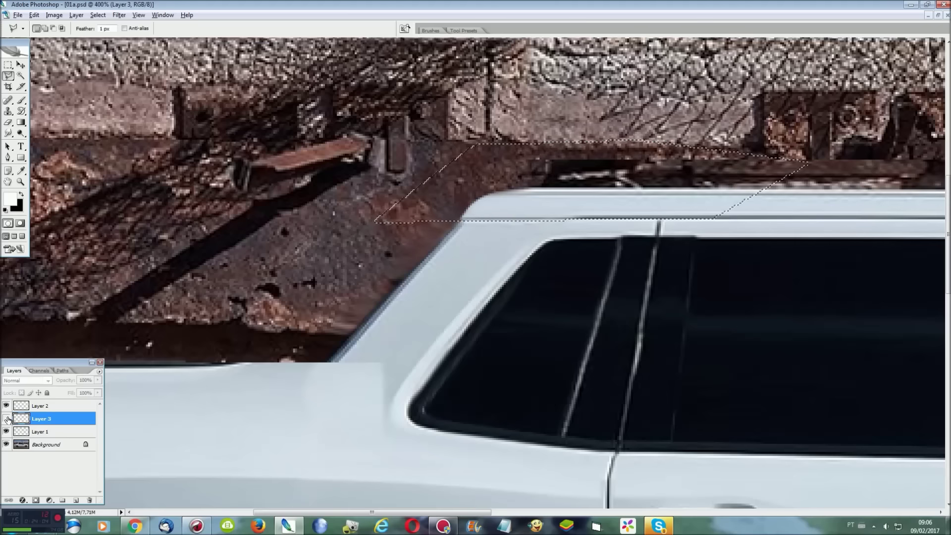
Show Layer 3, subtract an area from the roof selection, deselect, and close the Layers panel.
{"action": "left_click", "coordinate": [6, 418]}
{"action": "left_click", "coordinate": [553, 161], "text": "alt"}
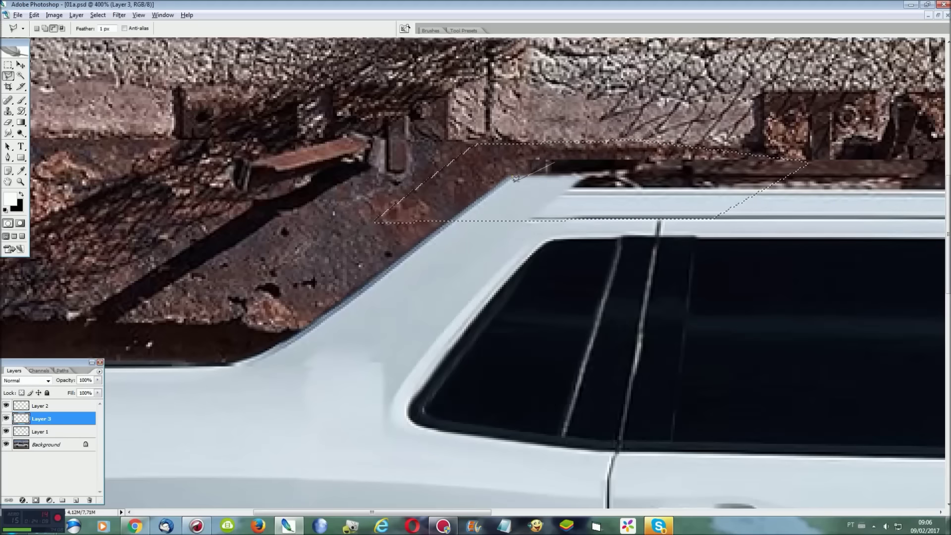
{"action": "left_click", "coordinate": [453, 225]}
{"action": "left_click", "coordinate": [283, 232]}
{"action": "left_click", "coordinate": [362, 145]}
{"action": "left_click", "coordinate": [450, 110]}
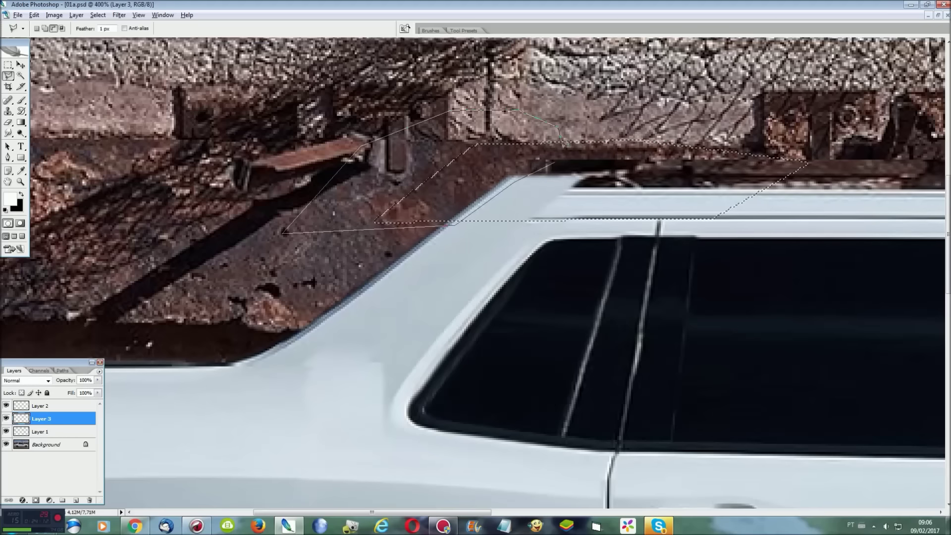
{"action": "left_click", "coordinate": [553, 161]}
{"action": "key", "text": "ctrl+d"}
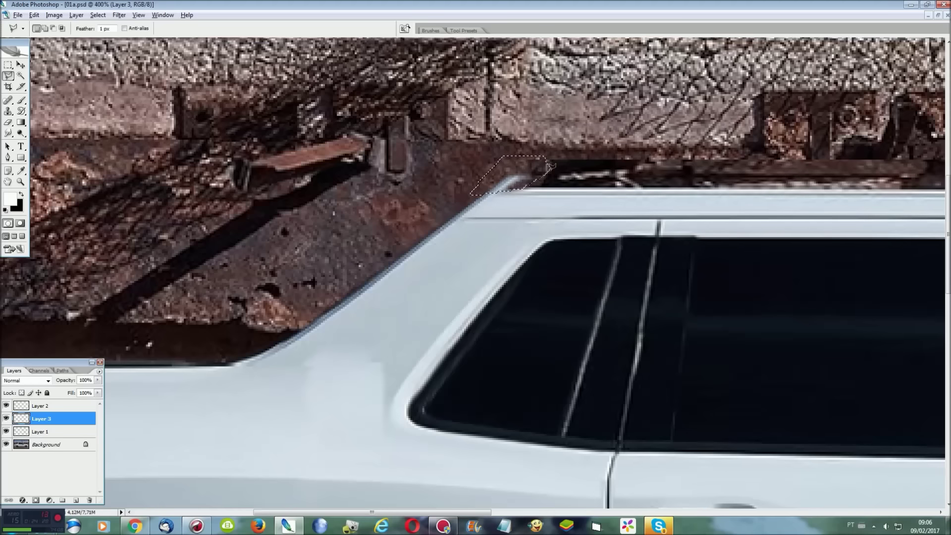
{"action": "key", "text": "ctrl+0"}
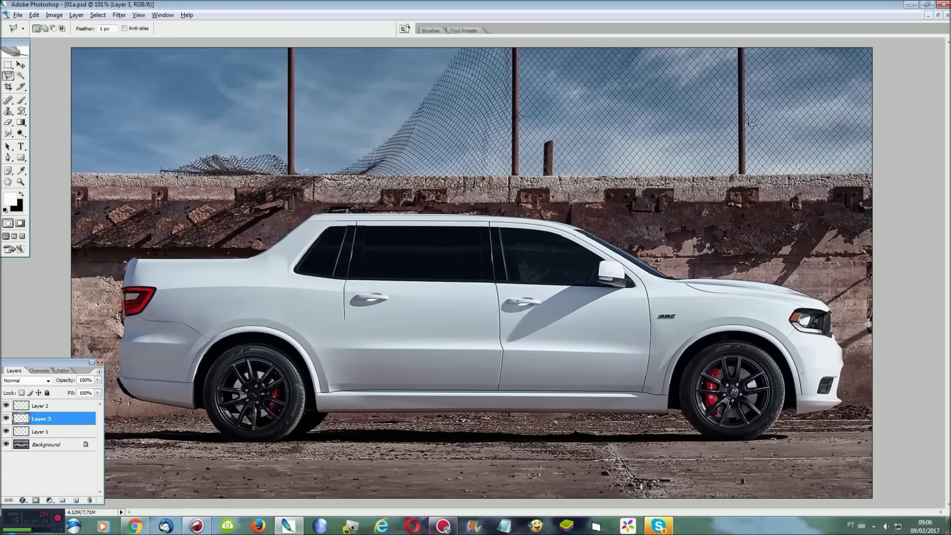
{"action": "left_click", "coordinate": [99, 363]}
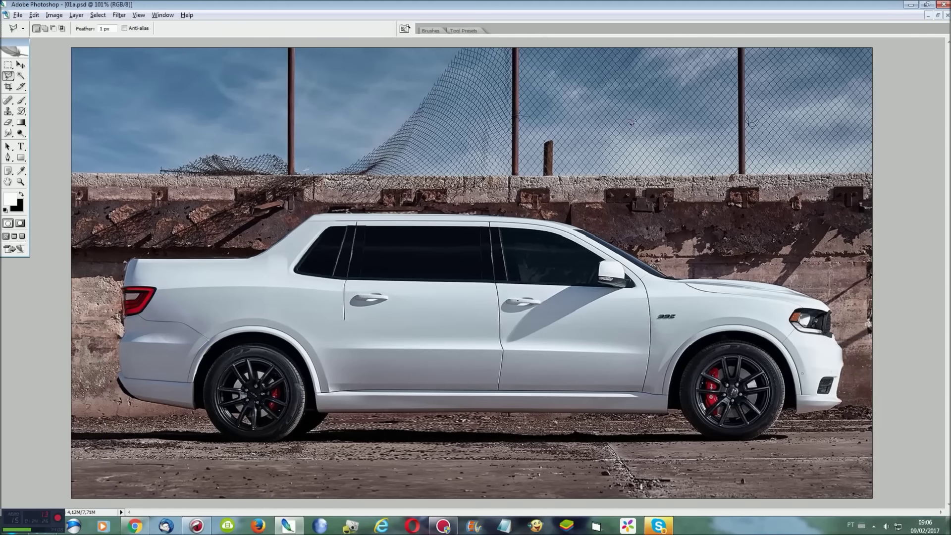
Zoom in and lasso the body panel behind the rear side window.
{"action": "key", "text": "ctrl+plus"}
{"action": "key", "text": "ctrl+plus"}
{"action": "key", "text": "ctrl+plus"}
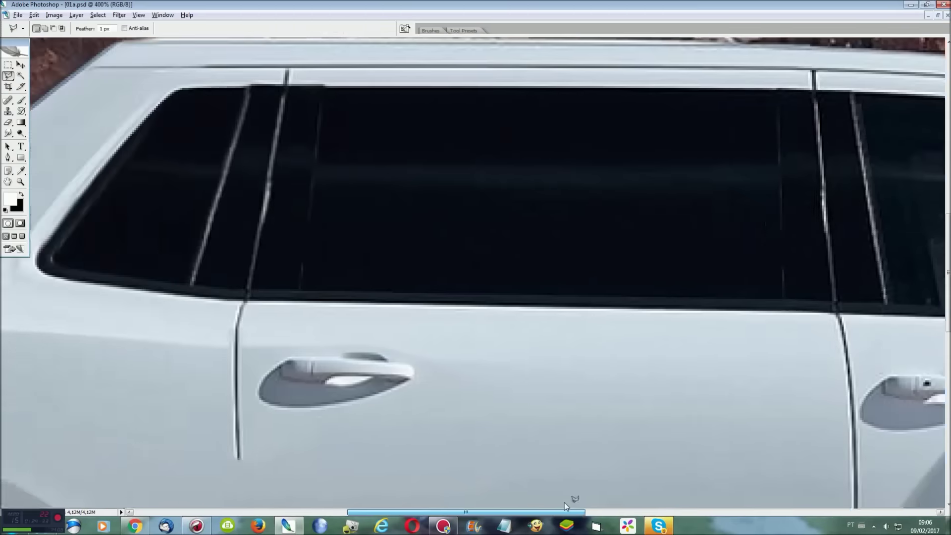
{"action": "left_click_drag", "start_coordinate": [569, 512], "coordinate": [355, 512]}
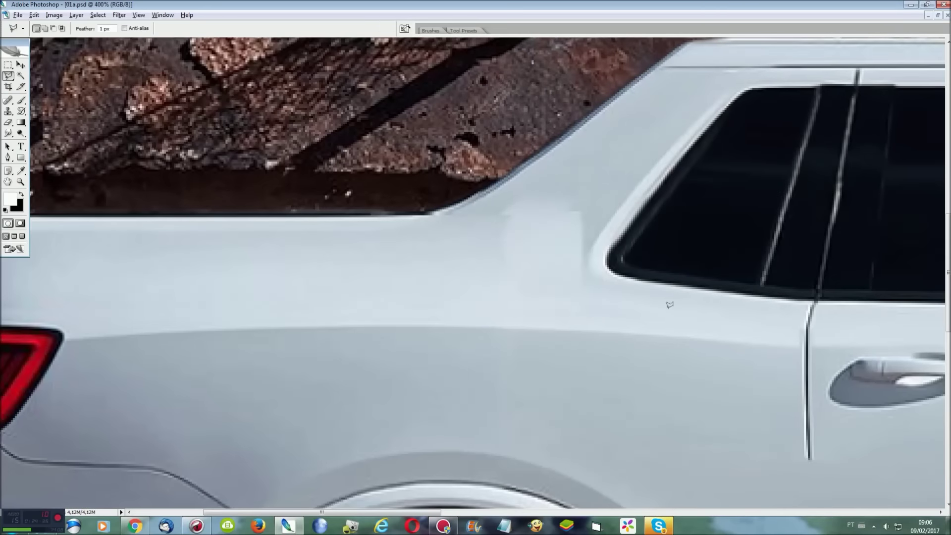
{"action": "left_click", "coordinate": [775, 317]}
{"action": "left_click", "coordinate": [647, 172]}
{"action": "left_click", "coordinate": [542, 175]}
{"action": "left_click", "coordinate": [457, 214]}
{"action": "left_click", "coordinate": [428, 308]}
{"action": "left_click", "coordinate": [775, 317]}
Smudge the selected panel, deselect, and blur the rear-window edge highlight.
{"action": "key", "text": "r"}
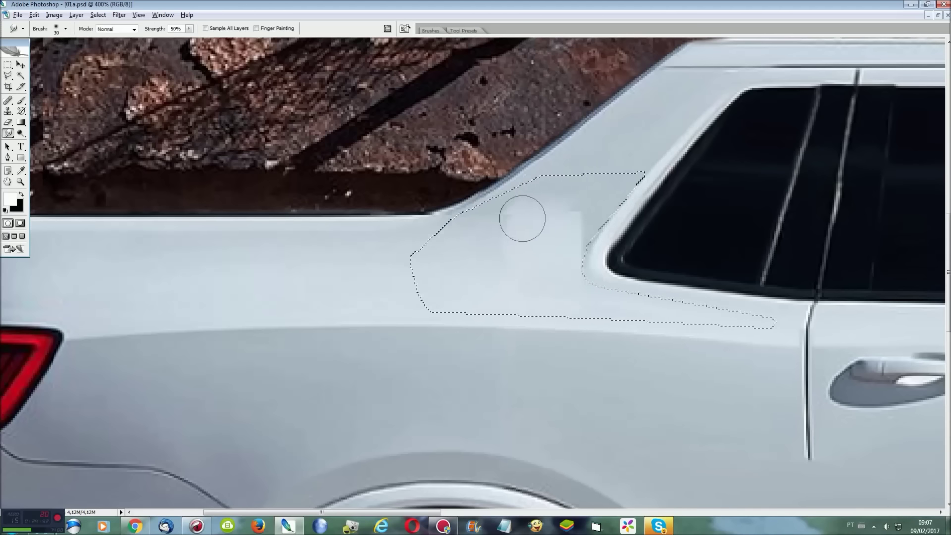
{"action": "left_click_drag", "start_coordinate": [559, 211], "coordinate": [557, 233]}
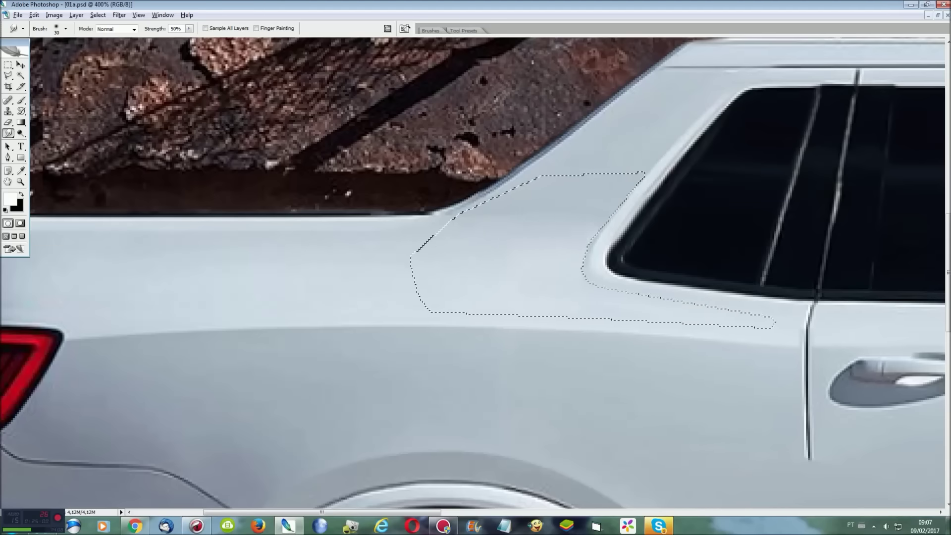
{"action": "key", "text": "ctrl+d"}
{"action": "right_click", "coordinate": [6, 133]}
{"action": "left_click", "coordinate": [39, 134]}
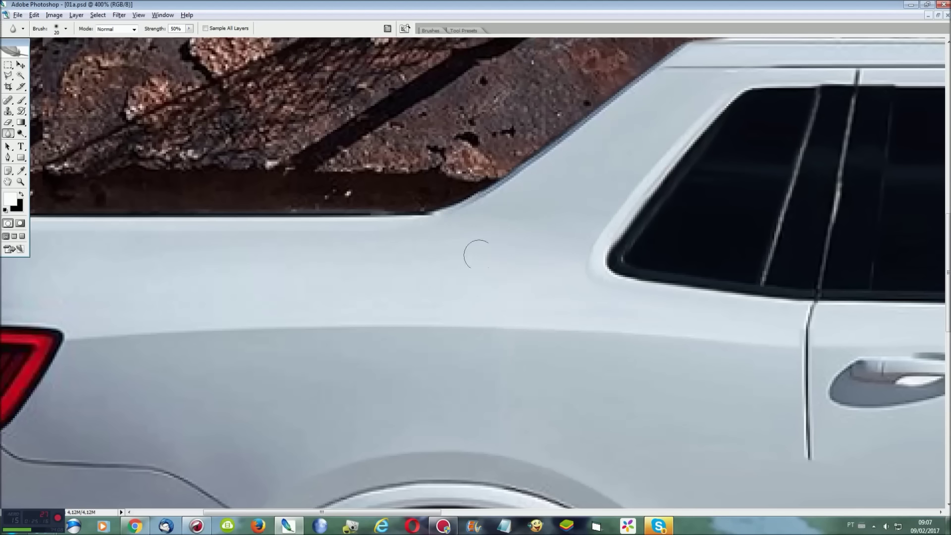
{"action": "left_click_drag", "start_coordinate": [638, 170], "coordinate": [601, 282]}
{"action": "key", "text": "ctrl+0"}
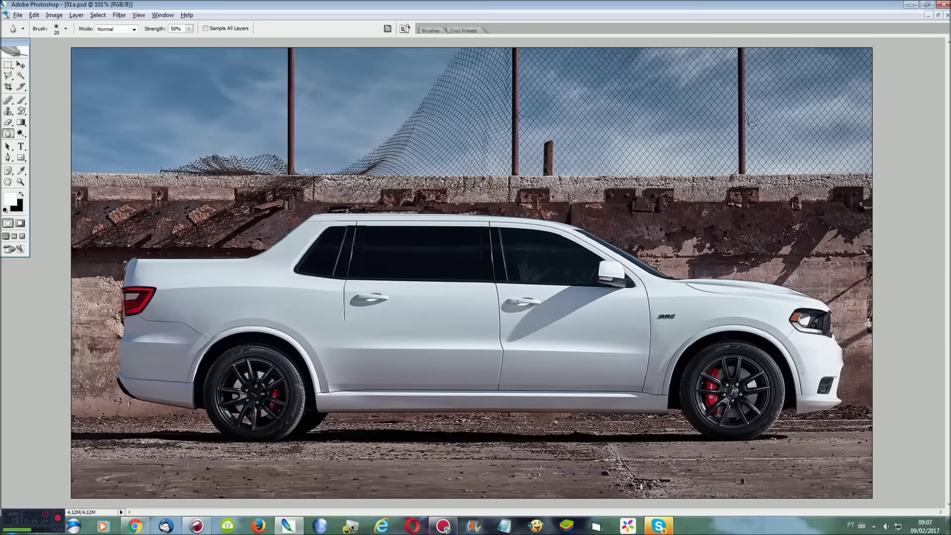
{"action": "key", "text": "ctrl+plus"}
{"action": "key", "text": "ctrl+plus"}
{"action": "key", "text": "ctrl+plus"}
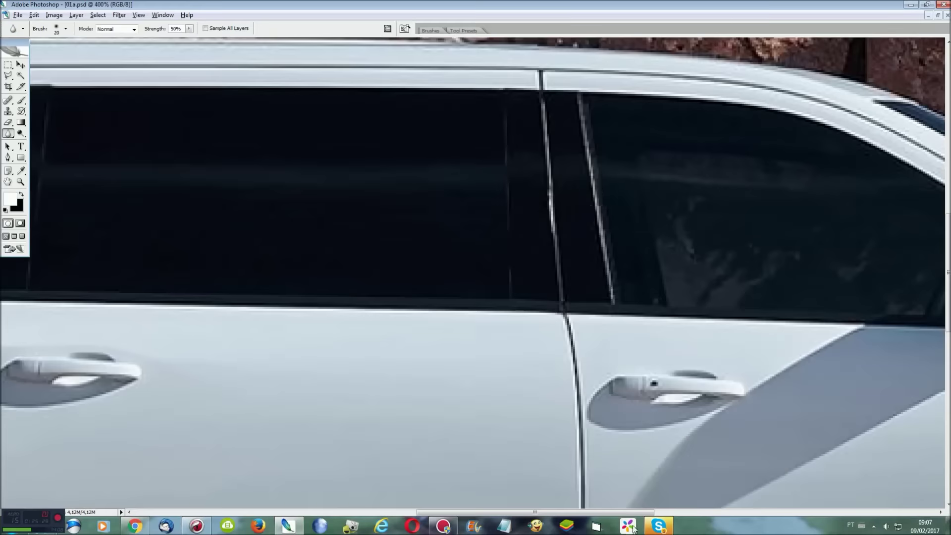
Lasso the tail corner, copy it to its own layer, and warp it into a rounder curve.
{"action": "left_click_drag", "start_coordinate": [634, 512], "coordinate": [352, 512]}
{"action": "scroll", "coordinate": [264, 234], "scroll_direction": "up", "scroll_amount": 1}
{"action": "key", "text": "l"}
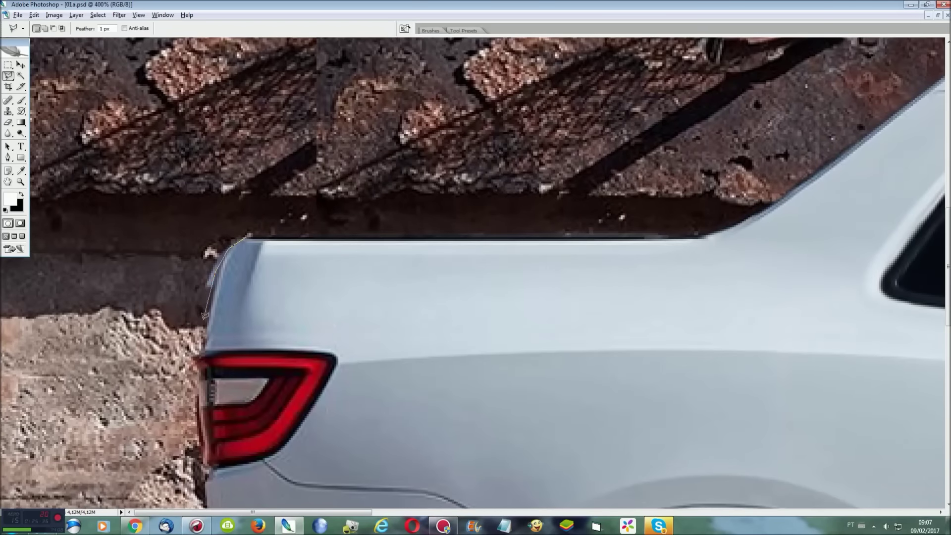
{"action": "left_click", "coordinate": [153, 299]}
{"action": "double_click", "coordinate": [249, 234]}
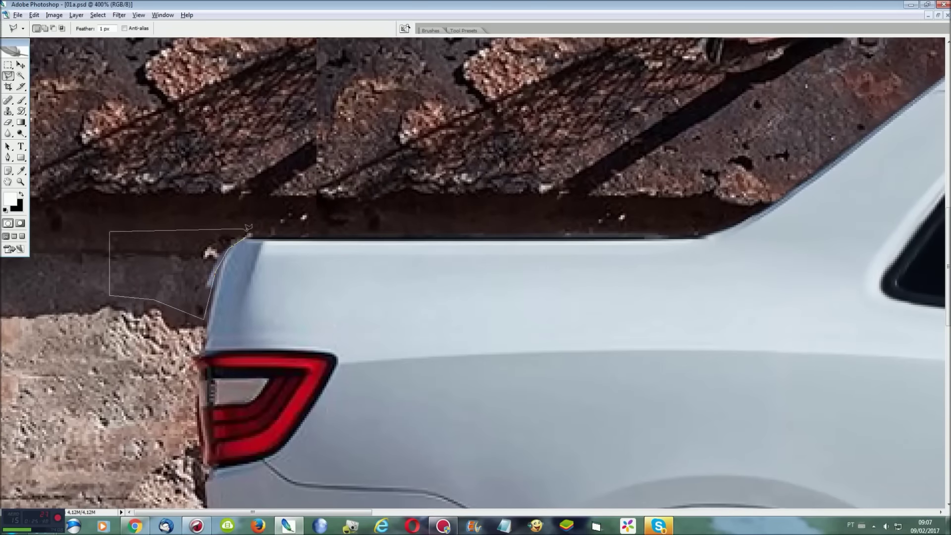
{"action": "key", "text": "ctrl+j"}
{"action": "key", "text": "ctrl+t"}
{"action": "right_click", "coordinate": [223, 247]}
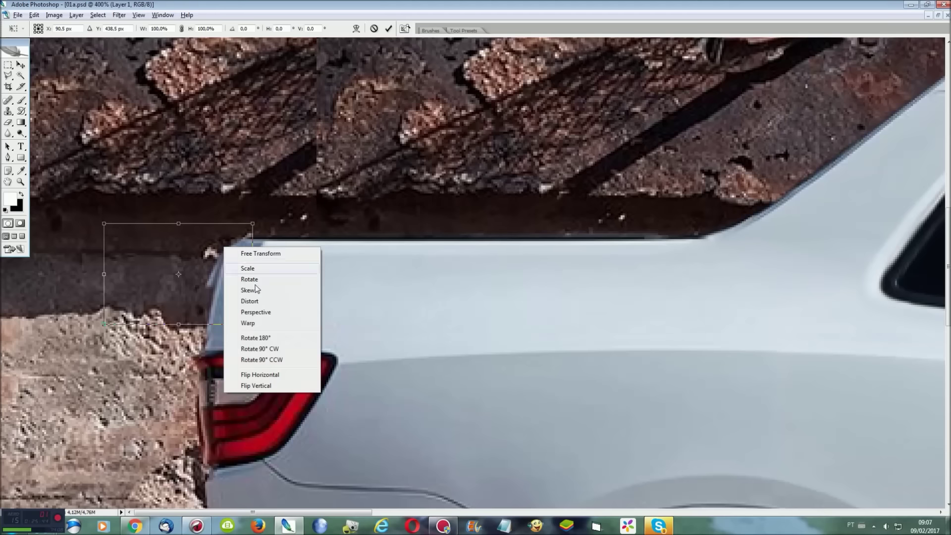
{"action": "left_click", "coordinate": [255, 324]}
{"action": "left_click_drag", "start_coordinate": [213, 272], "coordinate": [226, 272]}
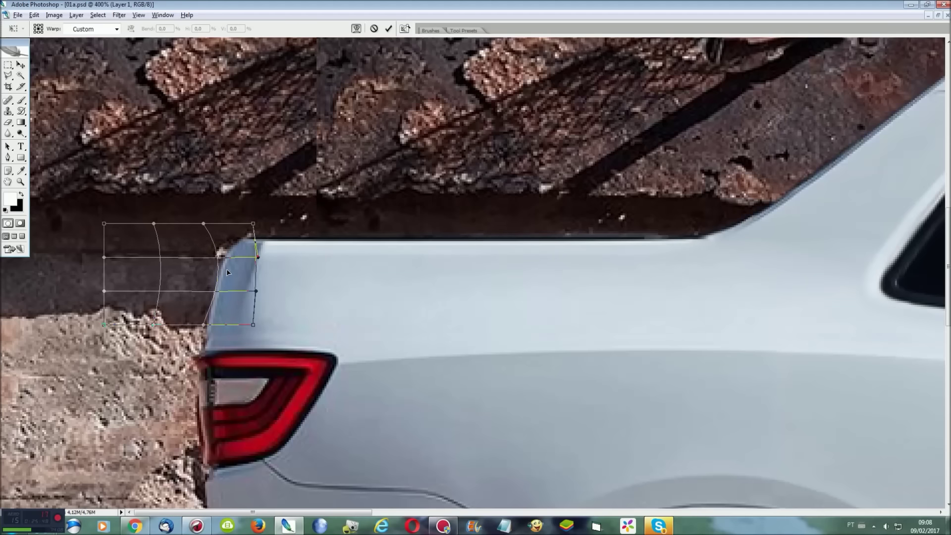
{"action": "key", "text": "Return"}
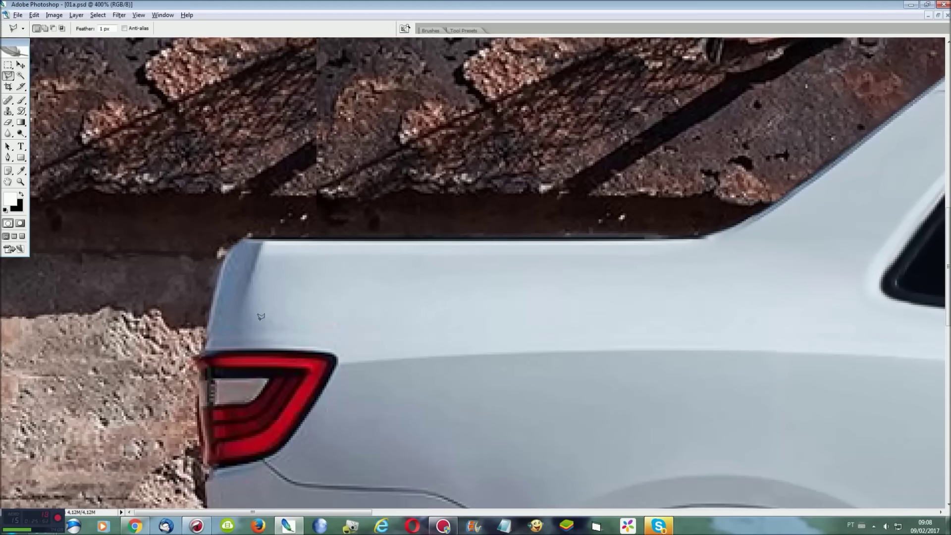
Lasso the rear deck strip, copy it to a new layer, and skew its top.
{"action": "left_click", "coordinate": [207, 336]}
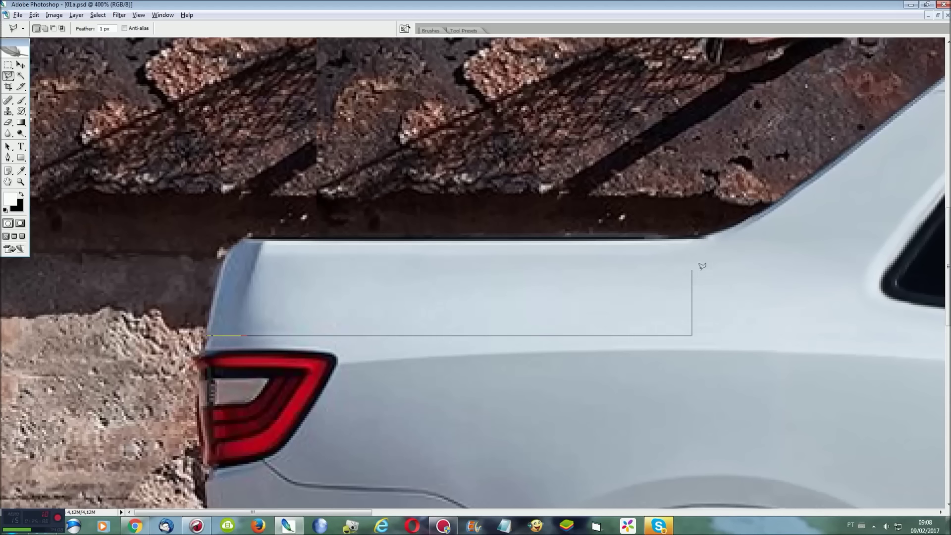
{"action": "left_click", "coordinate": [694, 232]}
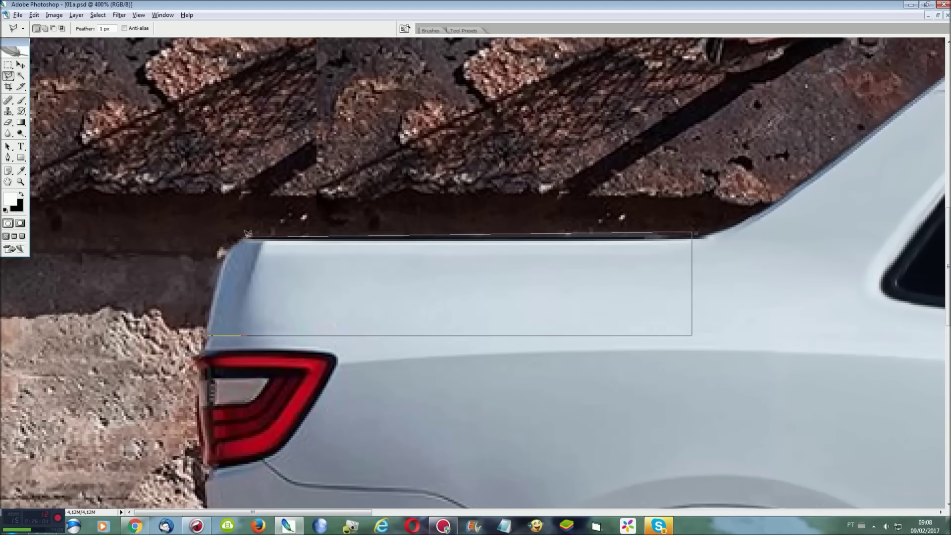
{"action": "left_click", "coordinate": [206, 331]}
{"action": "key", "text": "ctrl+0"}
{"action": "key", "text": "ctrl+j"}
{"action": "key", "text": "ctrl+t"}
{"action": "right_click", "coordinate": [221, 268]}
{"action": "left_click", "coordinate": [250, 308]}
{"action": "mouse_move", "coordinate": [187, 255]}
{"action": "left_mouse_down"}
{"action": "mouse_move", "coordinate": [210, 255]}
{"action": "mouse_move", "coordinate": [200, 255]}
{"action": "left_mouse_up"}
{"action": "key", "text": "Return"}
Zoom in on the rear deck and warp the deck layer.
{"action": "key", "text": "l"}
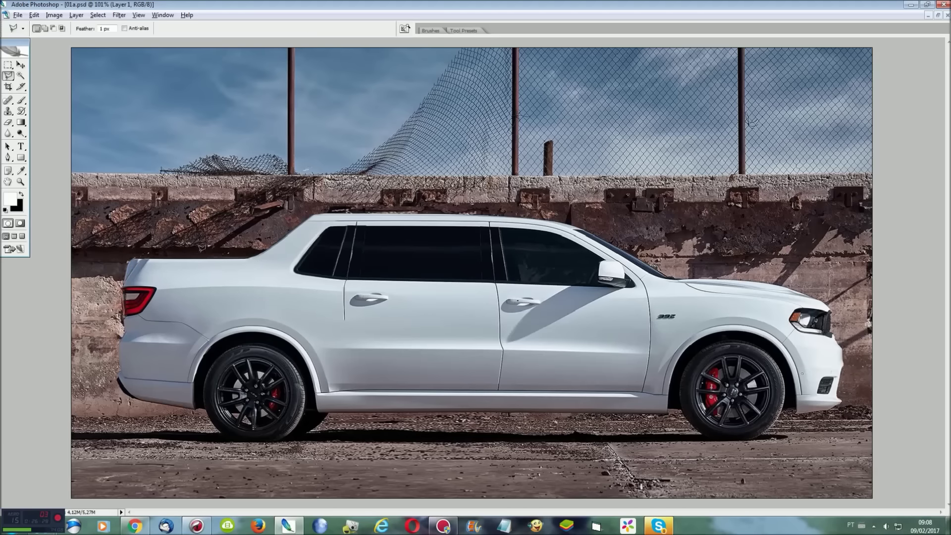
{"action": "key", "text": "ctrl+plus"}
{"action": "key", "text": "ctrl+plus"}
{"action": "key", "text": "ctrl+plus"}
{"action": "left_click_drag", "start_coordinate": [535, 515], "coordinate": [278, 485]}
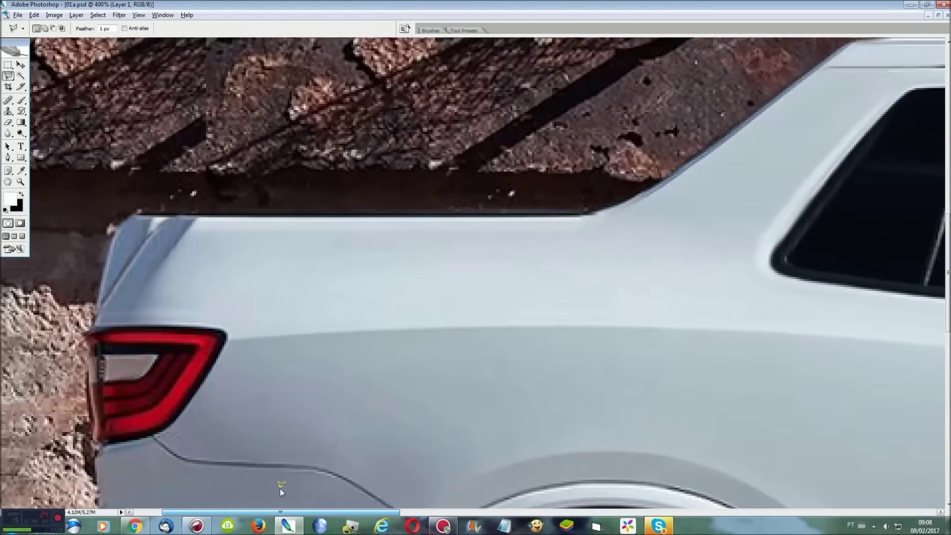
{"action": "key", "text": "ctrl+t"}
{"action": "right_click", "coordinate": [633, 217]}
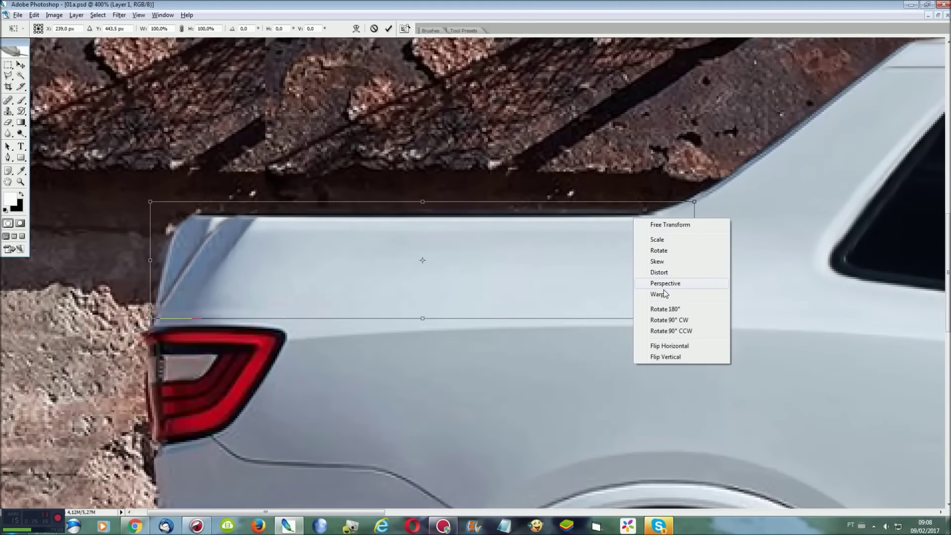
{"action": "left_click", "coordinate": [657, 294]}
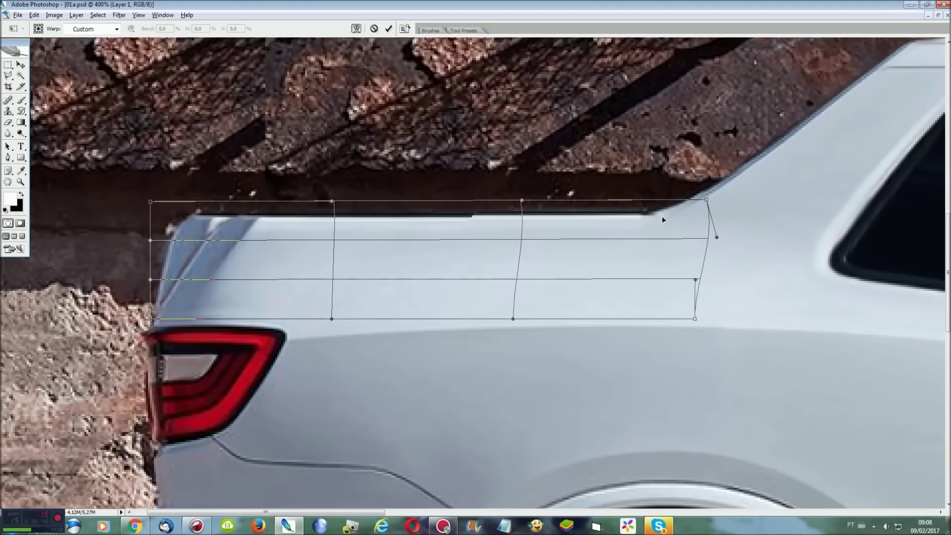
{"action": "key", "text": "Return"}
Lasso along the deck's top edge and lower panel, then clear the selection.
{"action": "key", "text": "l"}
{"action": "left_click", "coordinate": [675, 219]}
{"action": "left_click", "coordinate": [646, 224]}
{"action": "left_click", "coordinate": [525, 224]}
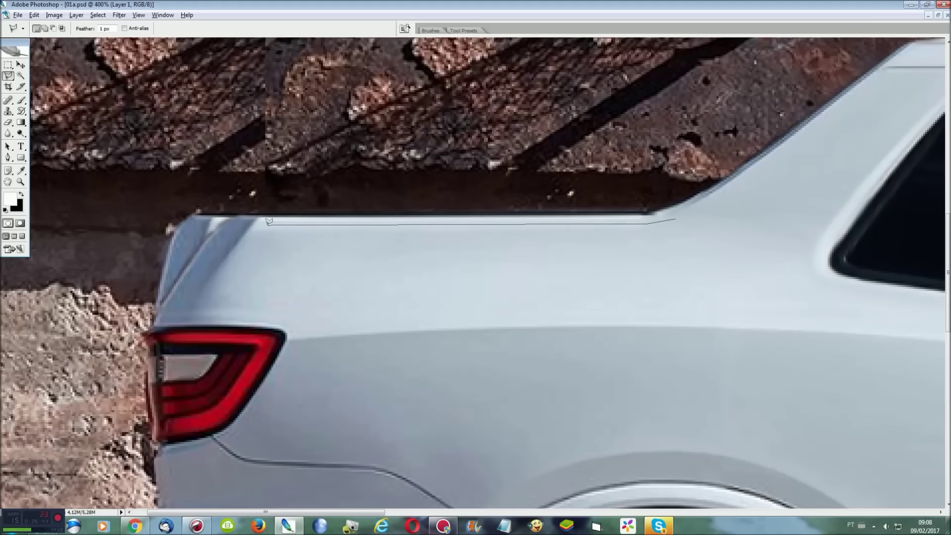
{"action": "left_click", "coordinate": [228, 292]}
{"action": "left_click", "coordinate": [302, 317]}
{"action": "left_click", "coordinate": [723, 299]}
{"action": "double_click", "coordinate": [751, 241]}
{"action": "key", "text": "ctrl+d"}
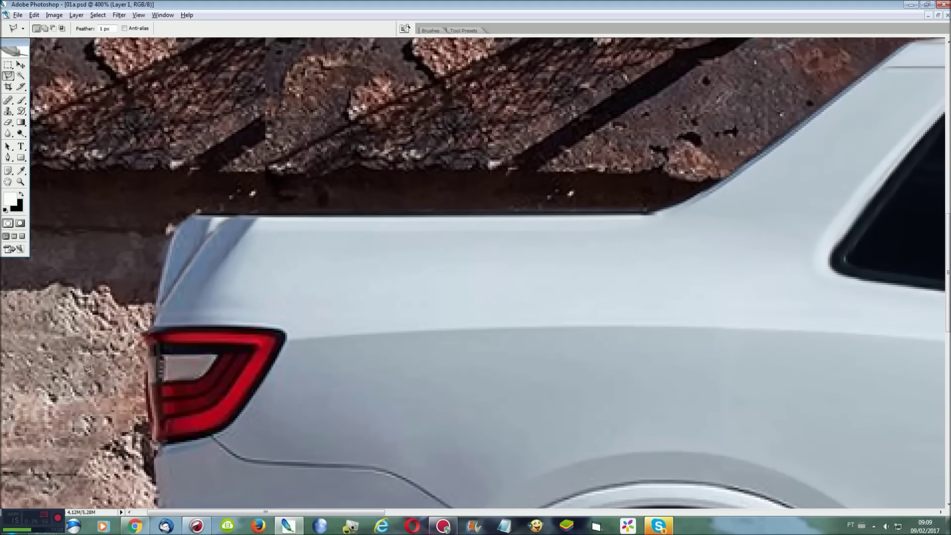
With the Background layer active, lasso the area above the tail corner.
{"action": "key", "text": "F7"}
{"action": "left_click", "coordinate": [45, 419]}
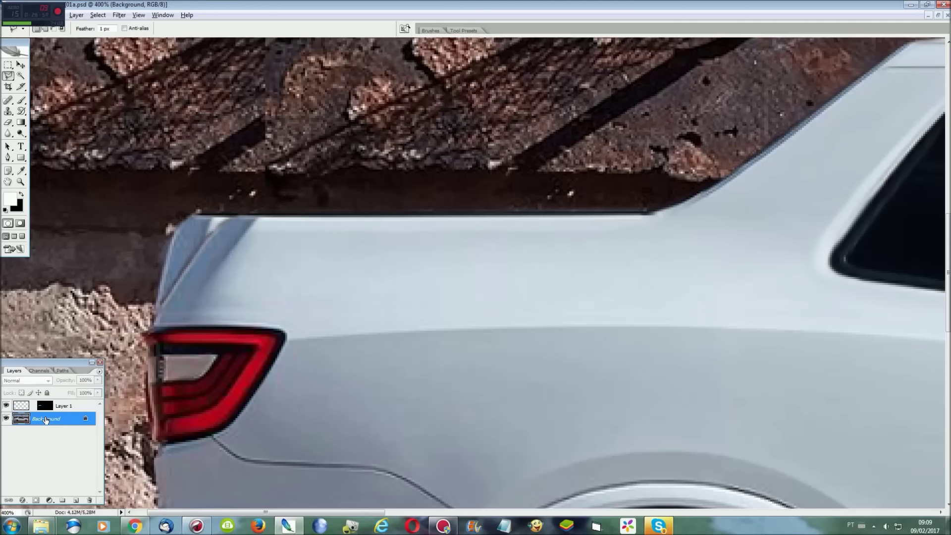
{"action": "left_click", "coordinate": [254, 184]}
{"action": "left_click", "coordinate": [194, 295]}
{"action": "left_click", "coordinate": [95, 195]}
{"action": "left_click", "coordinate": [126, 179]}
{"action": "double_click", "coordinate": [232, 189]}
Copy the corner to a new layer, nudge it right, and stretch it wider on both sides.
{"action": "key", "text": "ctrl+j"}
{"action": "key", "text": "ctrl+t"}
{"action": "key", "text": "shift+Right"}
{"action": "key", "text": "shift+Right"}
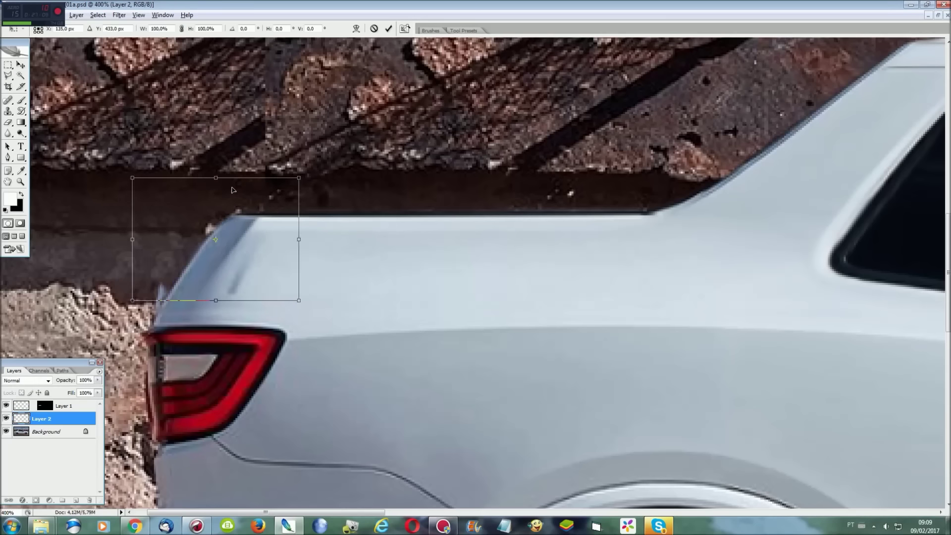
{"action": "key", "text": "shift+Right"}
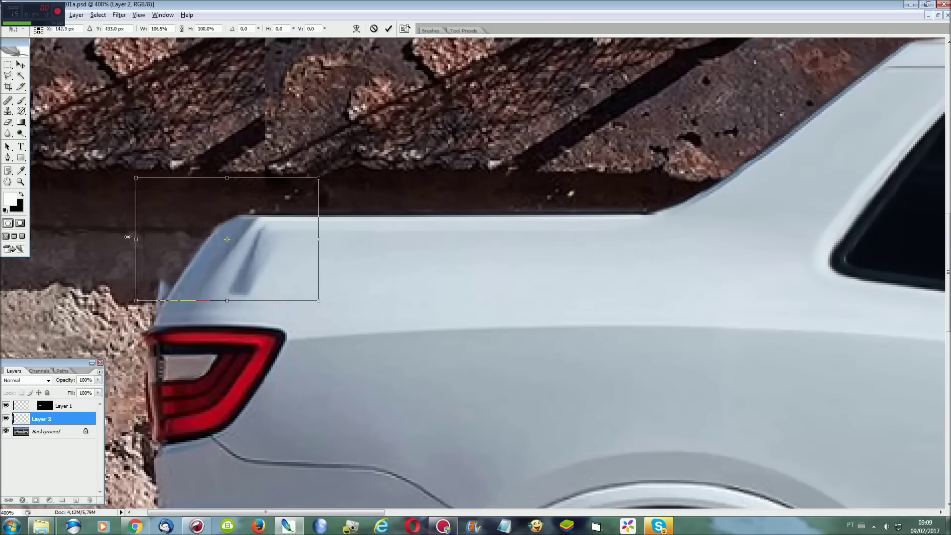
{"action": "left_click_drag", "start_coordinate": [153, 237], "coordinate": [89, 238]}
{"action": "left_click_drag", "start_coordinate": [322, 238], "coordinate": [363, 242]}
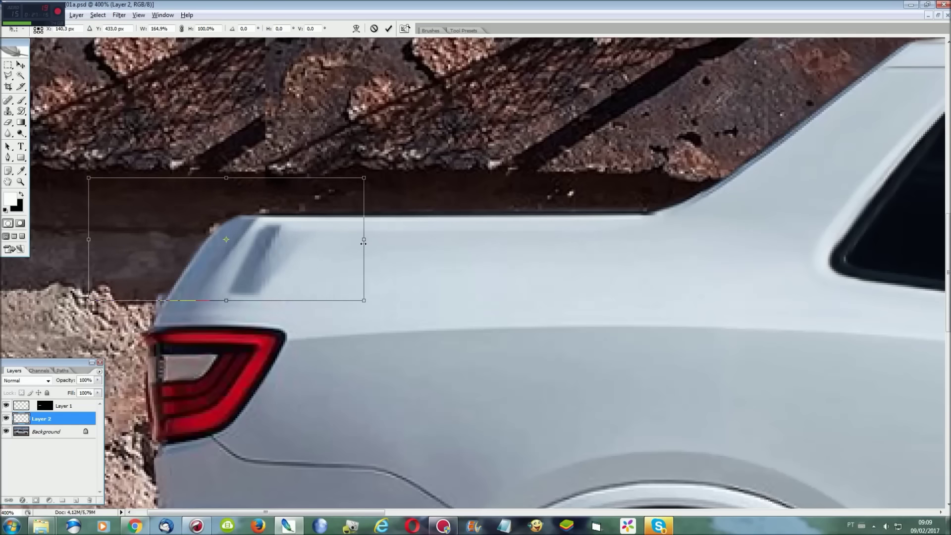
{"action": "key", "text": "Return"}
Lasso along the car's tail edge, then draw a smaller selection at the corner.
{"action": "left_click", "coordinate": [260, 217]}
{"action": "left_click", "coordinate": [220, 231]}
{"action": "left_click", "coordinate": [169, 314]}
{"action": "left_click", "coordinate": [198, 318]}
{"action": "left_click", "coordinate": [383, 302]}
{"action": "double_click", "coordinate": [402, 279]}
{"action": "left_click", "coordinate": [183, 270]}
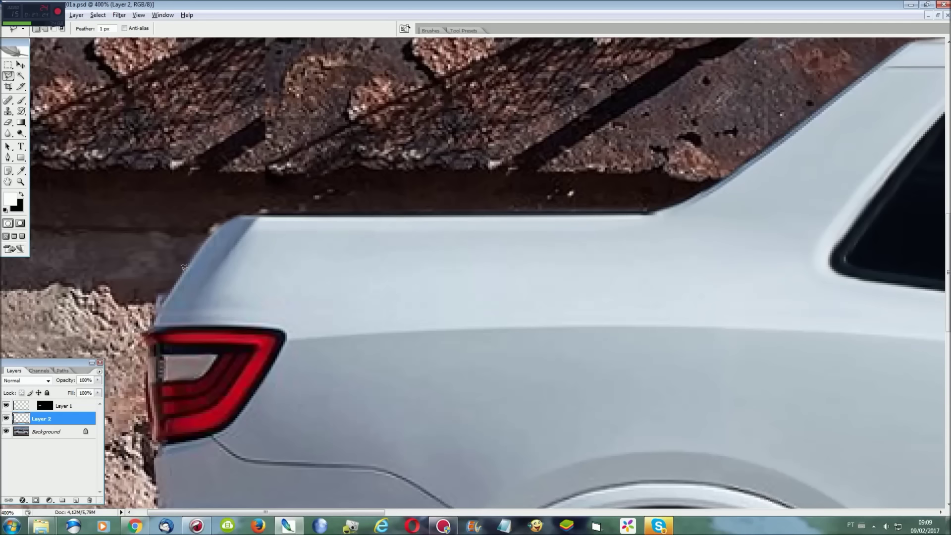
{"action": "left_click", "coordinate": [121, 257]}
{"action": "double_click", "coordinate": [184, 246]}
Merge the patch layers, copy the selection to a masked layer, and widen it to about 143%.
{"action": "key", "text": "ctrl+shift+e"}
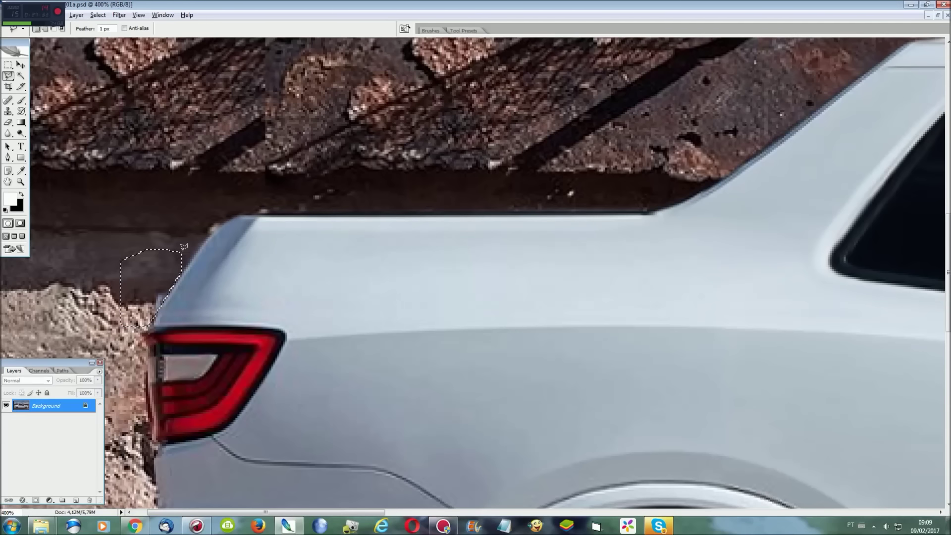
{"action": "key", "text": "ctrl+j"}
{"action": "key", "text": "ctrl+t"}
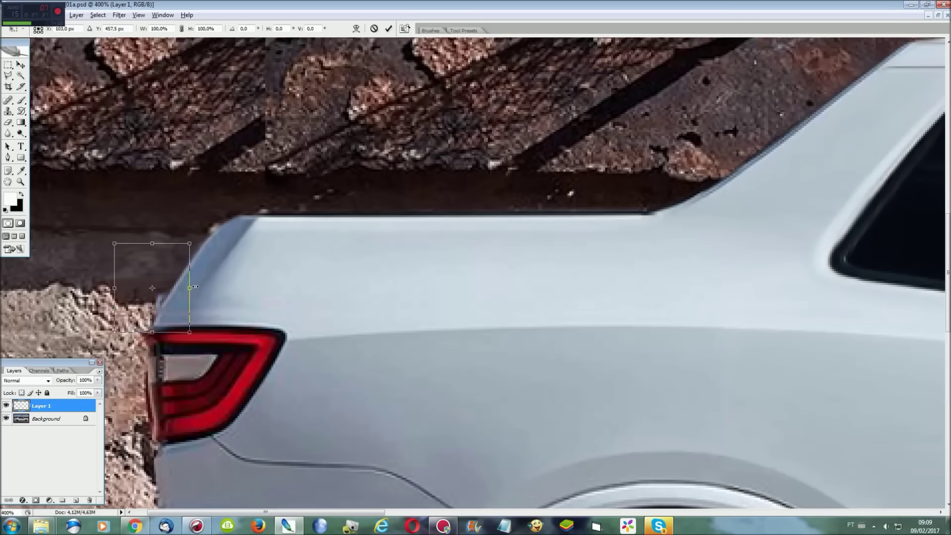
{"action": "key", "text": "Return"}
{"action": "key", "text": "l"}
{"action": "key", "text": "ctrl+t"}
{"action": "left_click_drag", "start_coordinate": [190, 287], "coordinate": [226, 291]}
{"action": "key", "text": "Return"}
{"action": "key", "text": "ctrl+0"}
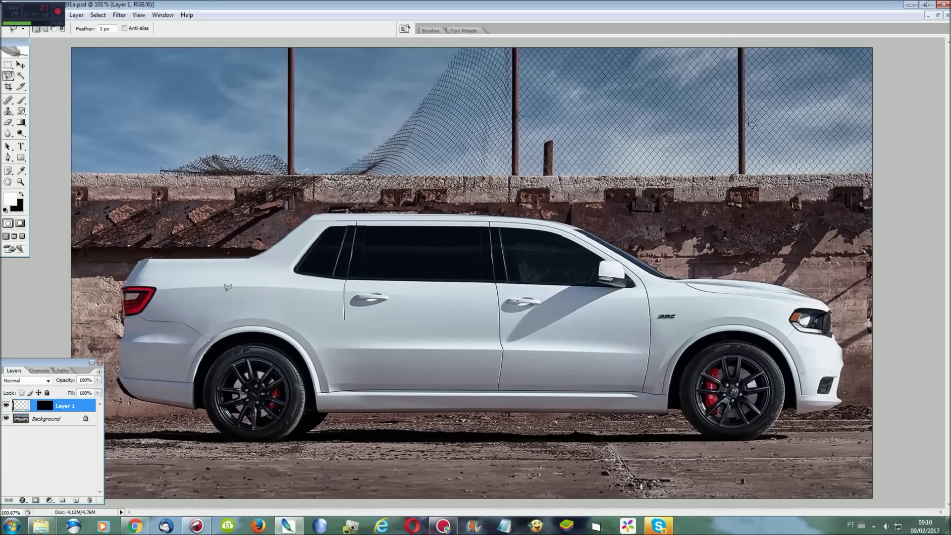
Merge Layer 1 down into Background, then zoom to 300% on the side doors.
{"action": "key", "text": "ctrl+e"}
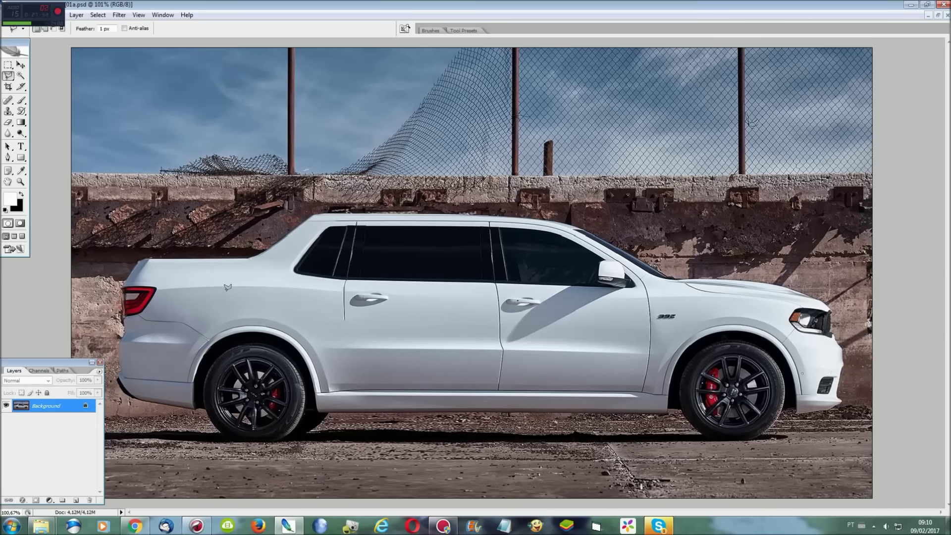
{"action": "key", "text": "ctrl+plus"}
{"action": "key", "text": "ctrl+plus"}
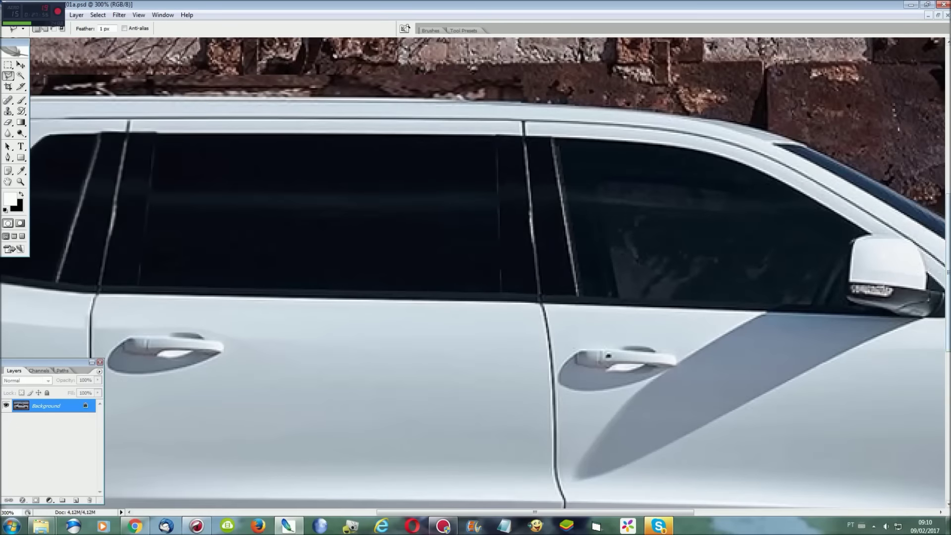
{"action": "scroll", "coordinate": [559, 204], "scroll_direction": "down", "scroll_amount": 3}
{"action": "scroll", "coordinate": [559, 204], "scroll_direction": "down", "scroll_amount": 3}
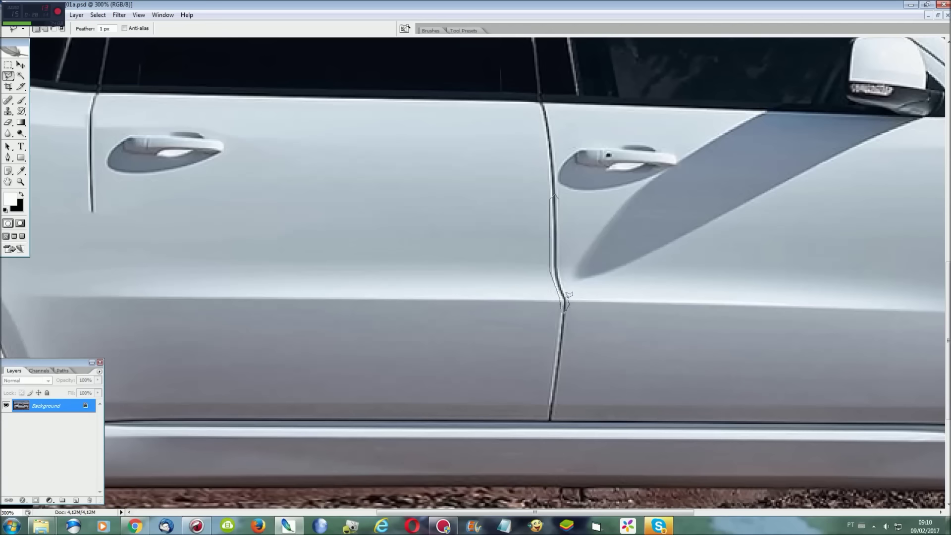
Copy the kinked middle door seam to a layer, flip it, and move it to the rear door's edge.
{"action": "left_click", "coordinate": [554, 196]}
{"action": "key", "text": "ctrl+j"}
{"action": "key", "text": "ctrl+t"}
{"action": "right_click", "coordinate": [561, 208]}
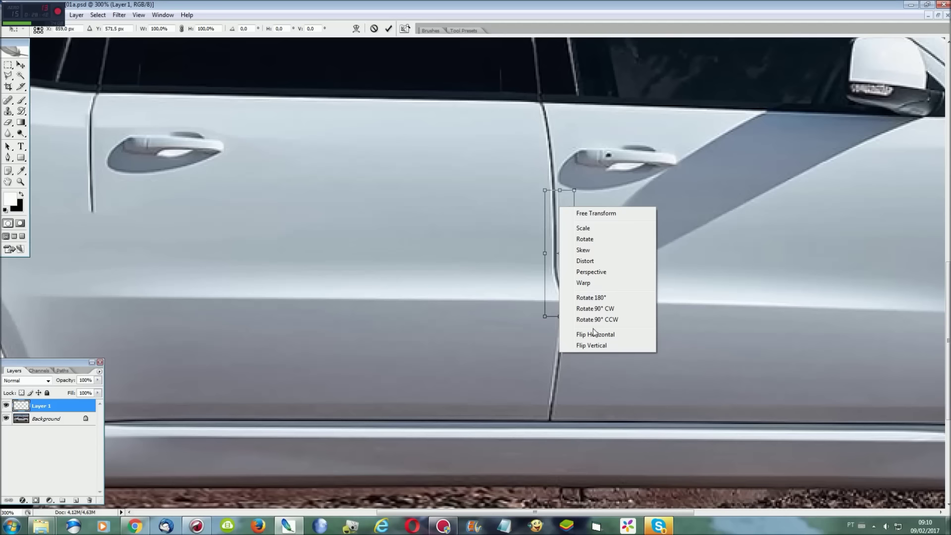
{"action": "left_click", "coordinate": [589, 394]}
{"action": "key", "text": "shift+Left"}
{"action": "key", "text": "shift+Left"}
{"action": "key", "text": "shift+Left"}
{"action": "key", "text": "shift+Left"}
{"action": "key", "text": "shift+Left"}
{"action": "key", "text": "shift+Left"}
{"action": "key", "text": "shift+Left"}
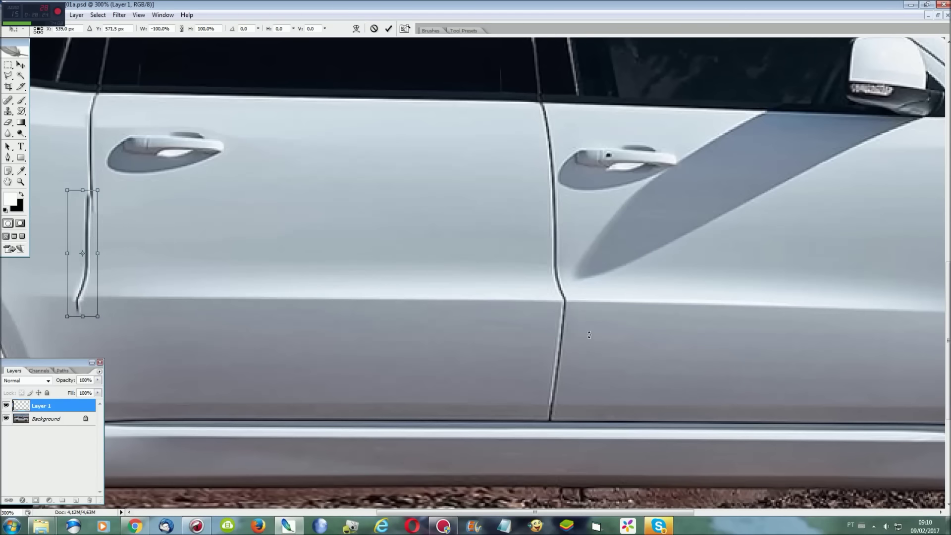
{"action": "key", "text": "Right"}
{"action": "key", "text": "Right"}
{"action": "key", "text": "Up"}
{"action": "key", "text": "Up"}
{"action": "key", "text": "Up"}
{"action": "key", "text": "Up"}
{"action": "key", "text": "Up"}
{"action": "key", "text": "Up"}
{"action": "key", "text": "Down"}
{"action": "key", "text": "Down"}
{"action": "key", "text": "Down"}
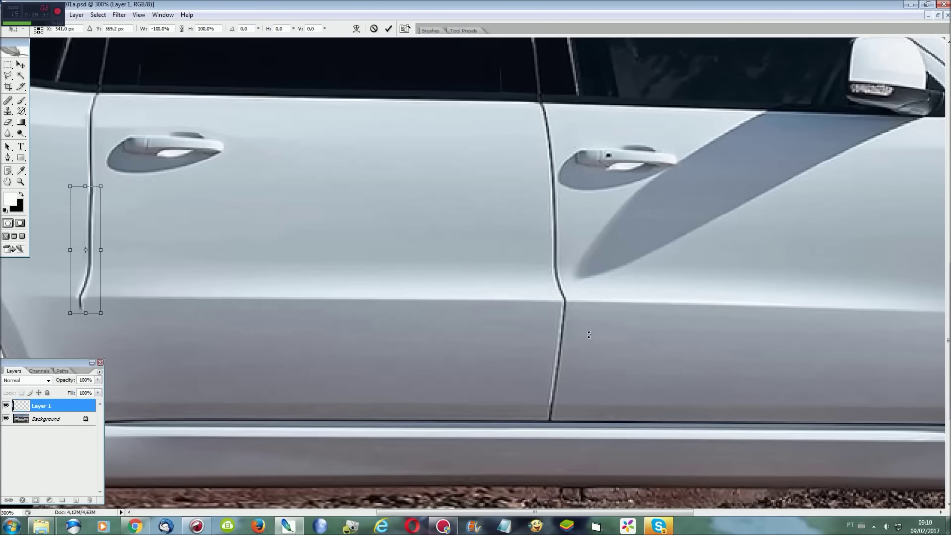
Skew the flipped seam strip so its lower end slants right, and commit it.
{"action": "right_click", "coordinate": [82, 273]}
{"action": "left_click", "coordinate": [104, 313]}
{"action": "left_click_drag", "start_coordinate": [85, 312], "coordinate": [100, 314]}
{"action": "key", "text": "Return"}
{"action": "key", "text": "l"}
{"action": "key", "text": "ctrl+t"}
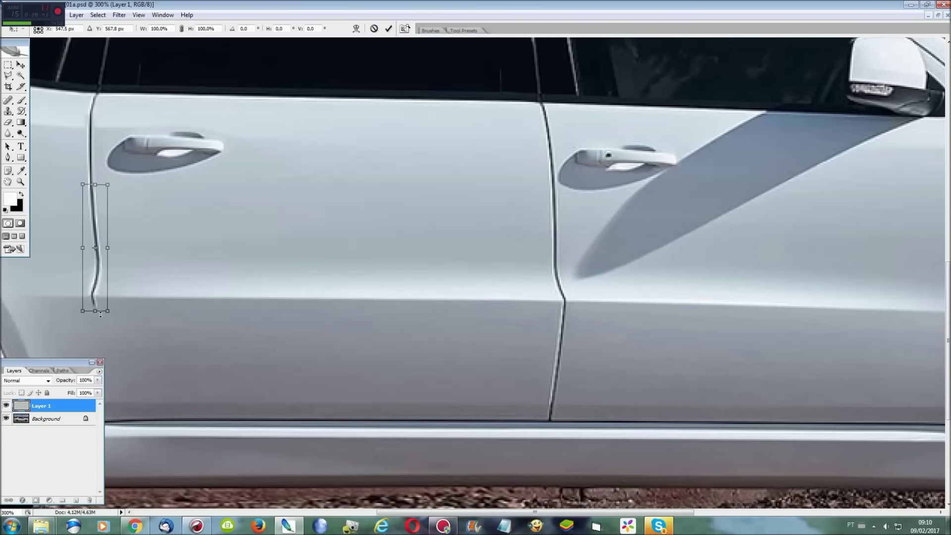
{"action": "key", "text": "Return"}
Merge the flipped seam strip down into the background image.
{"action": "key", "text": "ctrl+plus"}
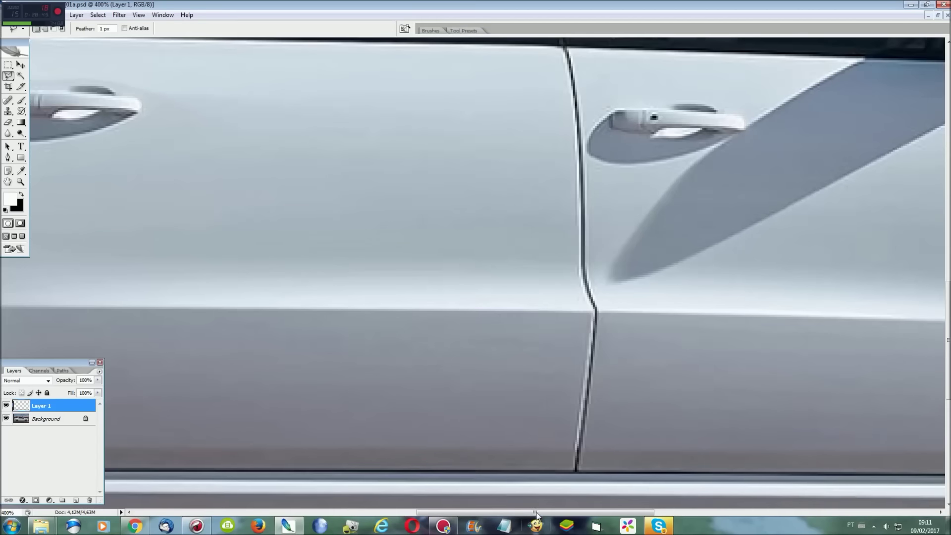
{"action": "left_click_drag", "start_coordinate": [536, 513], "coordinate": [431, 513]}
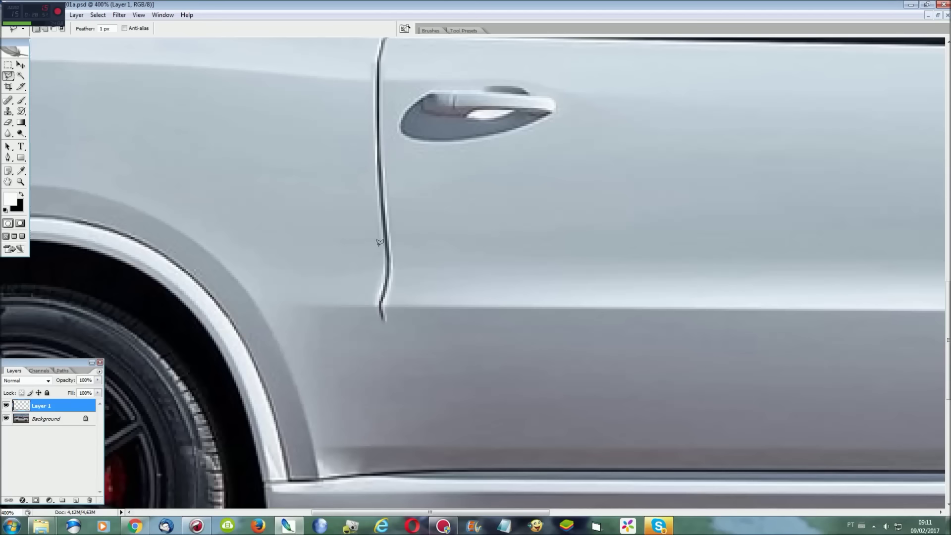
{"action": "left_click", "coordinate": [376, 301]}
{"action": "double_click", "coordinate": [329, 259]}
{"action": "key", "text": "ctrl+0"}
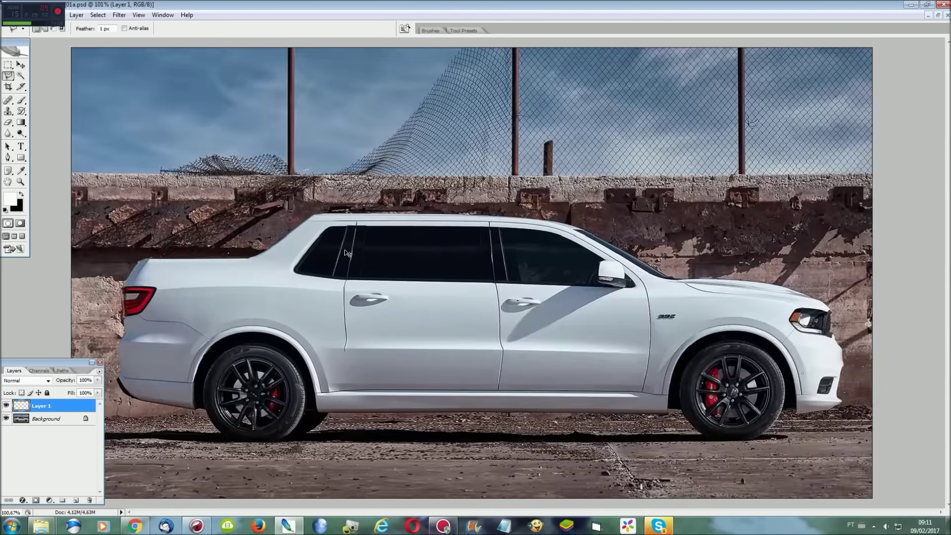
{"action": "key", "text": "ctrl+e"}
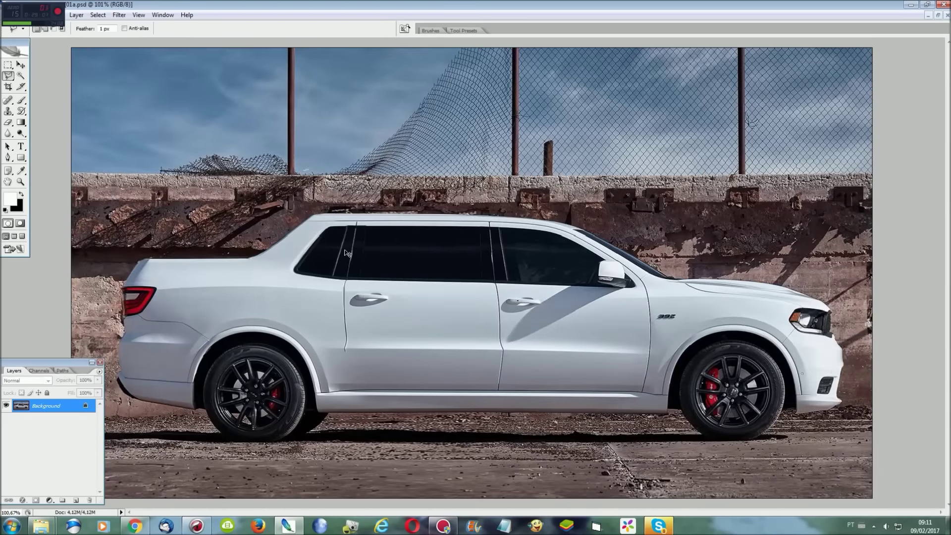
Select the lower middle seam below the kink and copy it onto its own layer.
{"action": "key", "text": "ctrl+plus"}
{"action": "key", "text": "ctrl+plus"}
{"action": "key", "text": "ctrl+plus"}
{"action": "scroll", "coordinate": [476, 273], "scroll_direction": "down", "scroll_amount": 5}
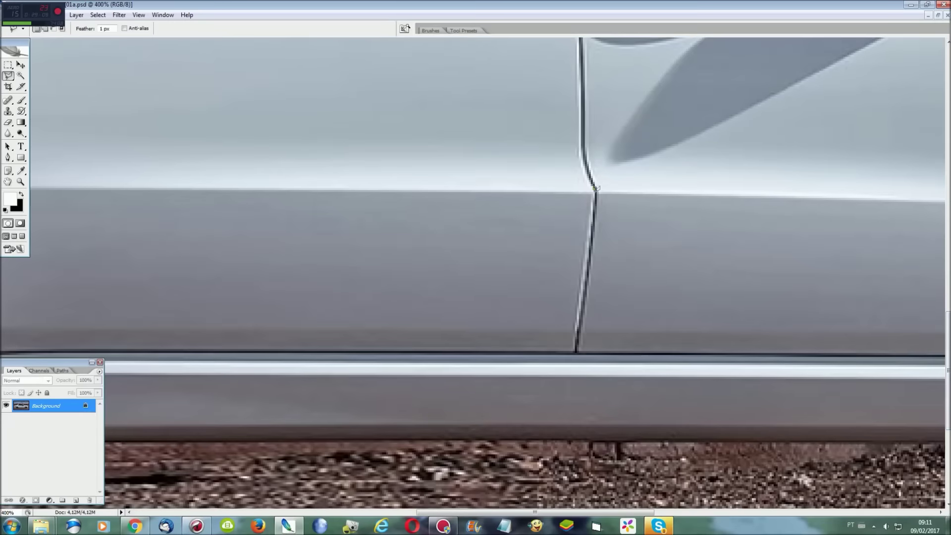
{"action": "left_click", "coordinate": [589, 201]}
{"action": "left_click", "coordinate": [583, 328]}
{"action": "left_click", "coordinate": [602, 199]}
{"action": "key", "text": "ctrl+j"}
{"action": "key", "text": "ctrl+t"}
Flip the seam copy, position it under the rear door's kink, and outline a nearby panel patch.
{"action": "right_click", "coordinate": [588, 230]}
{"action": "left_click", "coordinate": [684, 360]}
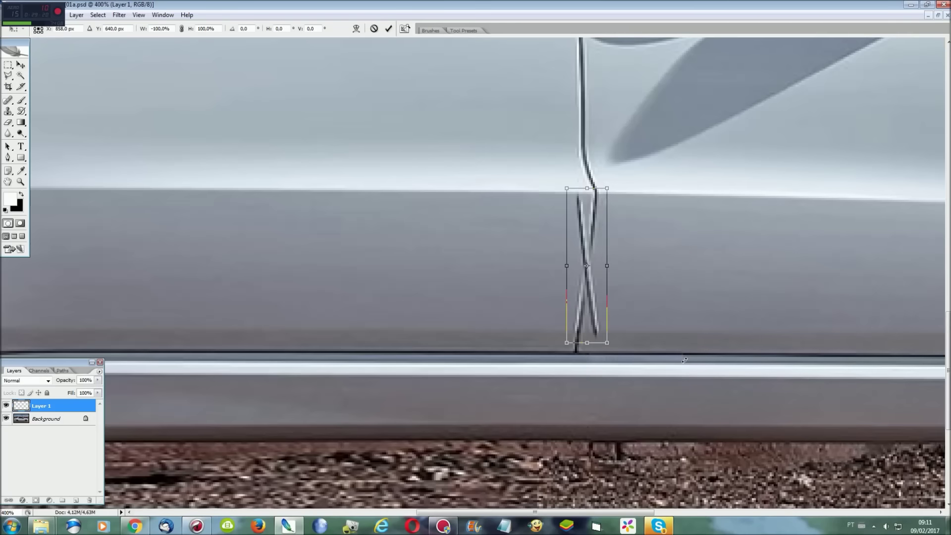
{"action": "left_click_drag", "start_coordinate": [552, 515], "coordinate": [477, 501]}
{"action": "key", "text": "shift+Left"}
{"action": "key", "text": "shift+Left"}
{"action": "key", "text": "shift+Left"}
{"action": "key", "text": "shift+Left"}
{"action": "key", "text": "shift+Left"}
{"action": "key", "text": "shift+Left"}
{"action": "key", "text": "Right"}
{"action": "key", "text": "Right"}
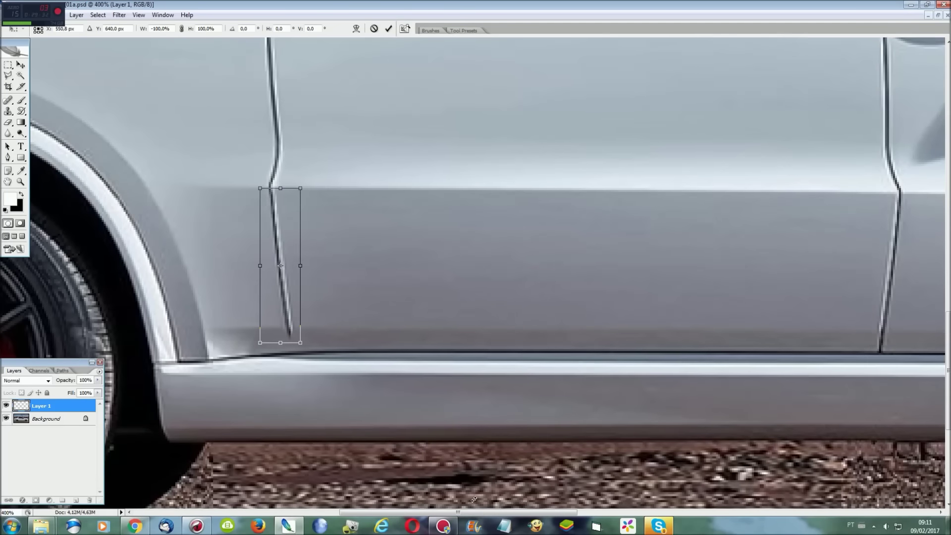
{"action": "key", "text": "Up"}
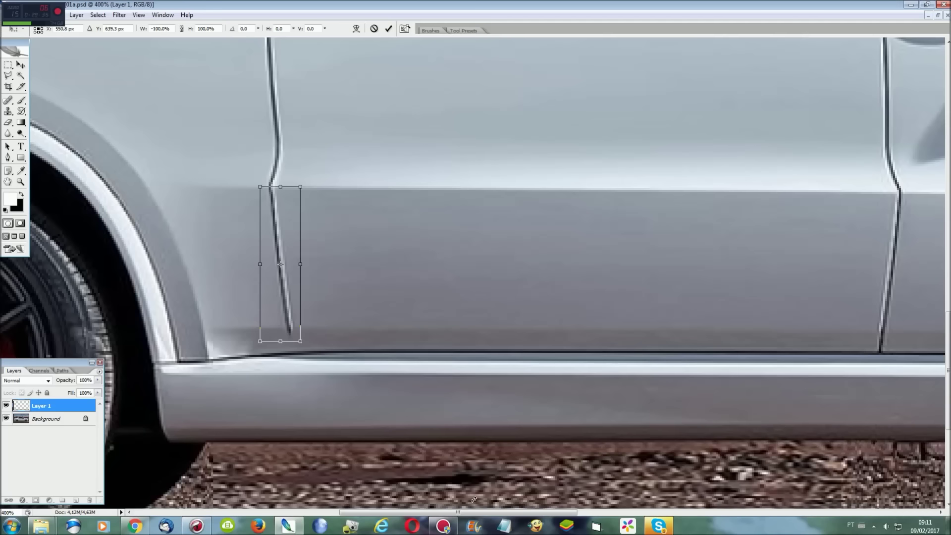
{"action": "key", "text": "Return"}
{"action": "key", "text": "l"}
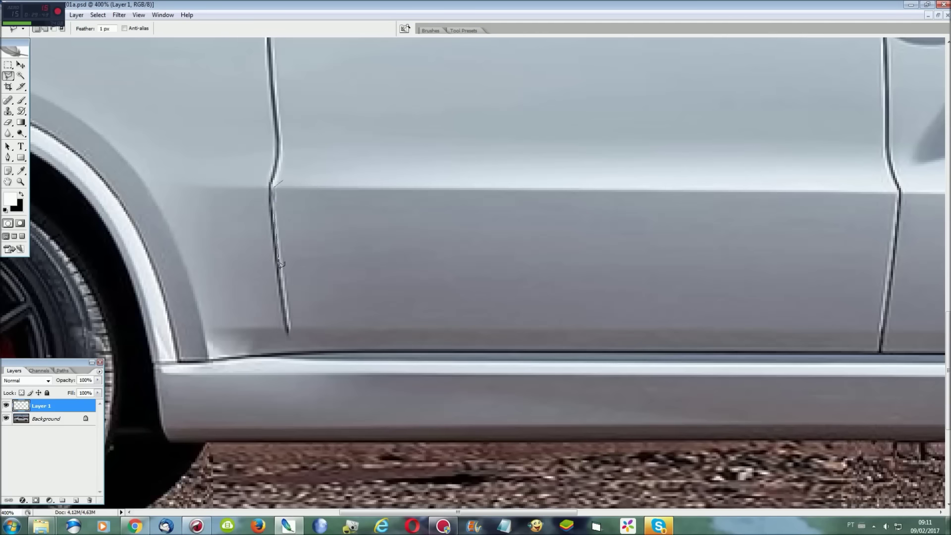
{"action": "mouse_move", "coordinate": [275, 203]}
{"action": "left_mouse_down"}
{"action": "mouse_move", "coordinate": [350, 340]}
{"action": "mouse_move", "coordinate": [421, 157]}
{"action": "left_mouse_up"}
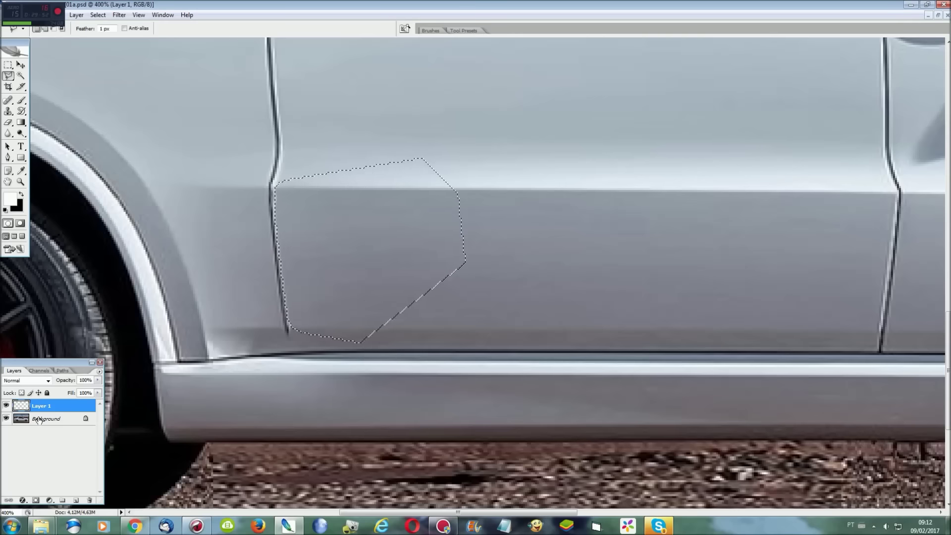
Copy the outlined panel patch to a layer, then cancel and revert to the single background.
{"action": "key", "text": "ctrl+j"}
{"action": "key", "text": "ctrl+t"}
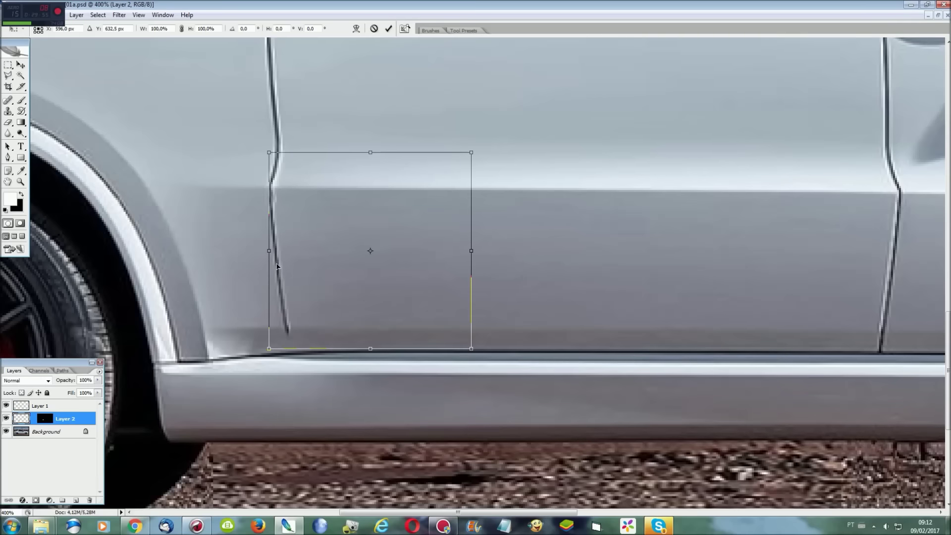
{"action": "key", "text": "Escape"}
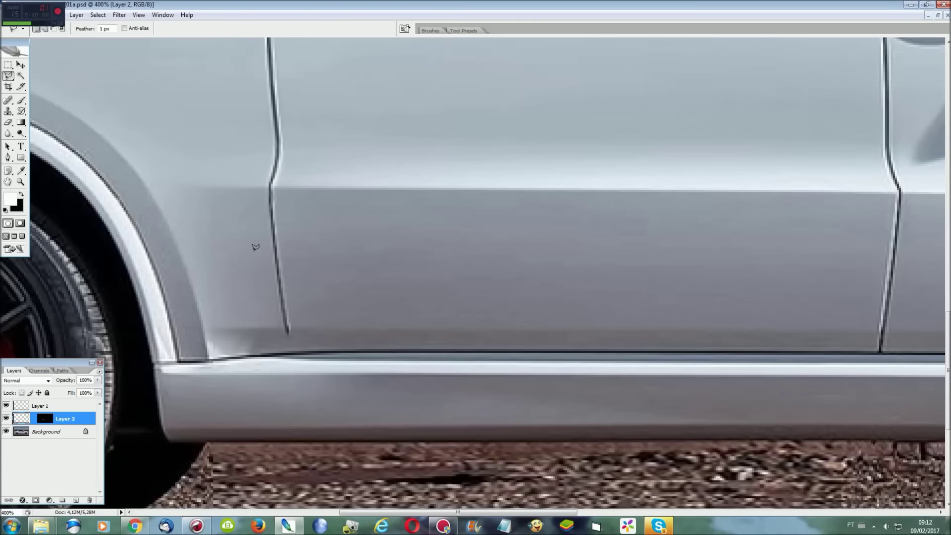
{"action": "key", "text": "F12"}
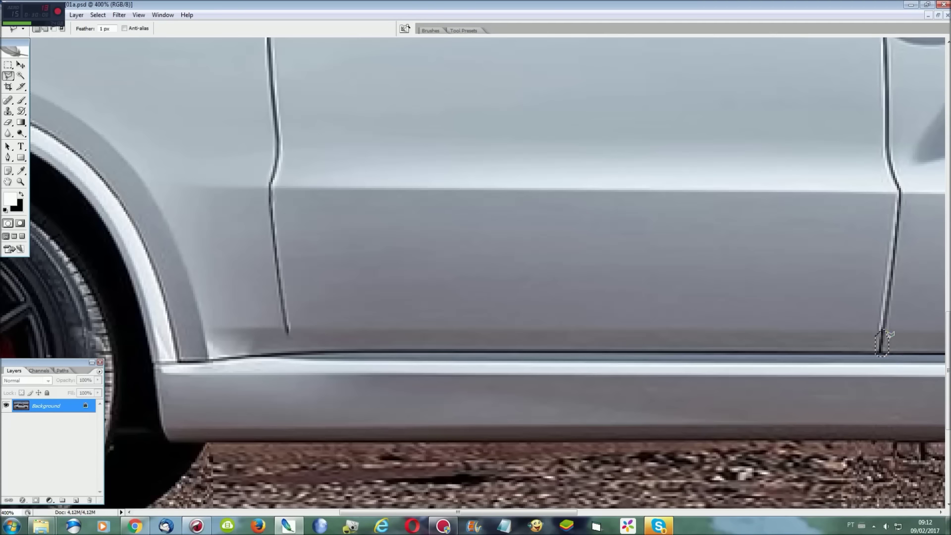
Copy the seam's bottom end, flip it, and place it at the rear seam's base.
{"action": "key", "text": "ctrl+j"}
{"action": "key", "text": "ctrl+t"}
{"action": "right_click", "coordinate": [856, 339]}
{"action": "left_click", "coordinate": [876, 468]}
{"action": "key", "text": "shift+Left"}
{"action": "key", "text": "shift+Left"}
{"action": "key", "text": "shift+Left"}
{"action": "key", "text": "shift+Left"}
{"action": "key", "text": "shift+Left"}
{"action": "key", "text": "shift+Left"}
{"action": "key", "text": "shift+Right"}
{"action": "key", "text": "Right"}
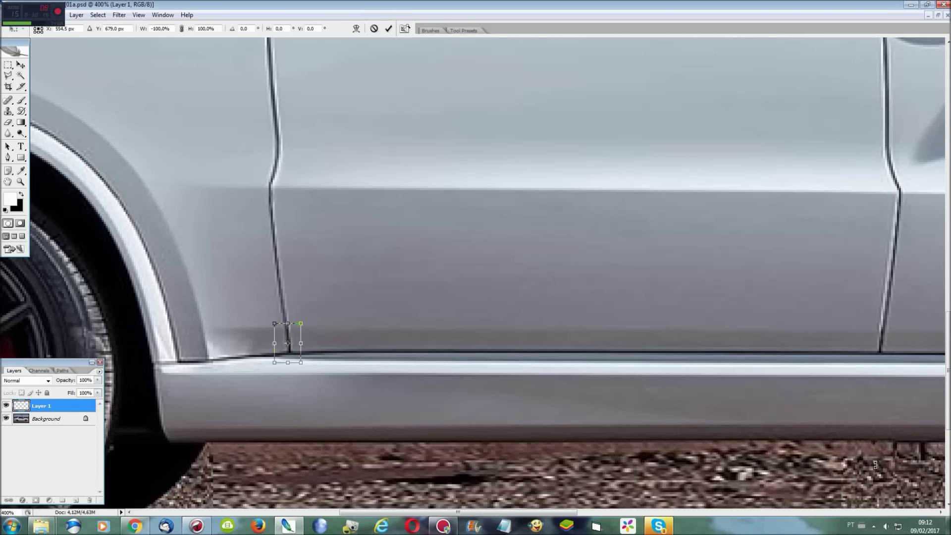
{"action": "key", "text": "Return"}
Merge the seam end into the background, inspect the rear bodywork, and fit the image on screen.
{"action": "key", "text": "ctrl+0"}
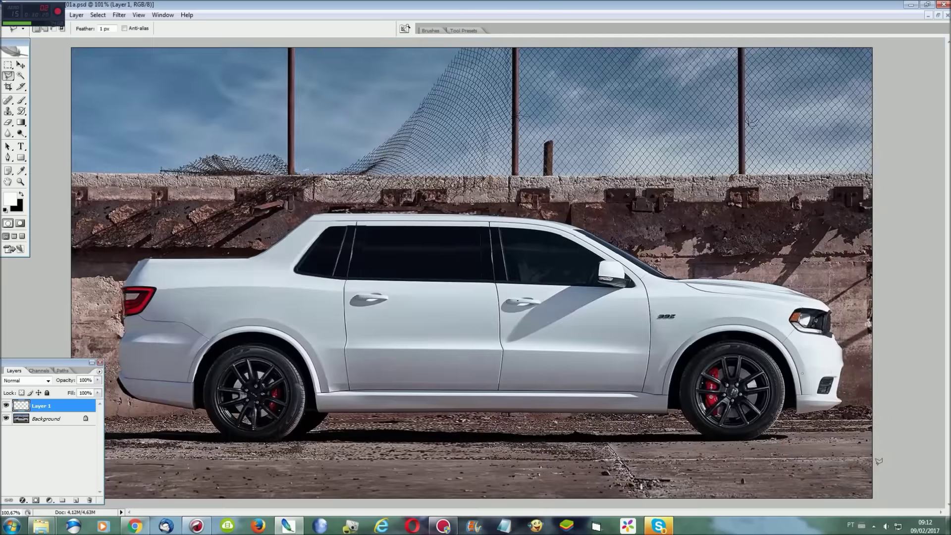
{"action": "key", "text": "ctrl+e"}
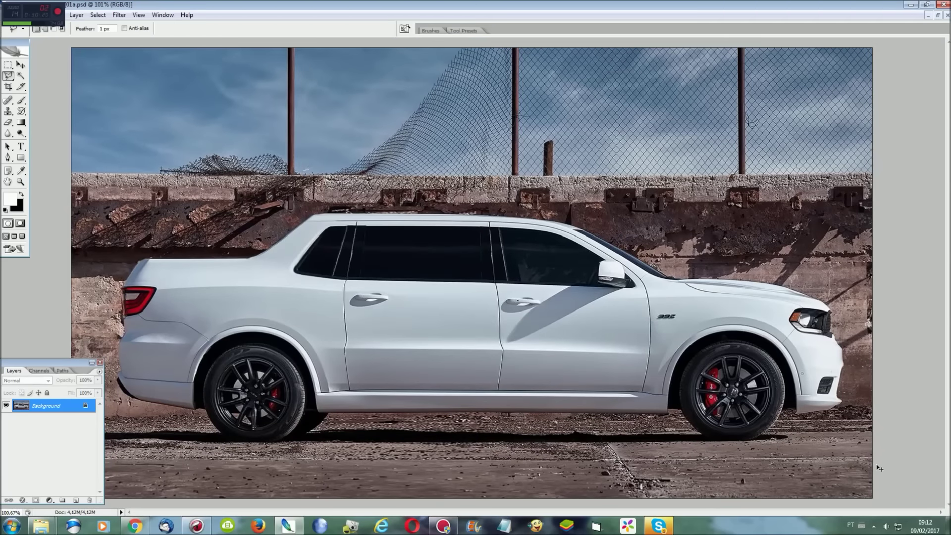
{"action": "key", "text": "ctrl+plus"}
{"action": "key", "text": "ctrl+plus"}
{"action": "left_click_drag", "start_coordinate": [670, 512], "coordinate": [428, 511]}
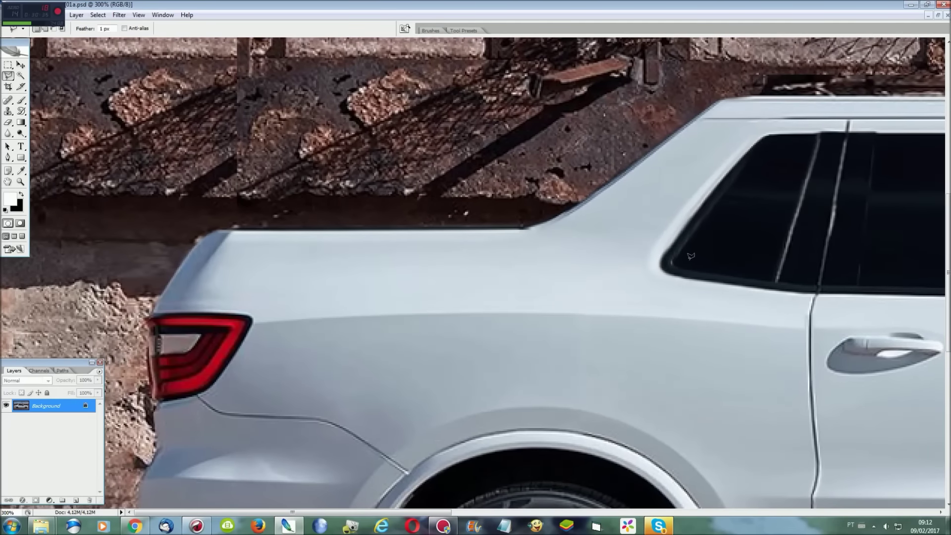
{"action": "key", "text": "ctrl+plus"}
{"action": "scroll", "coordinate": [691, 217], "scroll_direction": "up", "scroll_amount": 3}
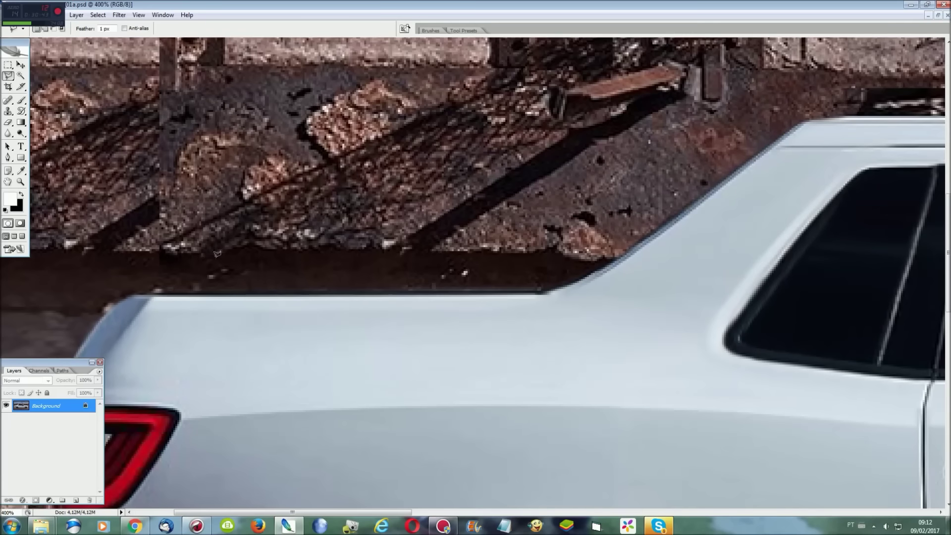
{"action": "key", "text": "ctrl+0"}
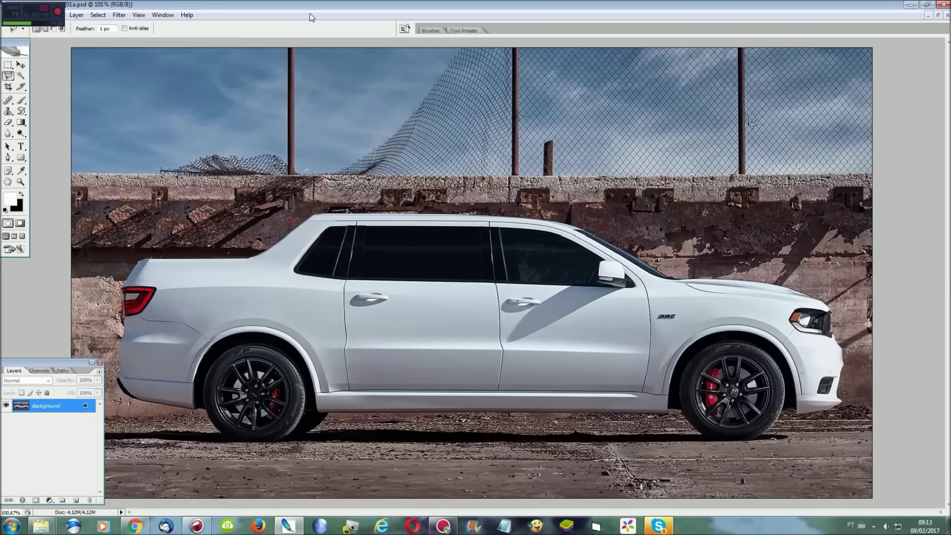
Switch to the grey pickup photo 02.jpg and zoom in on its roof rails.
{"action": "left_click", "coordinate": [161, 14]}
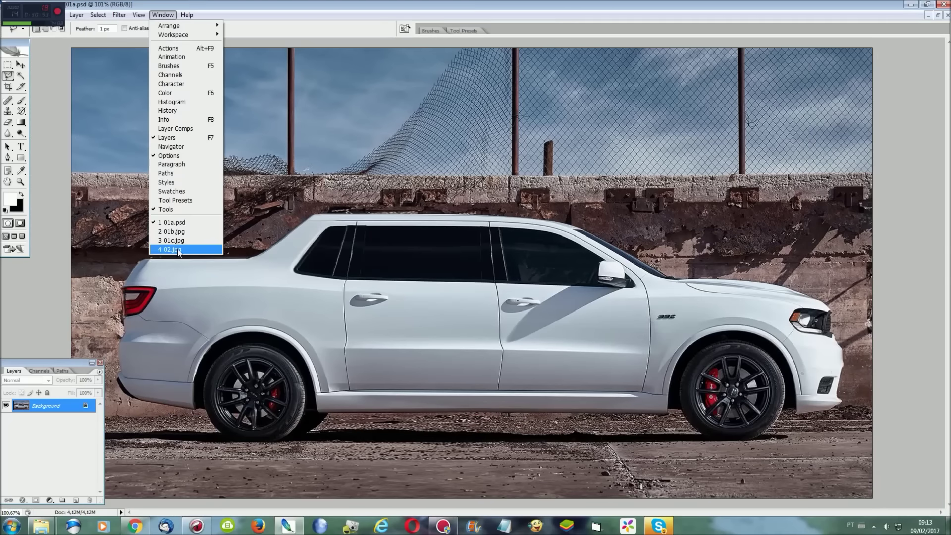
{"action": "left_click", "coordinate": [177, 249]}
{"action": "key", "text": "ctrl+plus"}
{"action": "key", "text": "ctrl+plus"}
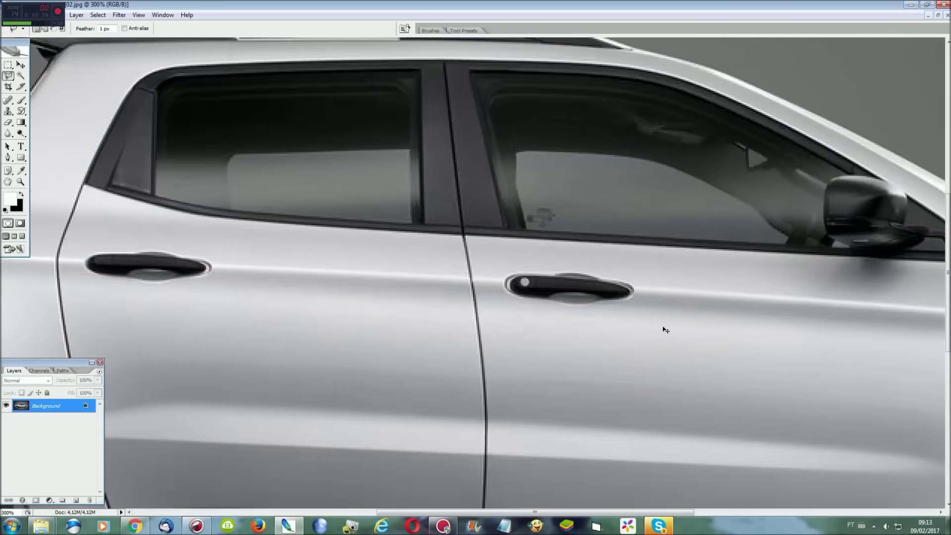
{"action": "key", "text": "ctrl+plus"}
{"action": "scroll", "coordinate": [664, 327], "scroll_direction": "up", "scroll_amount": 5}
{"action": "scroll", "coordinate": [658, 515], "scroll_direction": "left", "scroll_amount": 3}
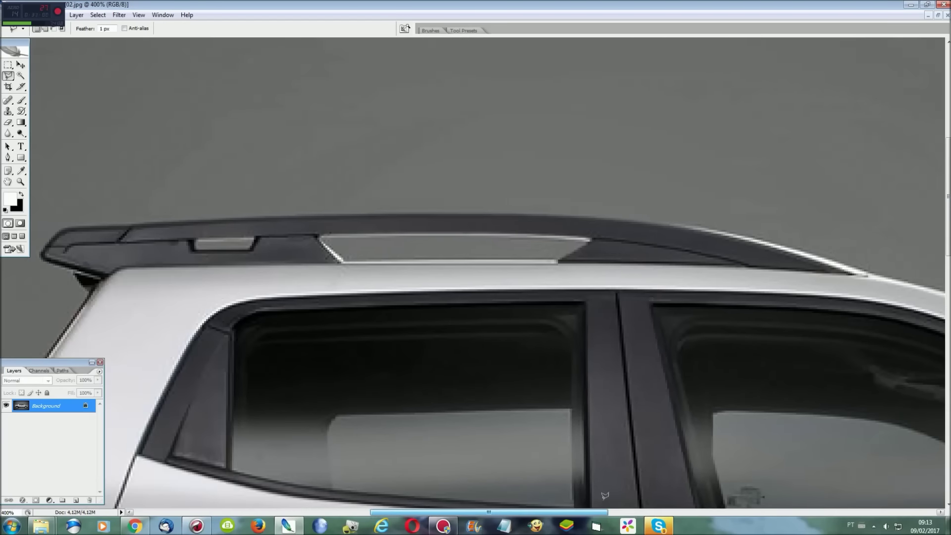
Trace the roof rail's full outline with the Polygonal Lasso.
{"action": "left_click", "coordinate": [844, 273]}
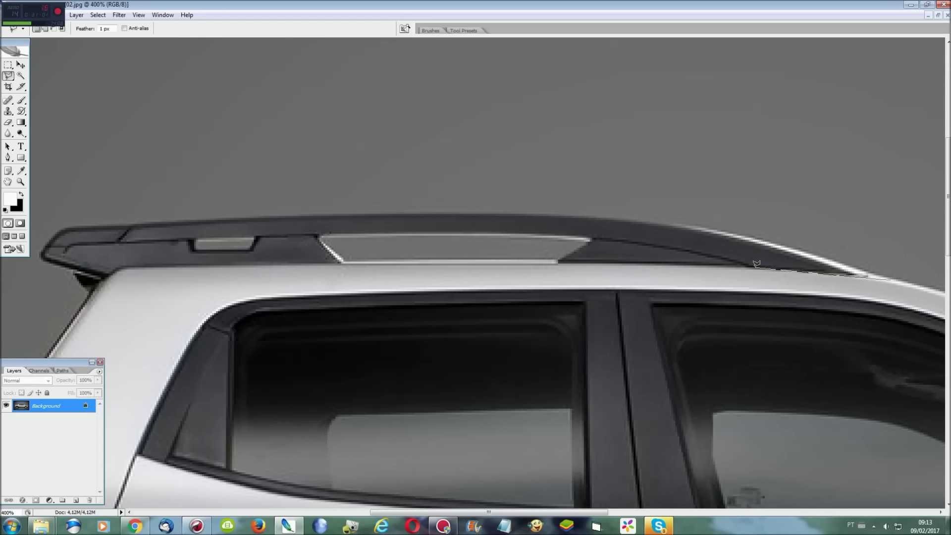
{"action": "left_click", "coordinate": [732, 262]}
{"action": "left_click", "coordinate": [559, 262]}
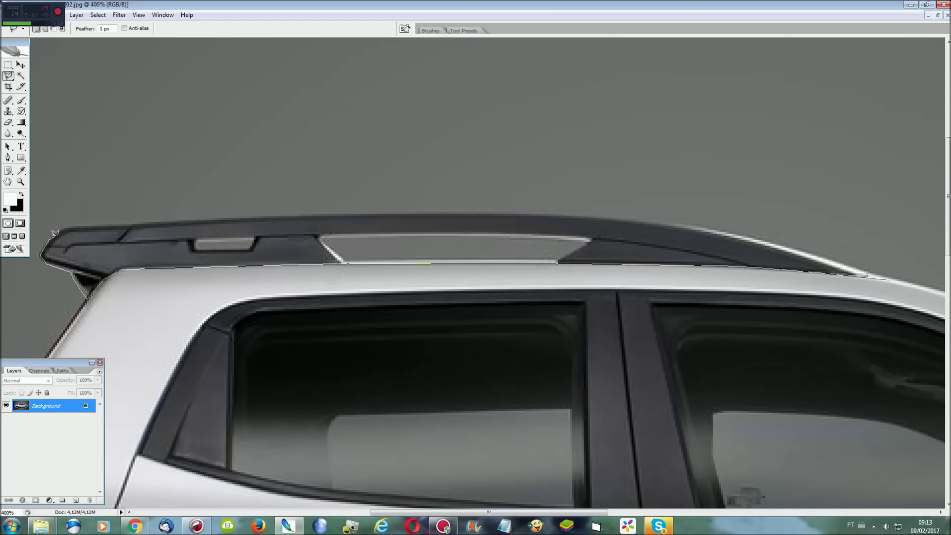
{"action": "left_click", "coordinate": [70, 225]}
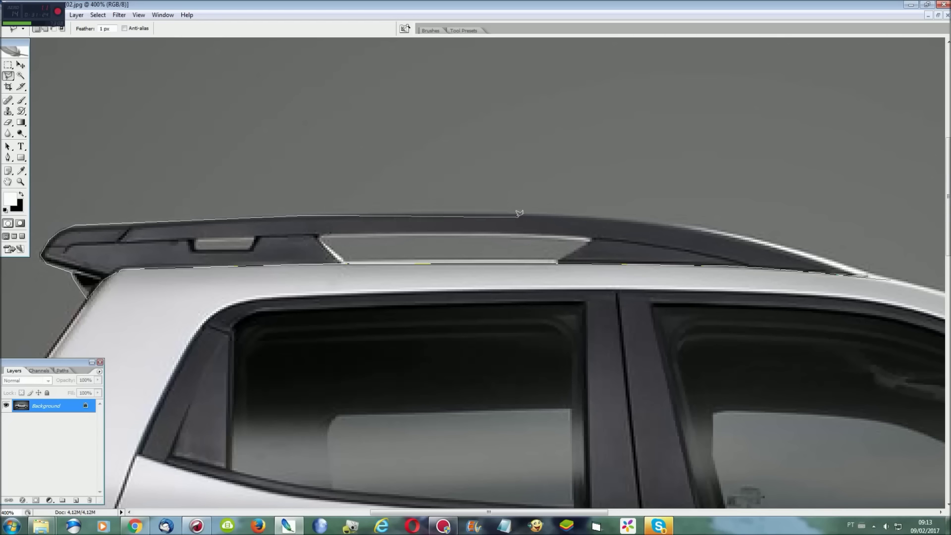
{"action": "left_click", "coordinate": [519, 211]}
{"action": "left_click", "coordinate": [674, 222]}
{"action": "left_click", "coordinate": [705, 228]}
{"action": "left_click", "coordinate": [766, 241]}
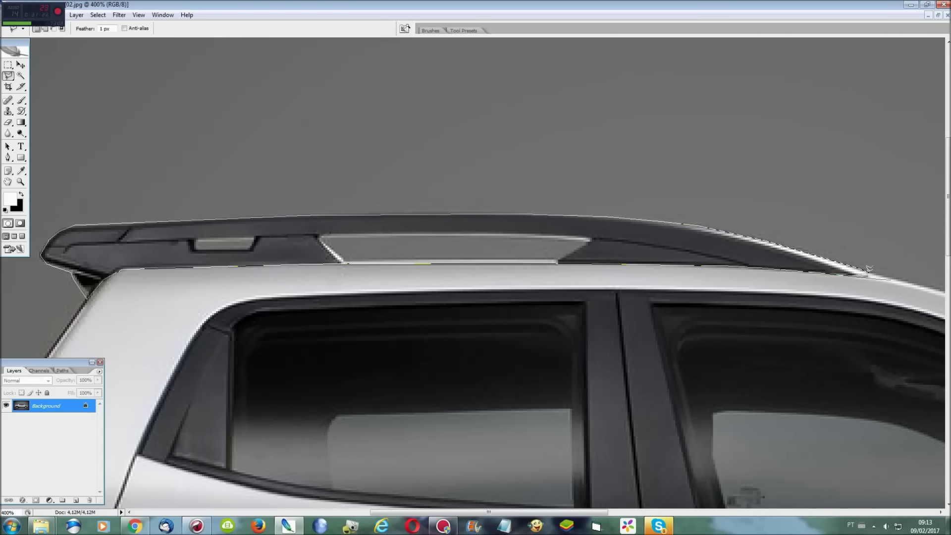
{"action": "left_click", "coordinate": [886, 272]}
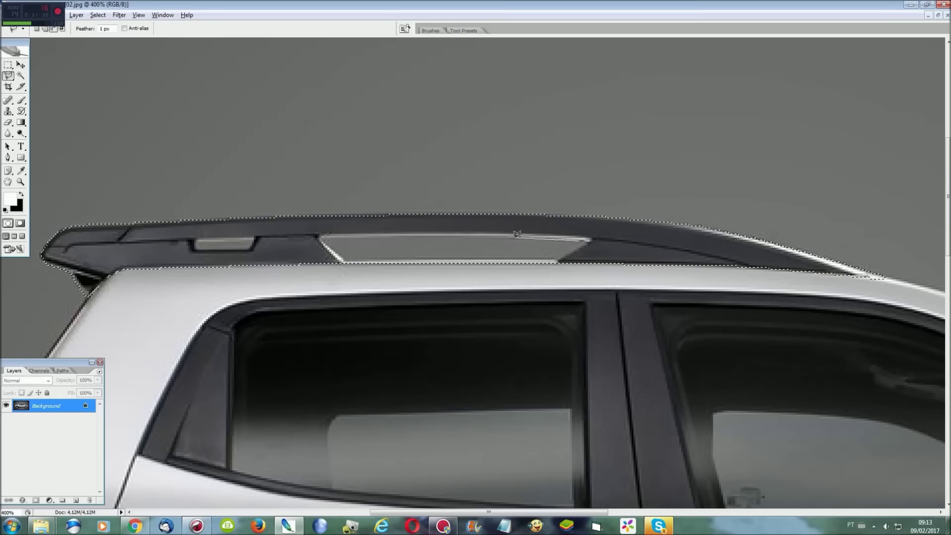
Subtract the rail's window opening and the small handle area from the selection.
{"action": "left_click", "coordinate": [324, 234]}
{"action": "left_click", "coordinate": [345, 260]}
{"action": "left_click", "coordinate": [557, 260]}
{"action": "left_click", "coordinate": [588, 238]}
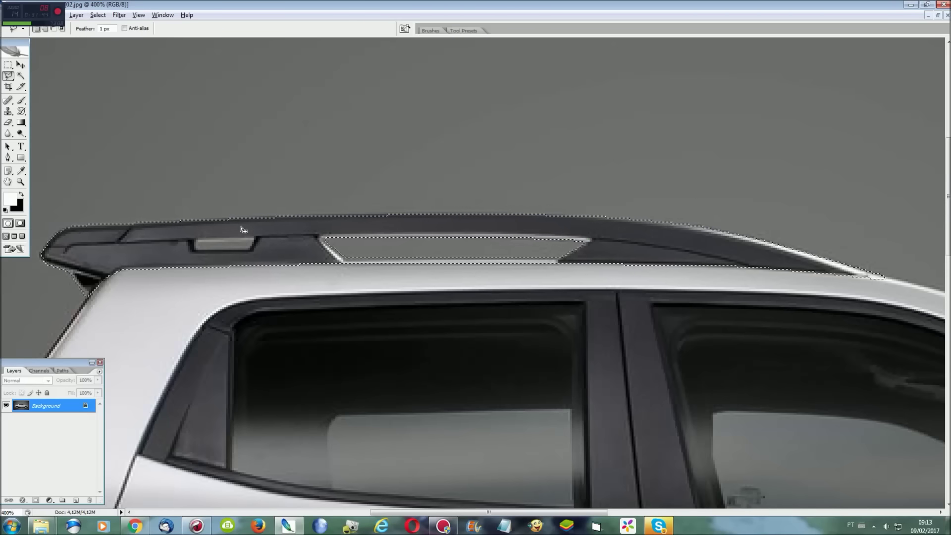
{"action": "left_click", "coordinate": [251, 239]}
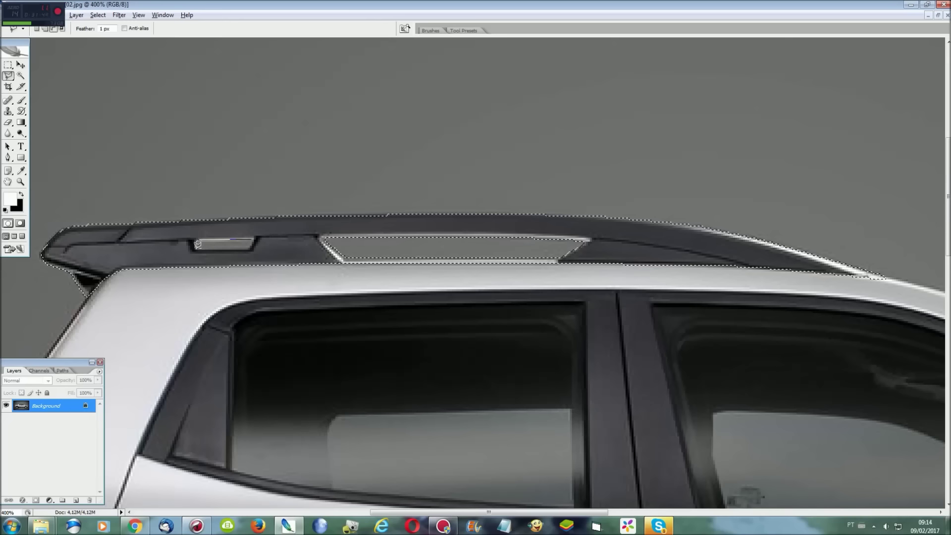
{"action": "left_click", "coordinate": [251, 239]}
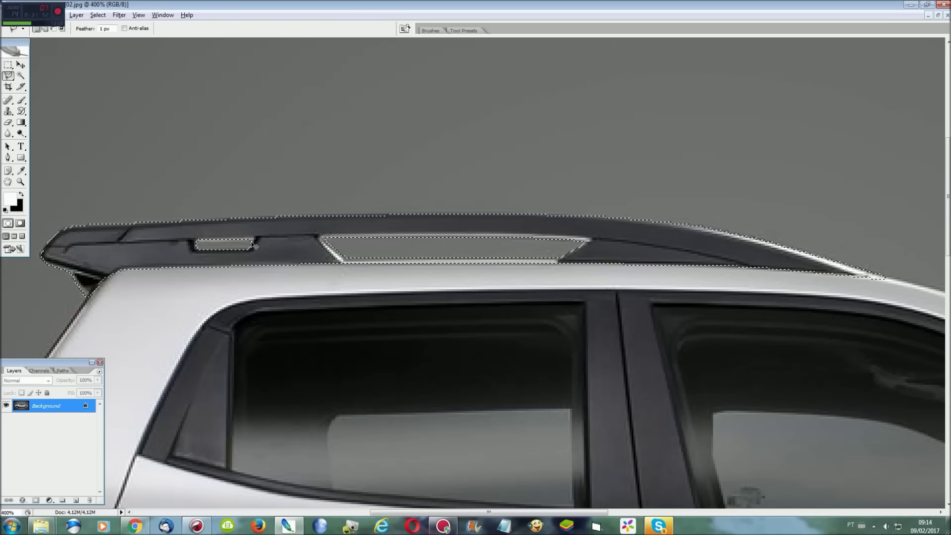
Copy the roof rail and paste it into 01a.psd as a new layer.
{"action": "key", "text": "ctrl+0"}
{"action": "left_click", "coordinate": [163, 14]}
{"action": "left_click", "coordinate": [179, 223]}
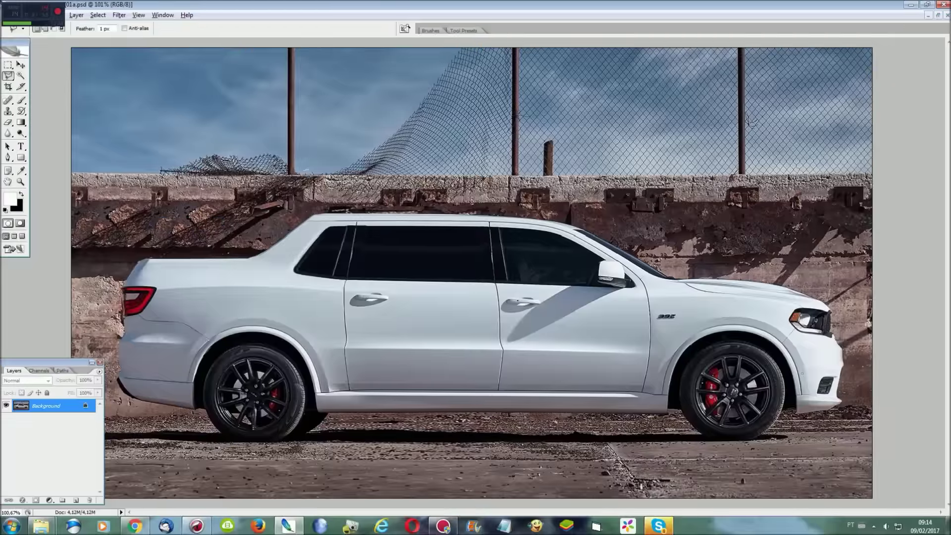
{"action": "key", "text": "ctrl+plus"}
{"action": "scroll", "coordinate": [560, 352], "scroll_direction": "up", "scroll_amount": 2}
{"action": "key", "text": "ctrl+v"}
{"action": "key", "text": "ctrl+t"}
Move the pasted rail onto the roof, scale it to 121.4%, and skew it along the roofline.
{"action": "mouse_move", "coordinate": [569, 270]}
{"action": "left_mouse_down"}
{"action": "mouse_move", "coordinate": [569, 215]}
{"action": "mouse_move", "coordinate": [512, 207]}
{"action": "left_mouse_up"}
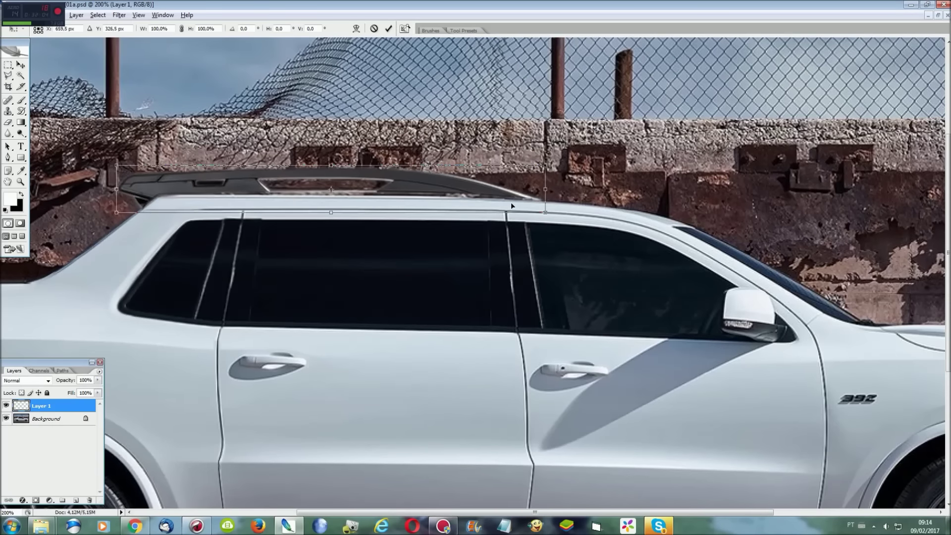
{"action": "left_click_drag", "start_coordinate": [547, 165], "coordinate": [639, 160]}
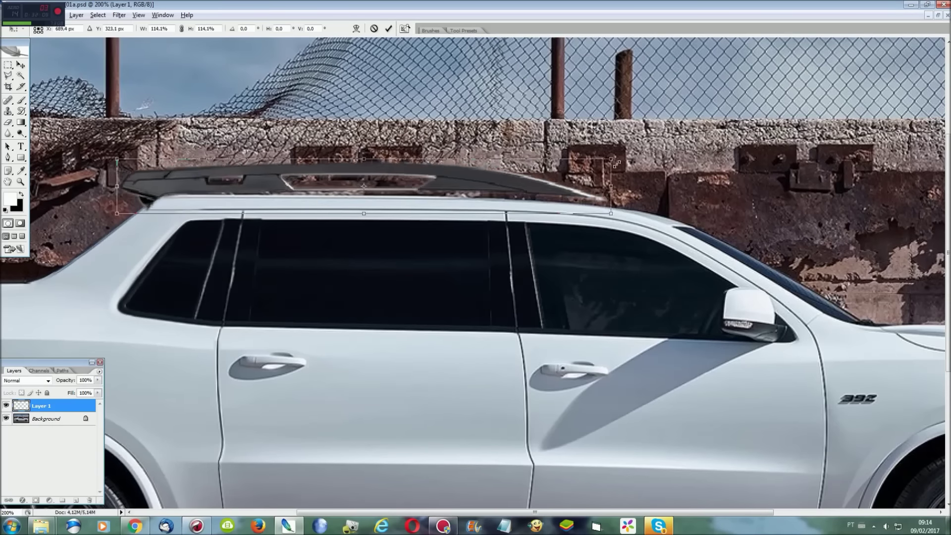
{"action": "left_click_drag", "start_coordinate": [594, 202], "coordinate": [597, 209]}
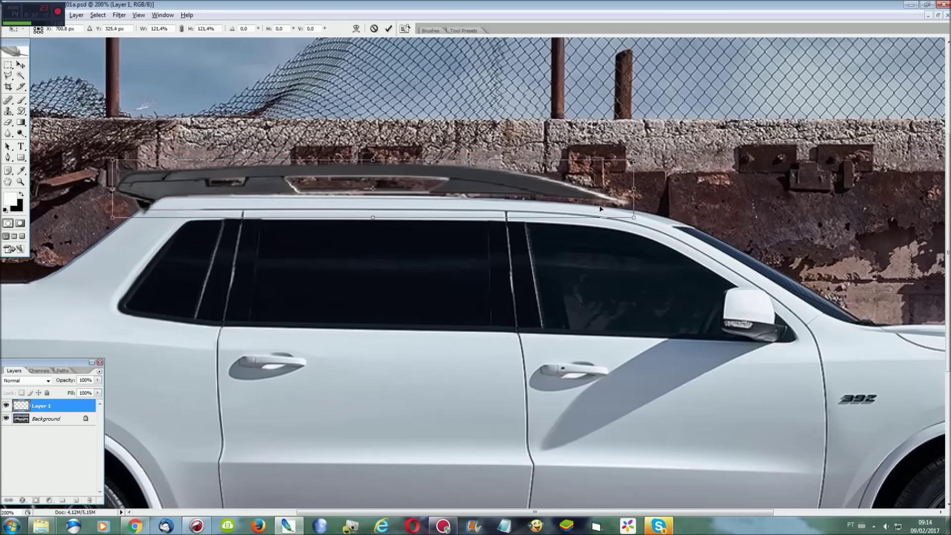
{"action": "right_click", "coordinate": [581, 200]}
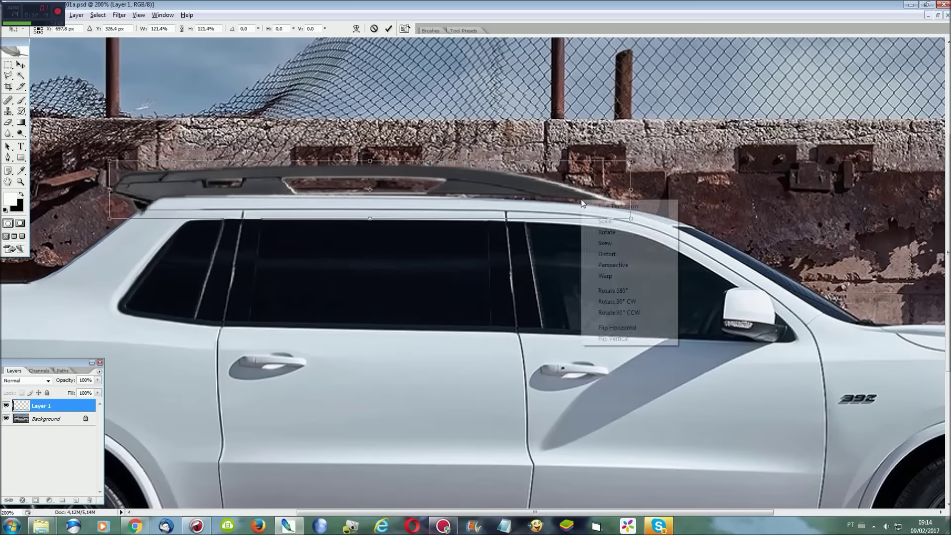
{"action": "left_click", "coordinate": [644, 201]}
{"action": "left_click_drag", "start_coordinate": [637, 192], "coordinate": [640, 197]}
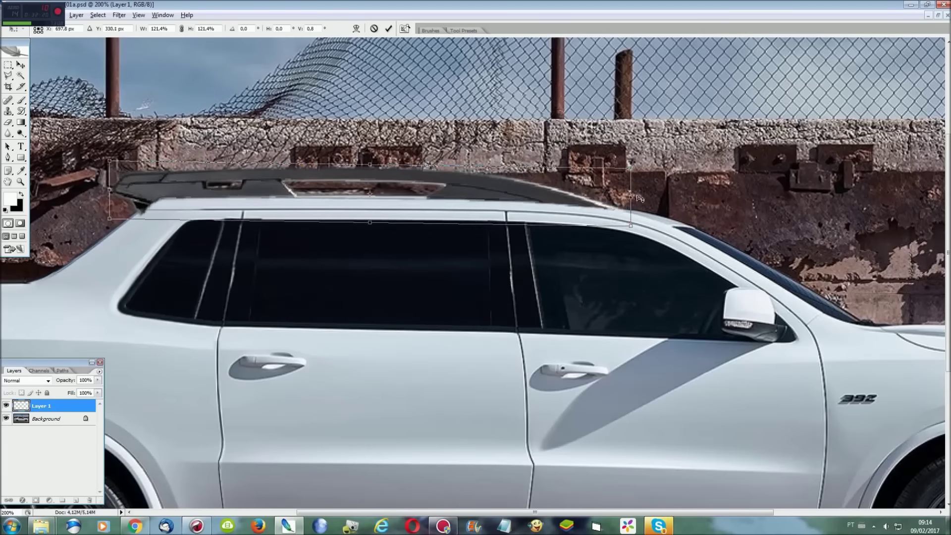
{"action": "left_click_drag", "start_coordinate": [112, 194], "coordinate": [112, 194]}
{"action": "key", "text": "Return"}
{"action": "key", "text": "l"}
{"action": "key", "text": "ctrl+plus"}
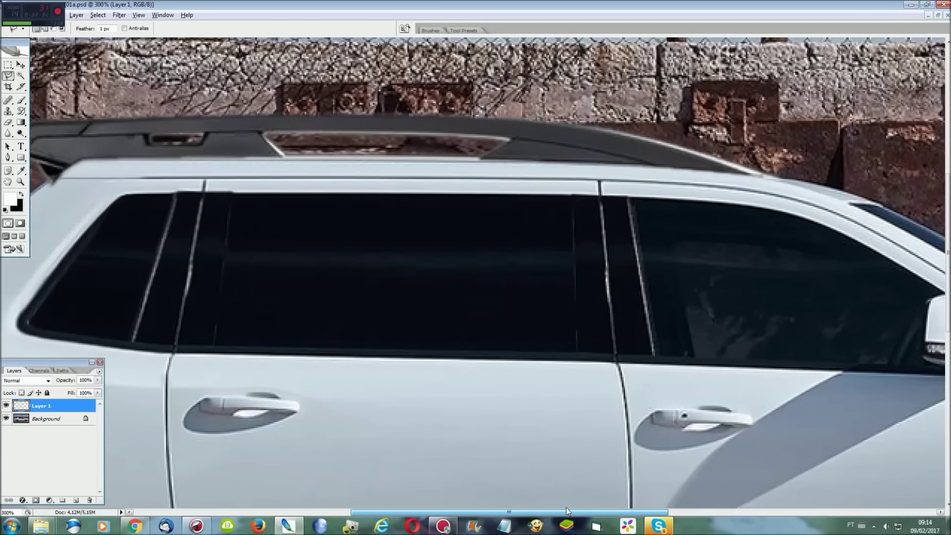
Compare with the rail layer hidden, lasso the rail's rear tip at the C-pillar, then view the whole car.
{"action": "left_click_drag", "start_coordinate": [566, 512], "coordinate": [423, 511]}
{"action": "left_click", "coordinate": [6, 405]}
{"action": "left_click", "coordinate": [421, 194]}
{"action": "left_click", "coordinate": [371, 231]}
{"action": "left_click", "coordinate": [404, 239]}
{"action": "left_click", "coordinate": [435, 207]}
{"action": "left_click", "coordinate": [421, 194]}
{"action": "left_click", "coordinate": [7, 406]}
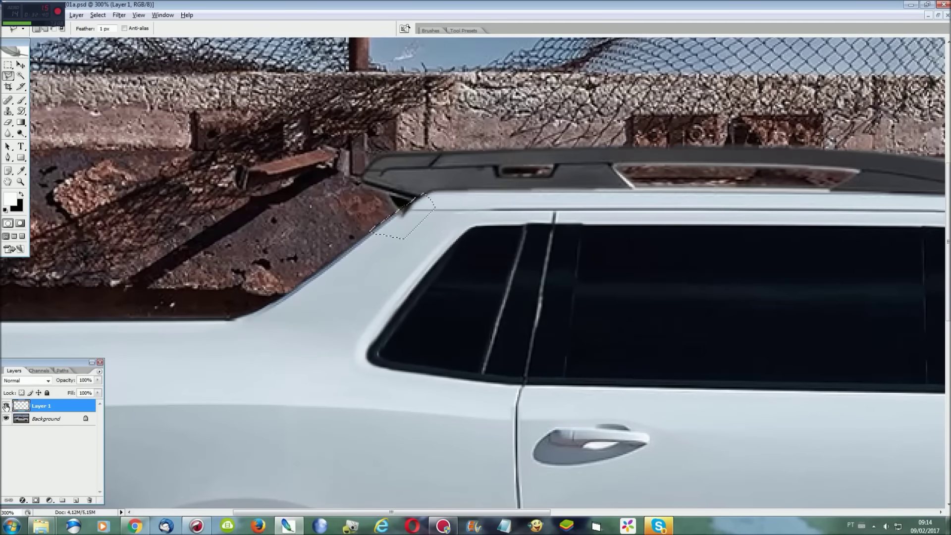
{"action": "key", "text": "ctrl+plus"}
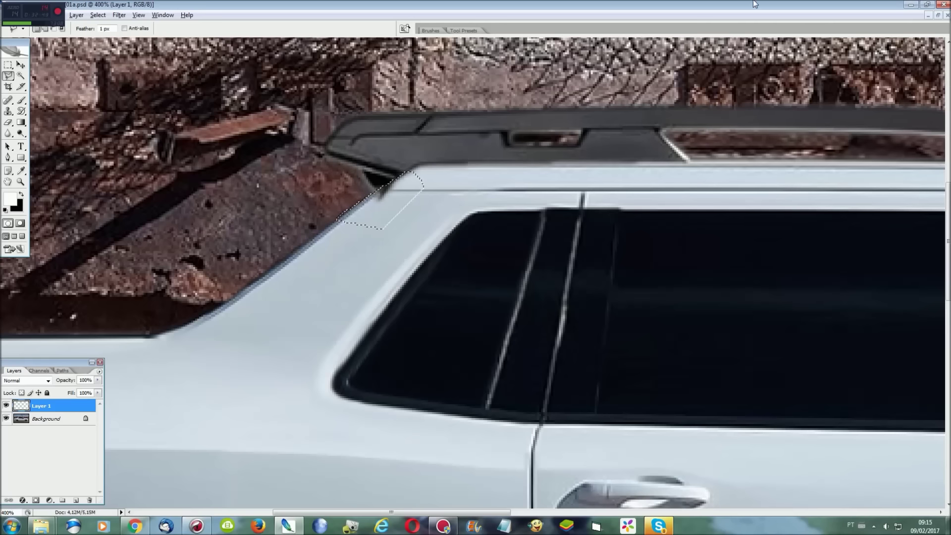
{"action": "key", "text": "ctrl+0"}
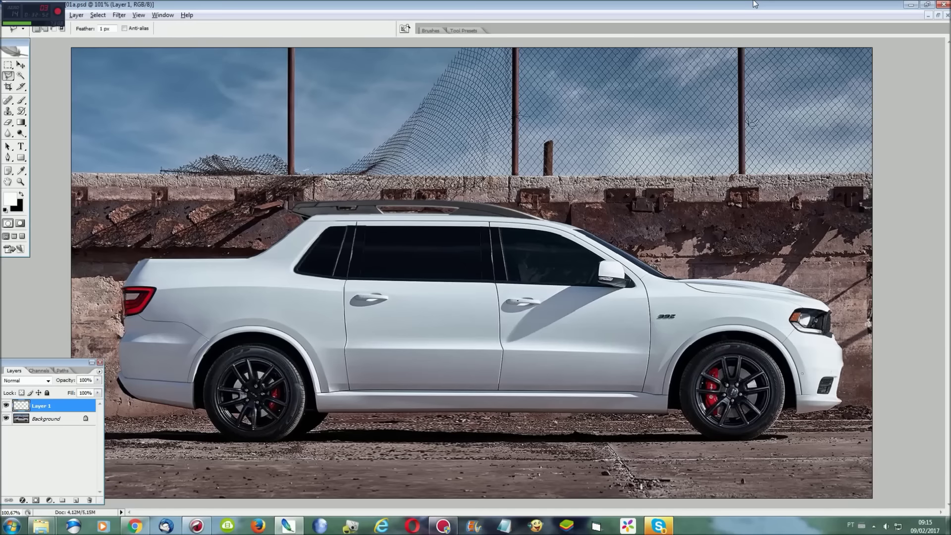
{"action": "right_click", "coordinate": [10, 408]}
Load the rail layer's selection and darken it by lowering Hue/Saturation lightness.
{"action": "left_click", "coordinate": [49, 286]}
{"action": "left_click", "coordinate": [77, 15]}
{"action": "mouse_move", "coordinate": [107, 87]}
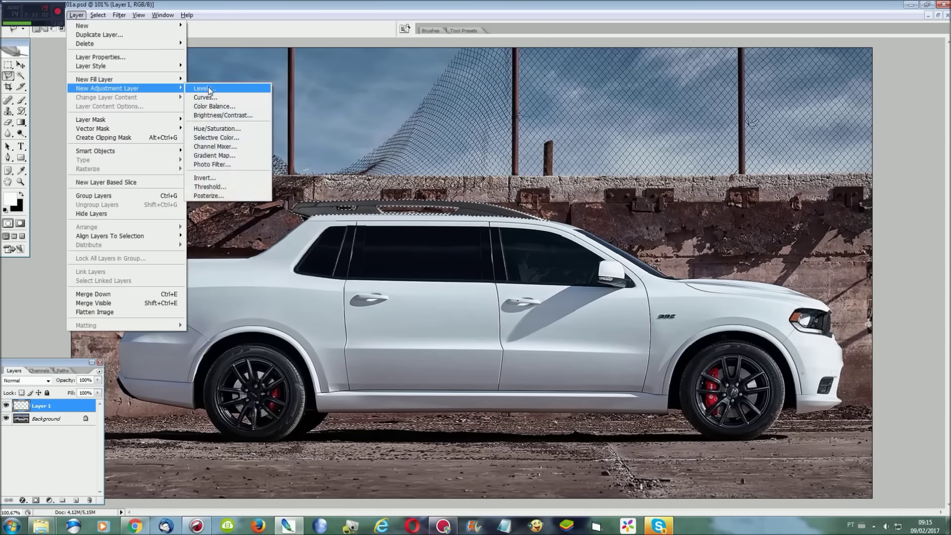
{"action": "left_click", "coordinate": [208, 90]}
{"action": "left_click", "coordinate": [561, 169]}
{"action": "left_click_drag", "start_coordinate": [178, 143], "coordinate": [207, 144]}
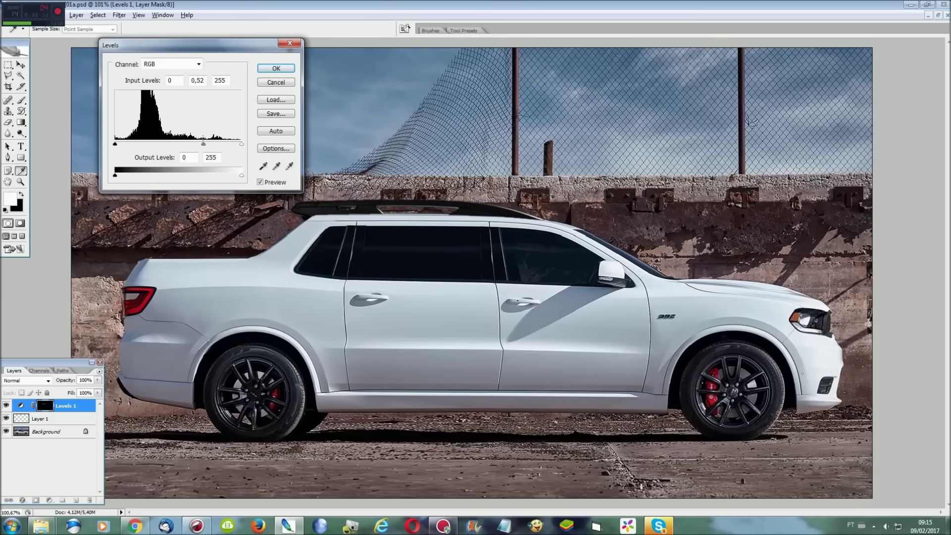
{"action": "left_click", "coordinate": [276, 82]}
{"action": "key", "text": "ctrl+u"}
{"action": "left_click_drag", "start_coordinate": [144, 140], "coordinate": [122, 139]}
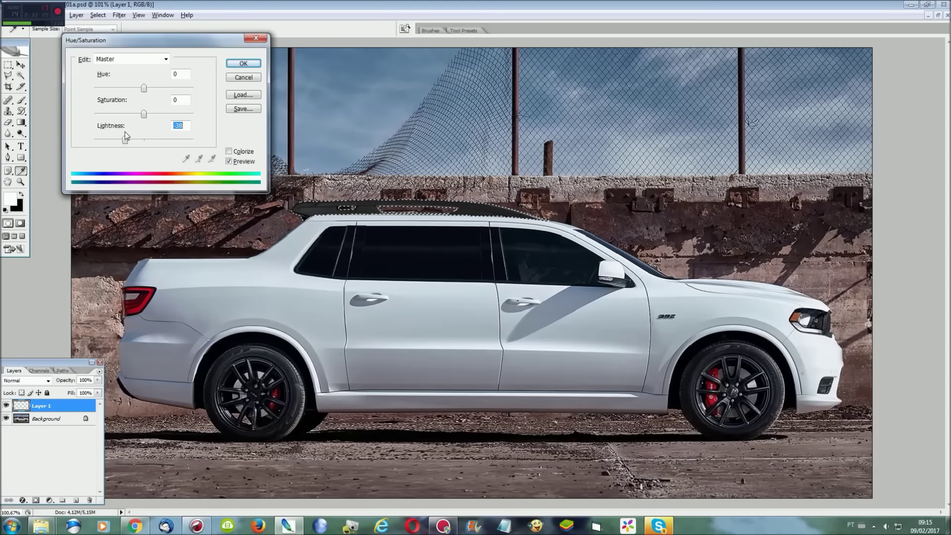
{"action": "left_click", "coordinate": [243, 63]}
Add a Levels layer with darker midtones, reselect the roof rack, and flatten the image.
{"action": "left_click", "coordinate": [76, 15]}
{"action": "left_click", "coordinate": [205, 88]}
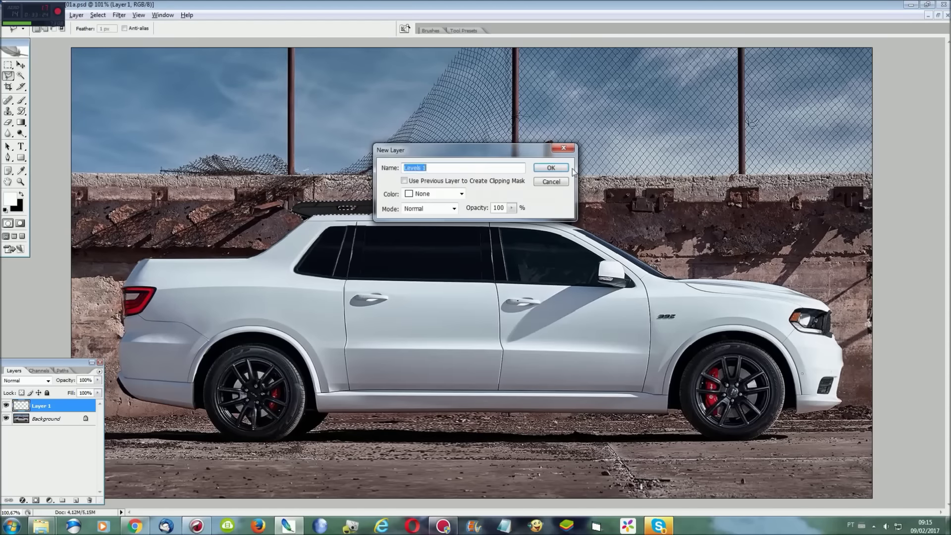
{"action": "key", "text": "Return"}
{"action": "mouse_move", "coordinate": [180, 143]}
{"action": "left_mouse_down"}
{"action": "mouse_move", "coordinate": [198, 145]}
{"action": "mouse_move", "coordinate": [182, 143]}
{"action": "left_mouse_up"}
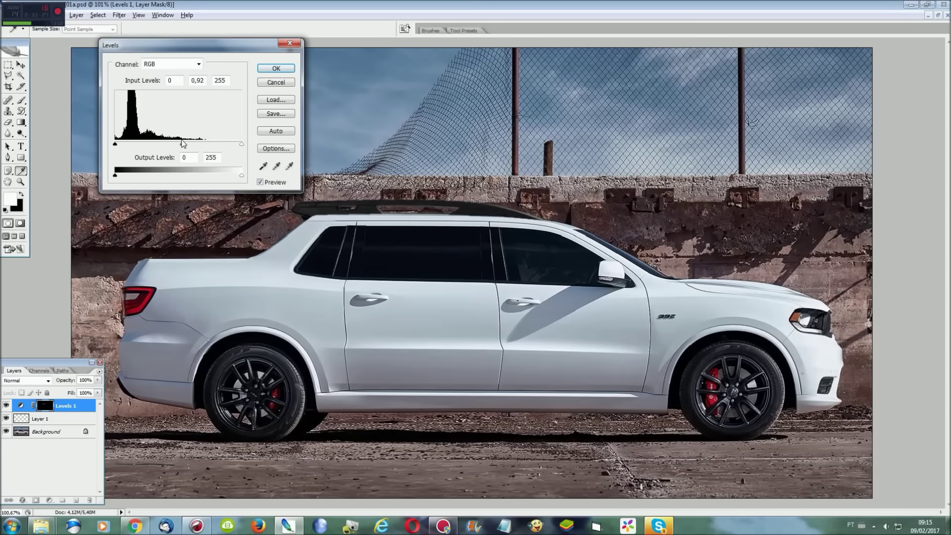
{"action": "left_click", "coordinate": [275, 68]}
{"action": "left_click", "coordinate": [98, 15]}
{"action": "left_click", "coordinate": [106, 45]}
{"action": "key", "text": "ctrl+shift+e"}
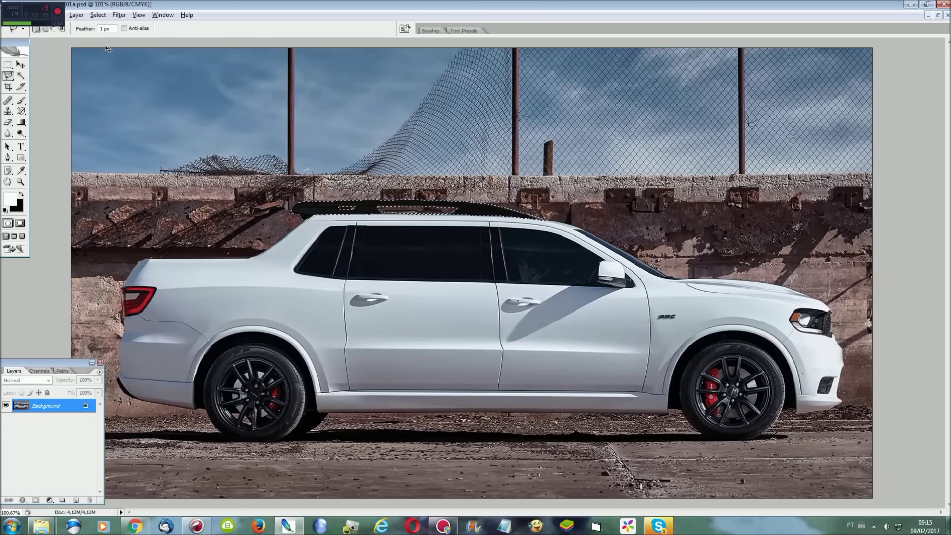
Redo the flatten, raise Hue/Saturation saturation on the roof-rail area, then deselect.
{"action": "key", "text": "ctrl+z"}
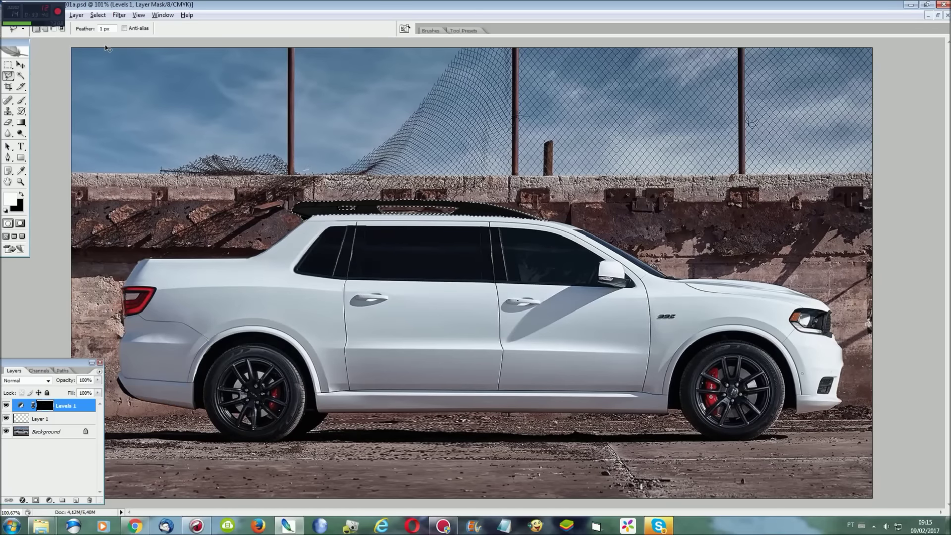
{"action": "key", "text": "ctrl+shift+e"}
{"action": "key", "text": "ctrl+u"}
{"action": "left_click_drag", "start_coordinate": [144, 114], "coordinate": [179, 114]}
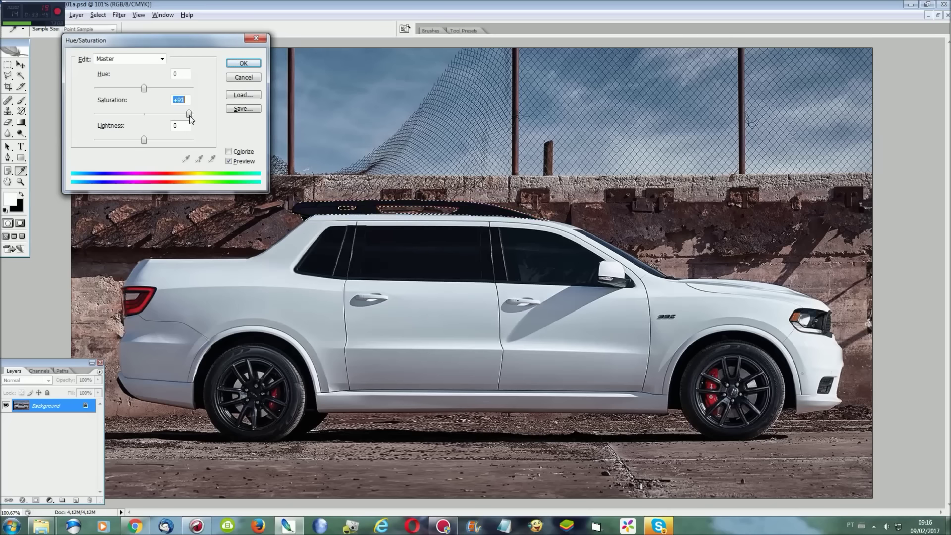
{"action": "left_click", "coordinate": [243, 63]}
{"action": "key", "text": "ctrl+d"}
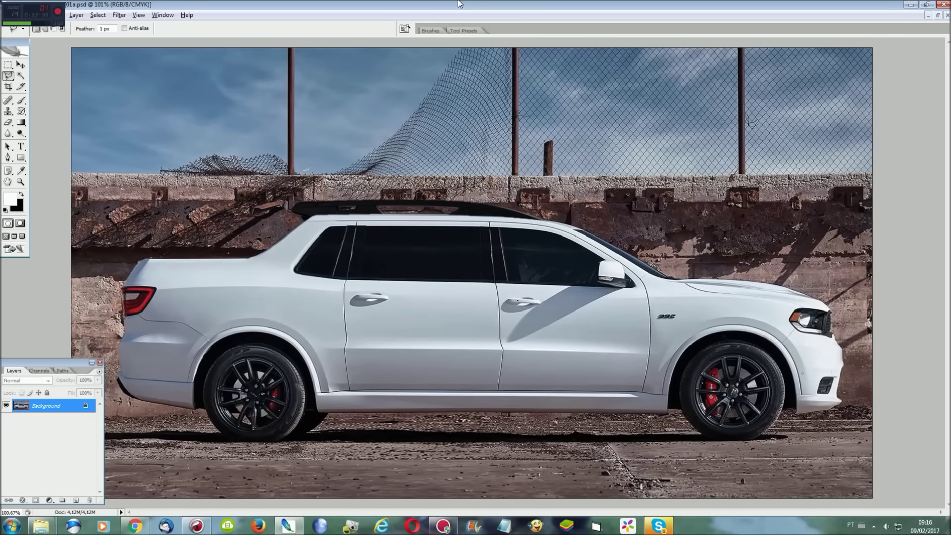
Type the author's name as black signature text on the car's door.
{"action": "key", "text": "t"}
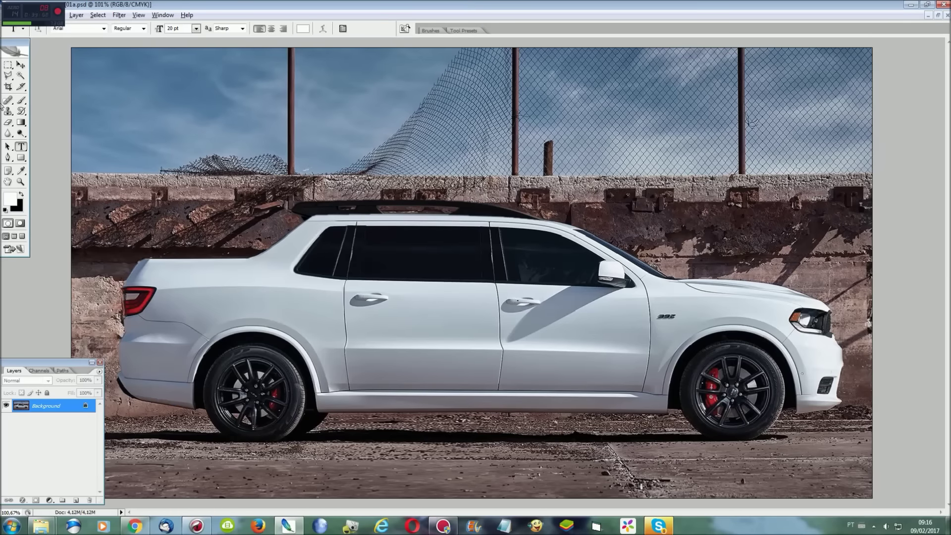
{"action": "left_click", "coordinate": [20, 194]}
{"action": "key", "text": "ctrl+plus"}
{"action": "scroll", "coordinate": [249, 377], "scroll_direction": "down", "scroll_amount": 3}
{"action": "scroll", "coordinate": [249, 376], "scroll_direction": "down", "scroll_amount": 1}
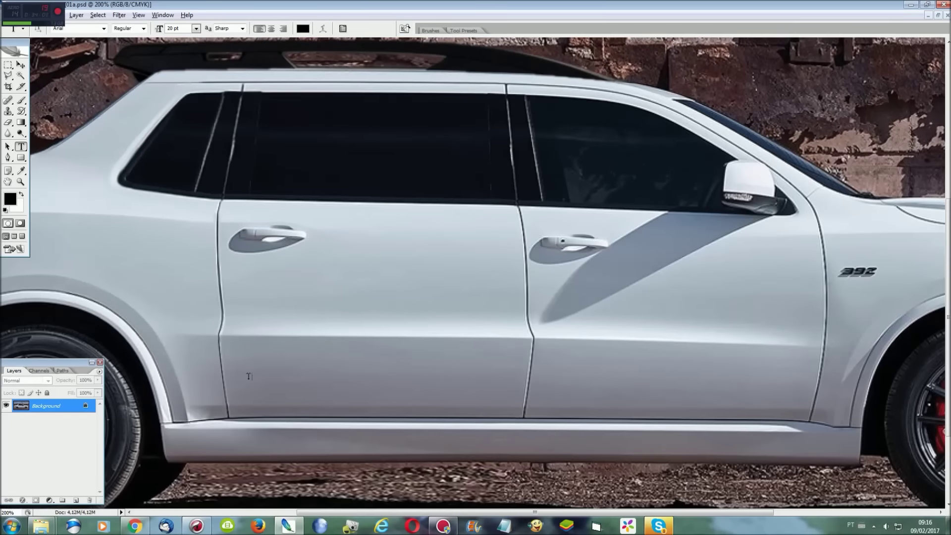
{"action": "left_click", "coordinate": [599, 383]}
{"action": "type", "text": "nathan M"}
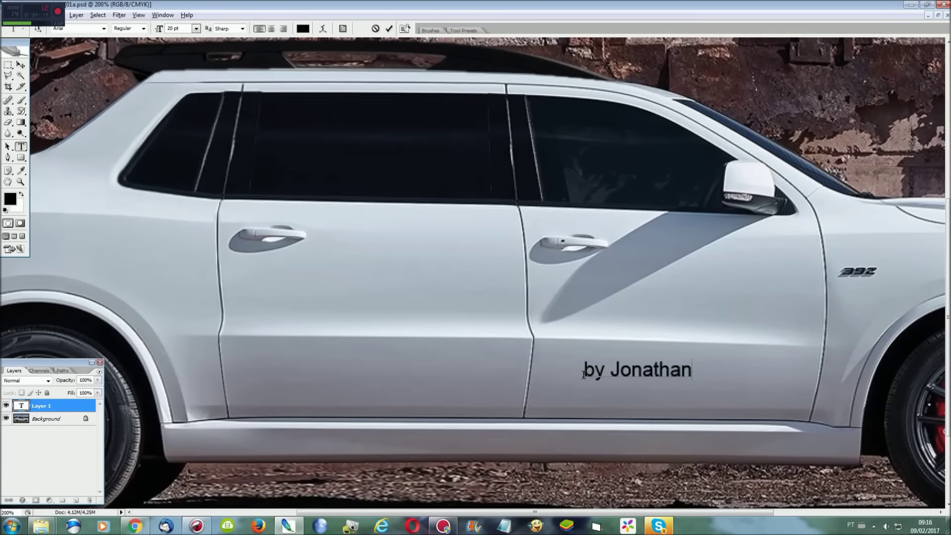
{"action": "type", "text": "achado"}
Move the signature to the lower front door, commit it, and merge it into the background.
{"action": "left_click_drag", "start_coordinate": [728, 448], "coordinate": [844, 446]}
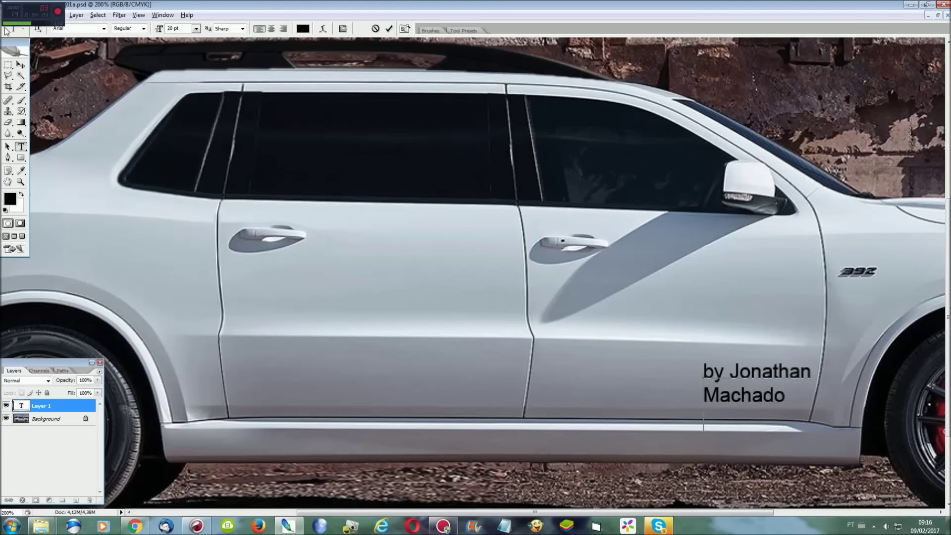
{"action": "left_click", "coordinate": [20, 65]}
{"action": "key", "text": "ctrl+0"}
{"action": "key", "text": "ctrl+e"}
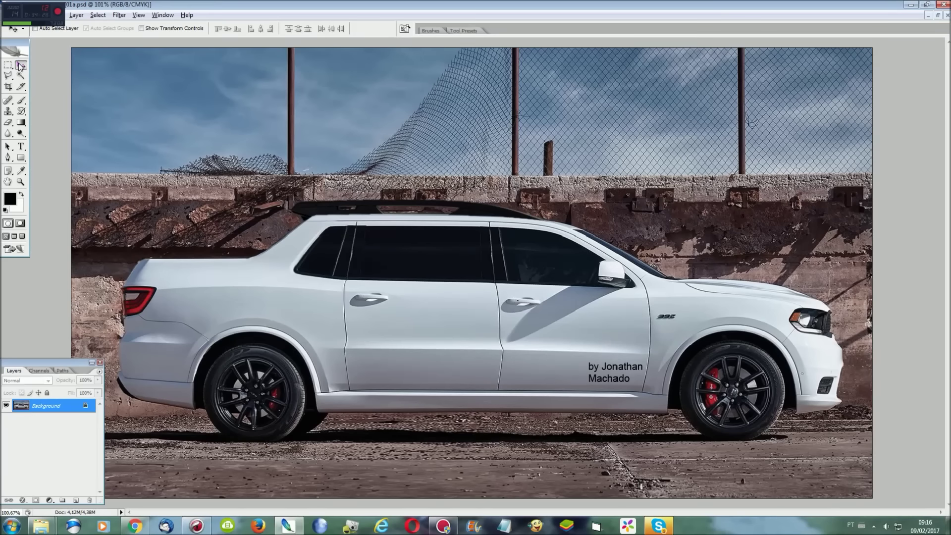
Zoom in close on the car and soften the light edge along the roofline with the Blur tool.
{"action": "left_click", "coordinate": [100, 362]}
{"action": "key", "text": "r"}
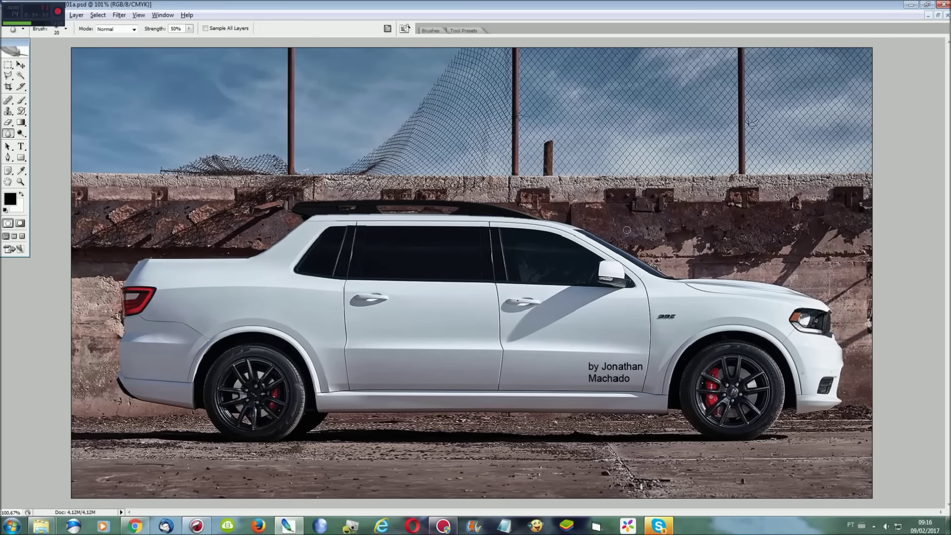
{"action": "key", "text": "ctrl+plus"}
{"action": "key", "text": "ctrl+plus"}
{"action": "key", "text": "ctrl+plus"}
{"action": "scroll", "coordinate": [628, 231], "scroll_direction": "up", "scroll_amount": 5}
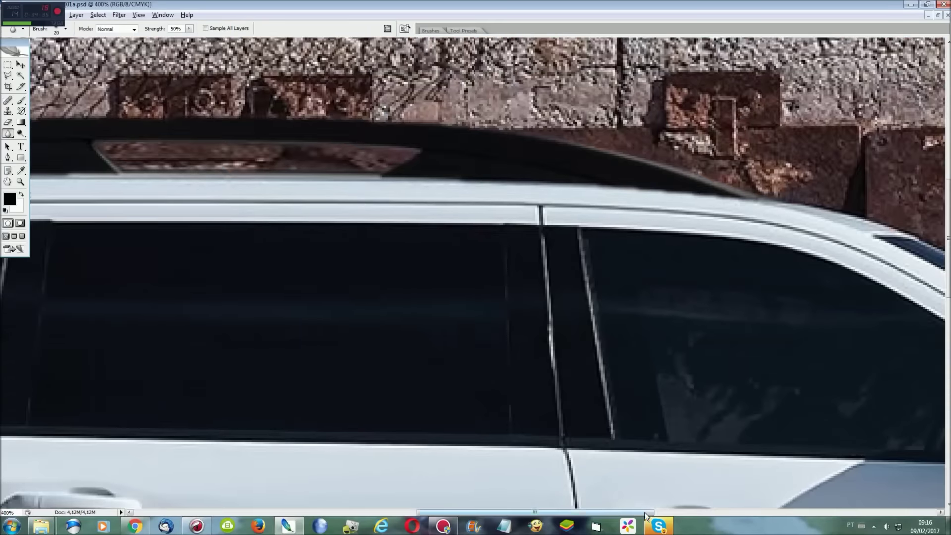
{"action": "scroll", "coordinate": [560, 499], "scroll_direction": "left", "scroll_amount": 5}
{"action": "left_click_drag", "start_coordinate": [239, 171], "coordinate": [568, 176]}
{"action": "scroll", "coordinate": [864, 176], "scroll_direction": "right", "scroll_amount": 5}
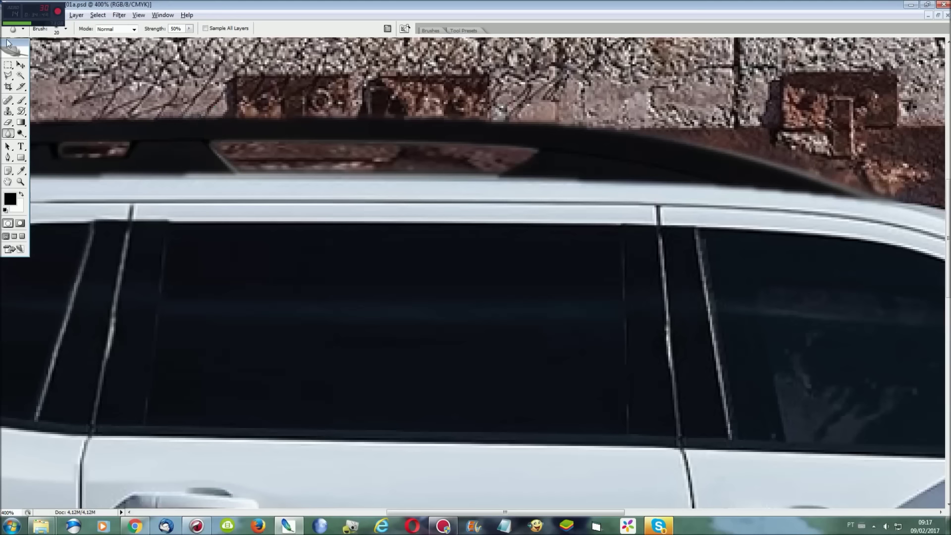
Blur the car's upper edge toward the rear corner, then fit the whole image on screen.
{"action": "double_click", "coordinate": [6, 46]}
{"action": "scroll", "coordinate": [142, 131], "scroll_direction": "left", "scroll_amount": 3}
{"action": "scroll", "coordinate": [142, 131], "scroll_direction": "left", "scroll_amount": 2}
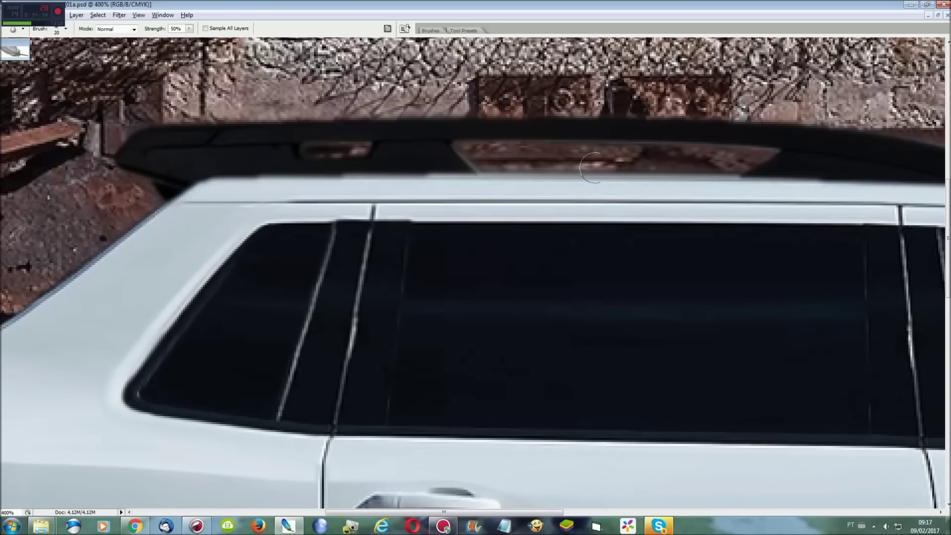
{"action": "scroll", "coordinate": [434, 307], "scroll_direction": "down", "scroll_amount": 2}
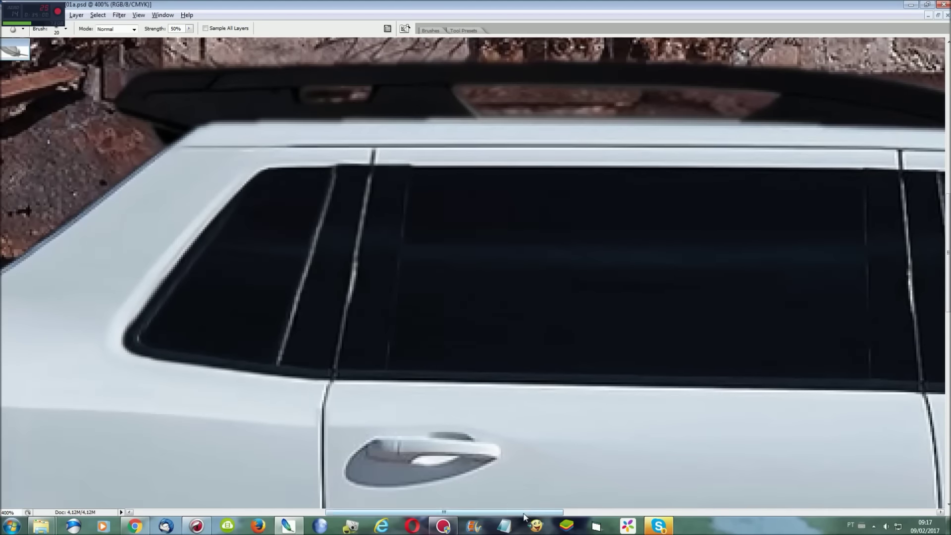
{"action": "scroll", "coordinate": [431, 339], "scroll_direction": "left", "scroll_amount": 10}
{"action": "left_click_drag", "start_coordinate": [814, 119], "coordinate": [136, 335]}
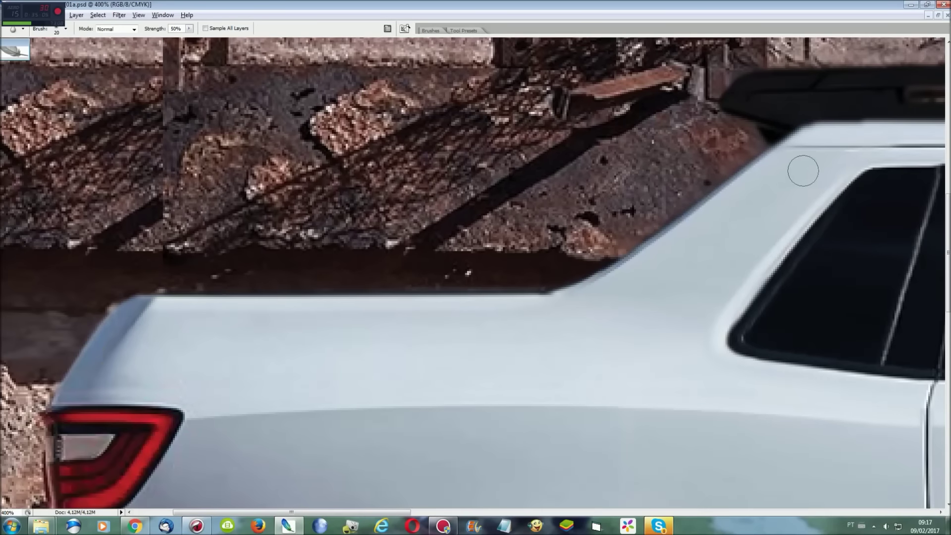
{"action": "scroll", "coordinate": [734, 333], "scroll_direction": "down", "scroll_amount": 2}
{"action": "scroll", "coordinate": [734, 333], "scroll_direction": "down", "scroll_amount": 5}
{"action": "scroll", "coordinate": [734, 333], "scroll_direction": "down", "scroll_amount": 2}
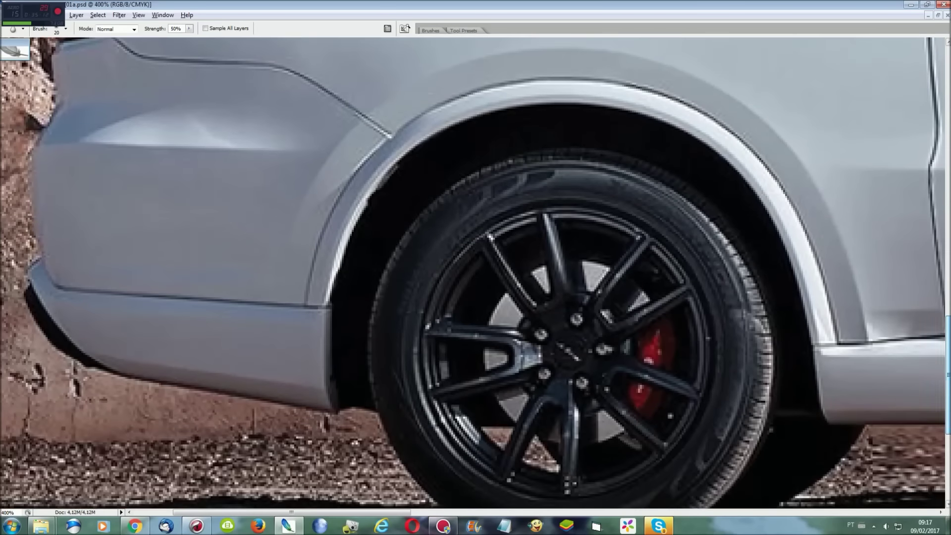
{"action": "key", "text": "ctrl+0"}
Boost the whole image's saturation to +18 with Hue/Saturation, then browse the Sharpen filters.
{"action": "key", "text": "ctrl+u"}
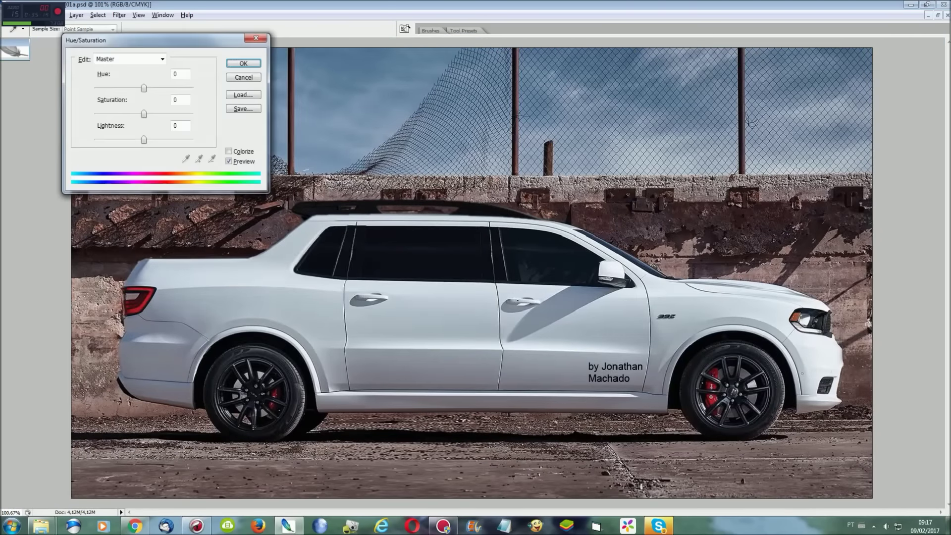
{"action": "left_click_drag", "start_coordinate": [143, 114], "coordinate": [152, 112]}
{"action": "left_click", "coordinate": [243, 64]}
{"action": "left_click", "coordinate": [119, 15]}
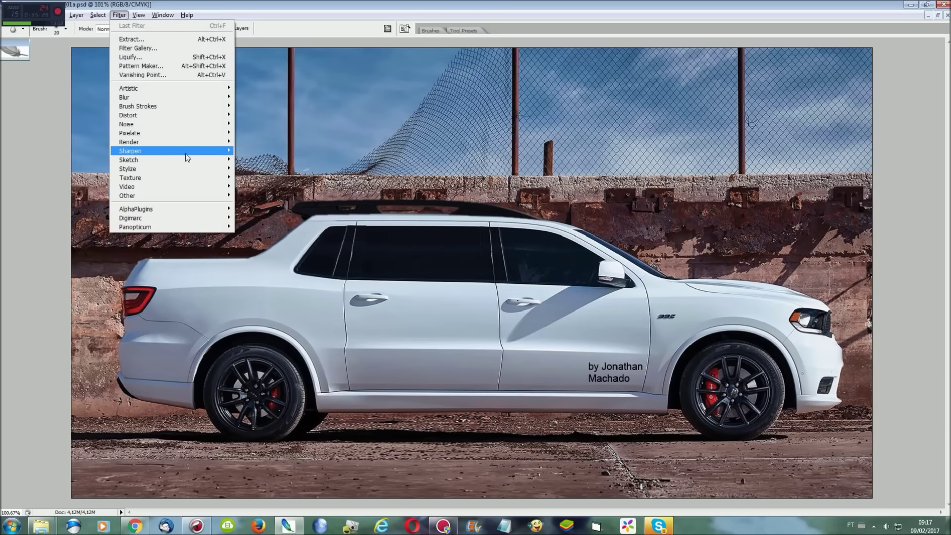